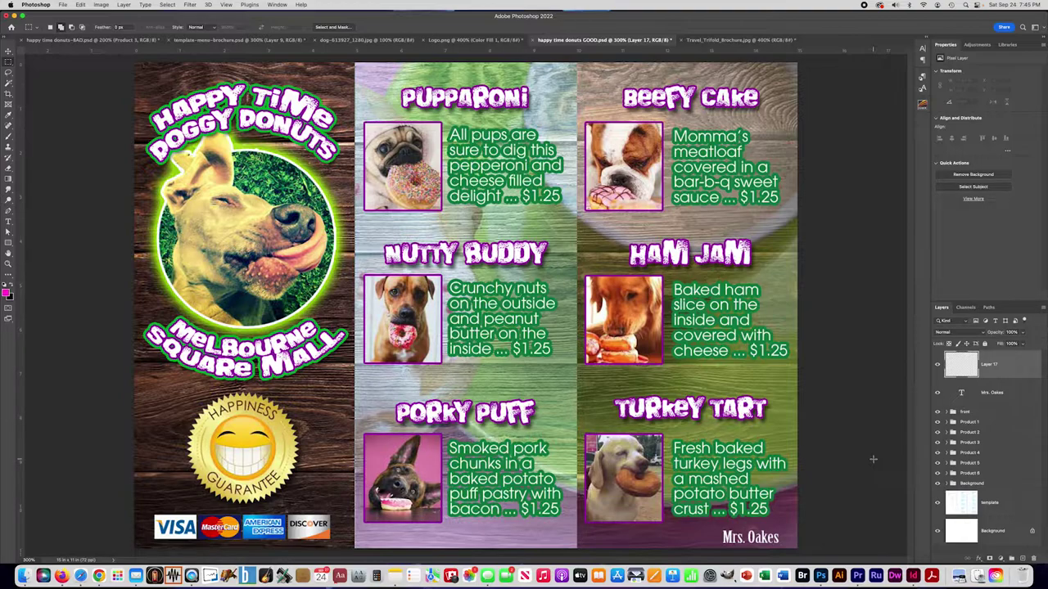
# On the travel trifold brochure image, brush the numbers 1, 2 and 3 on the panels and a magenta line along each fold
pyautogui.click(694, 41)
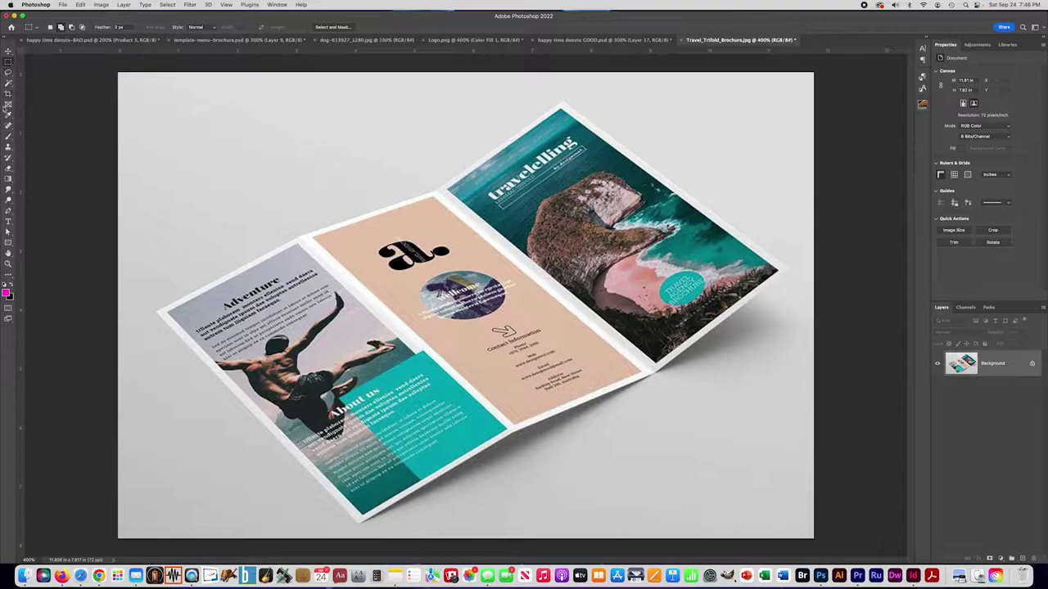
pyautogui.click(9, 136)
pyautogui.moveTo(252, 278); pyautogui.dragTo(281, 314)
pyautogui.moveTo(386, 227)
pyautogui.mouseDown()
pyautogui.moveTo(407, 238)
pyautogui.moveTo(397, 262)
pyautogui.moveTo(419, 250)
pyautogui.mouseUp()
pyautogui.moveTo(502, 169)
pyautogui.mouseDown()
pyautogui.moveTo(524, 177)
pyautogui.moveTo(515, 196)
pyautogui.mouseUp()
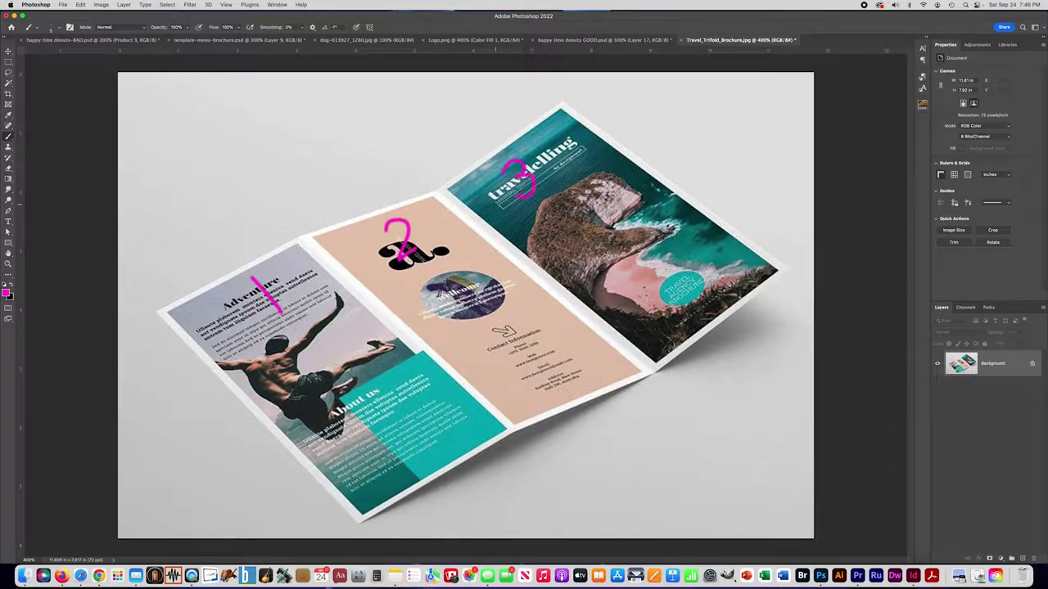
pyautogui.moveTo(293, 239); pyautogui.dragTo(553, 471)
pyautogui.moveTo(420, 160); pyautogui.dragTo(718, 431)
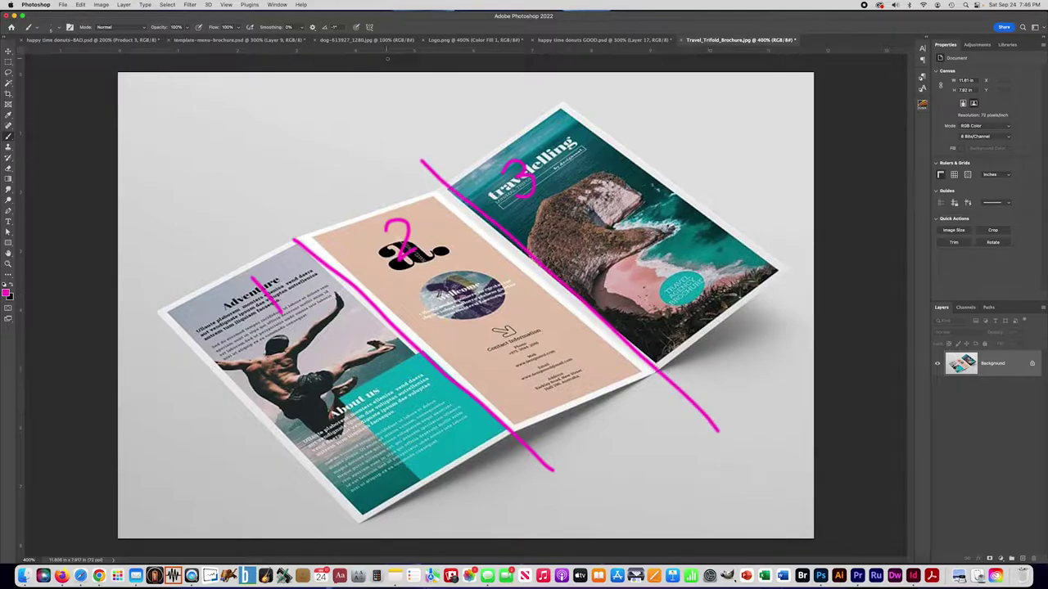
# Compare the good donut brochure, the Happy Time Doggy Donuts logo and the bad donut brochure
pyautogui.click(583, 40)
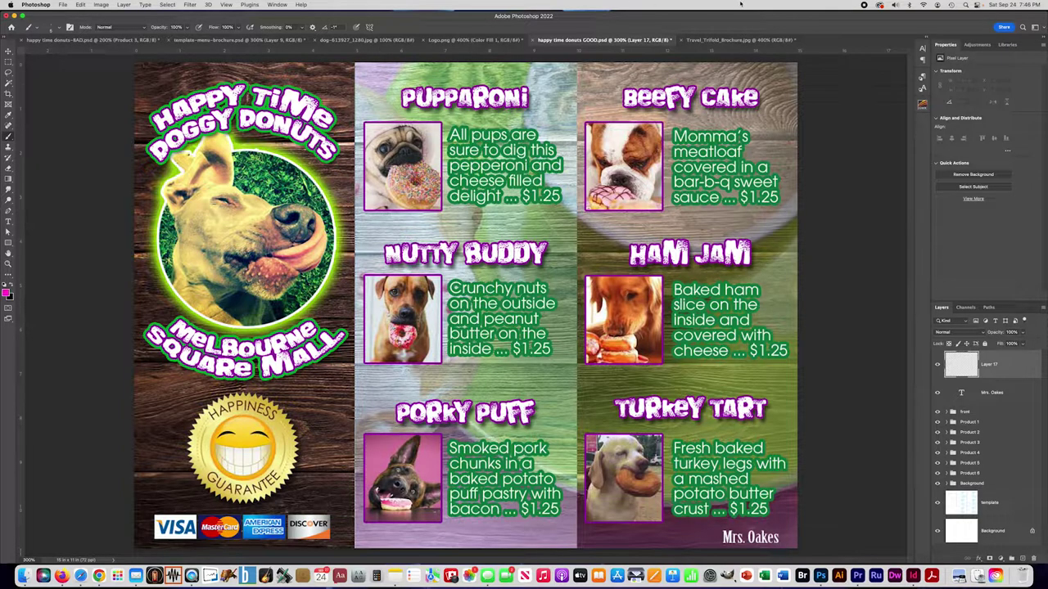
pyautogui.click(466, 40)
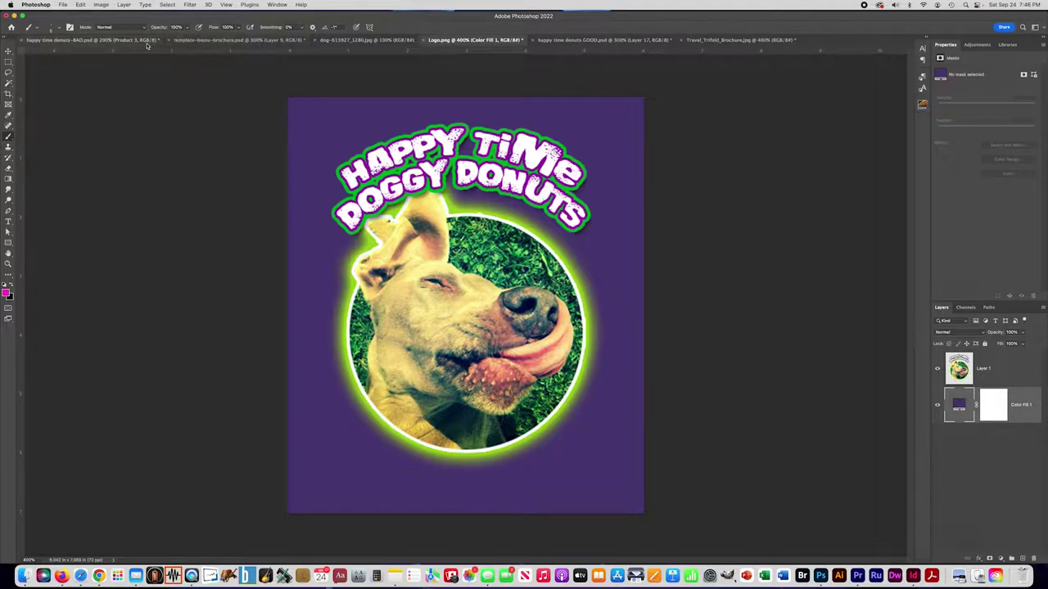
pyautogui.click(142, 42)
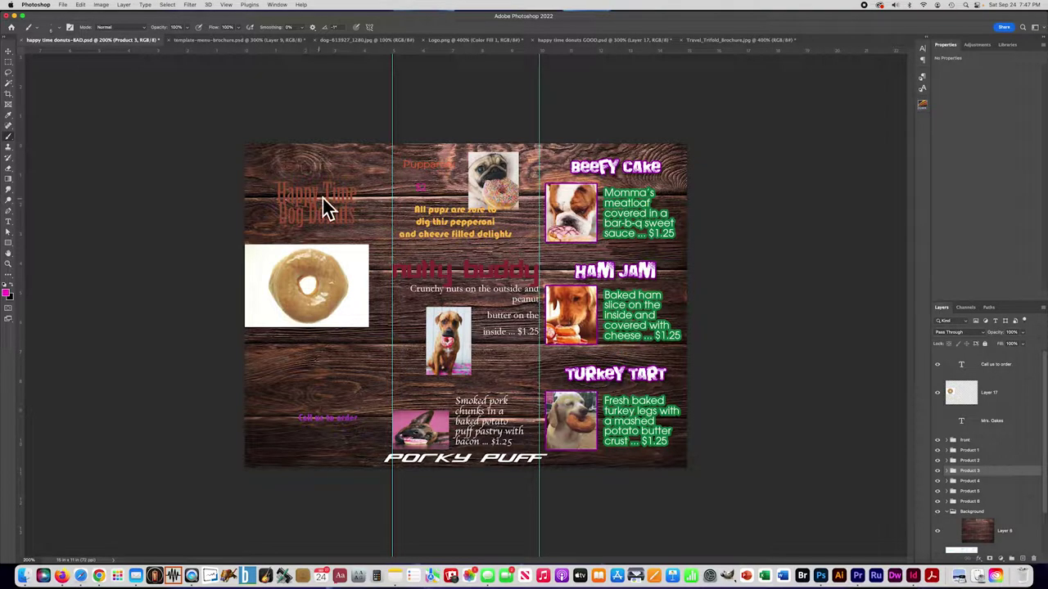
pyautogui.click(450, 40)
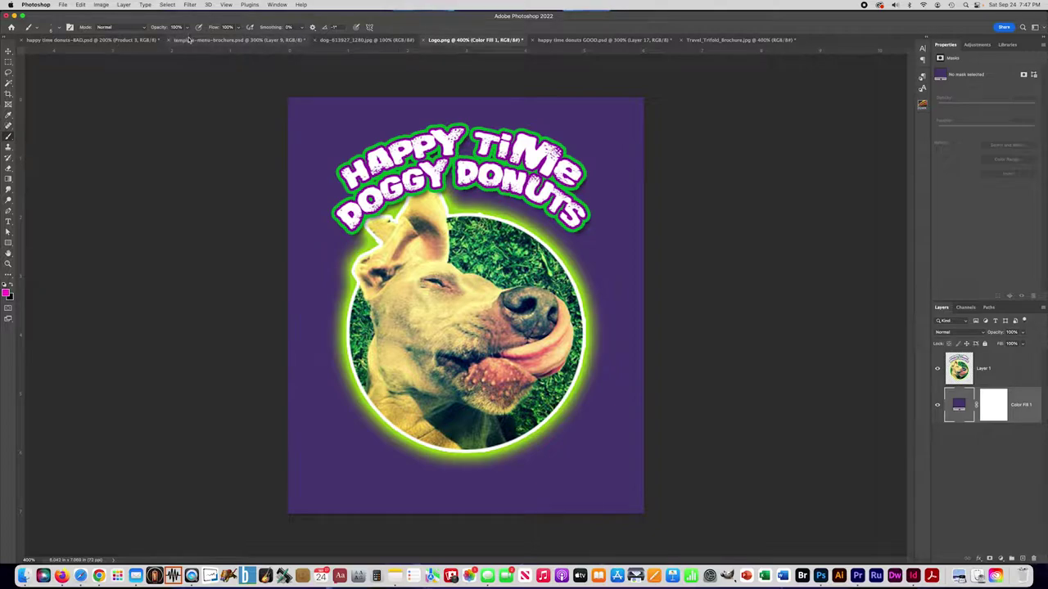
pyautogui.click(575, 40)
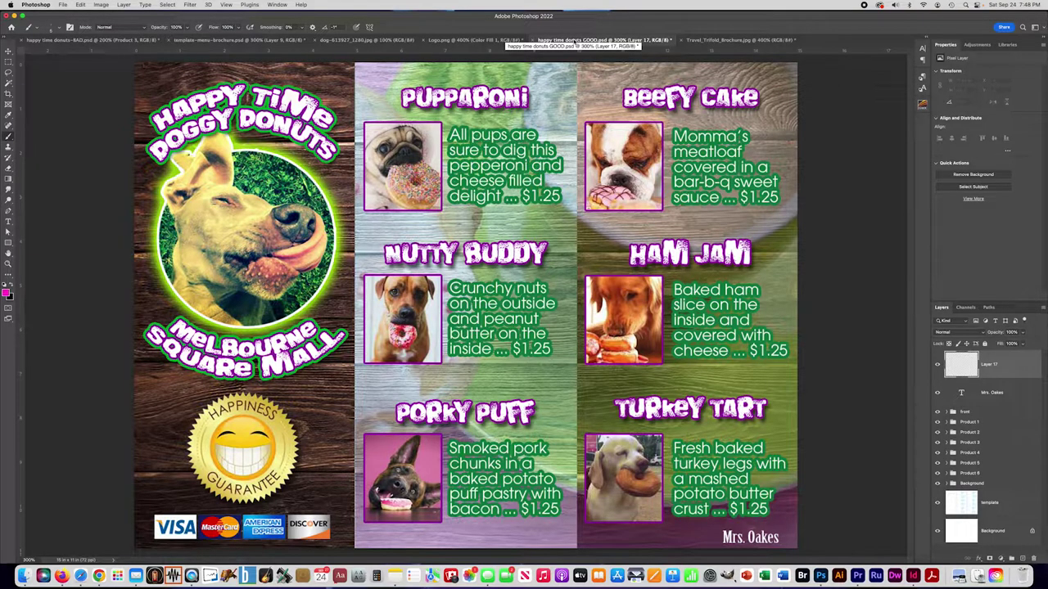
# In the menu brochure template, show the white colour fill layer, raise its opacity to 100%, and hide it again
pyautogui.click(249, 41)
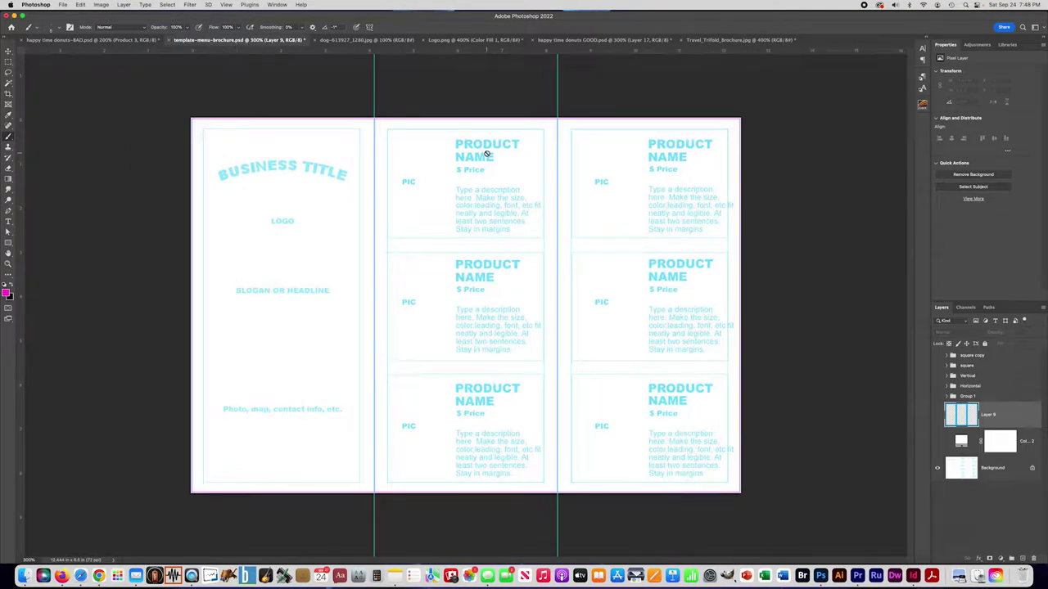
pyautogui.click(938, 442)
pyautogui.click(1000, 441)
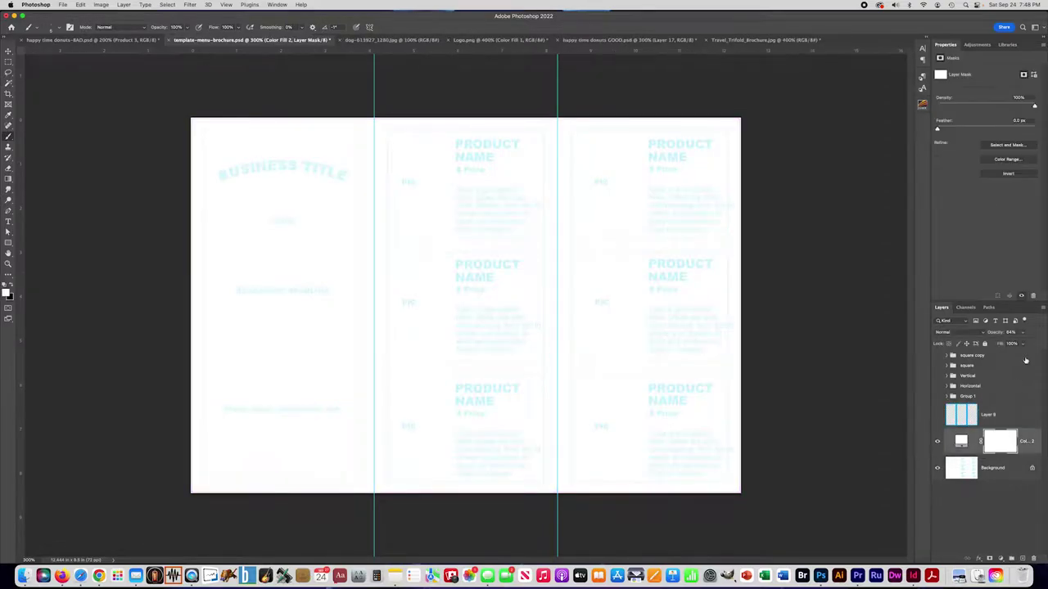
pyautogui.moveTo(1024, 336); pyautogui.dragTo(1036, 339)
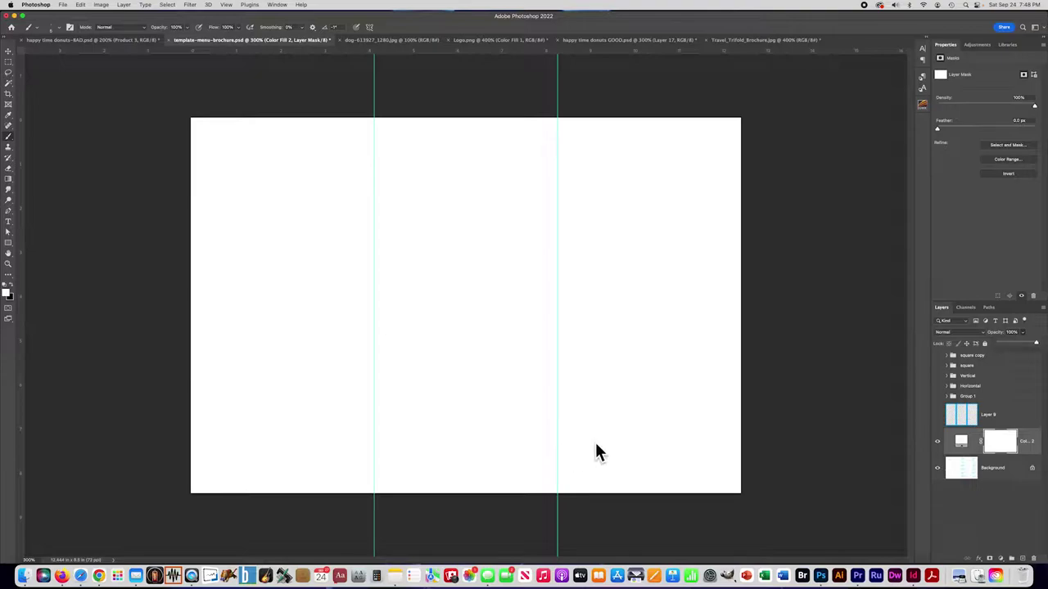
pyautogui.click(937, 442)
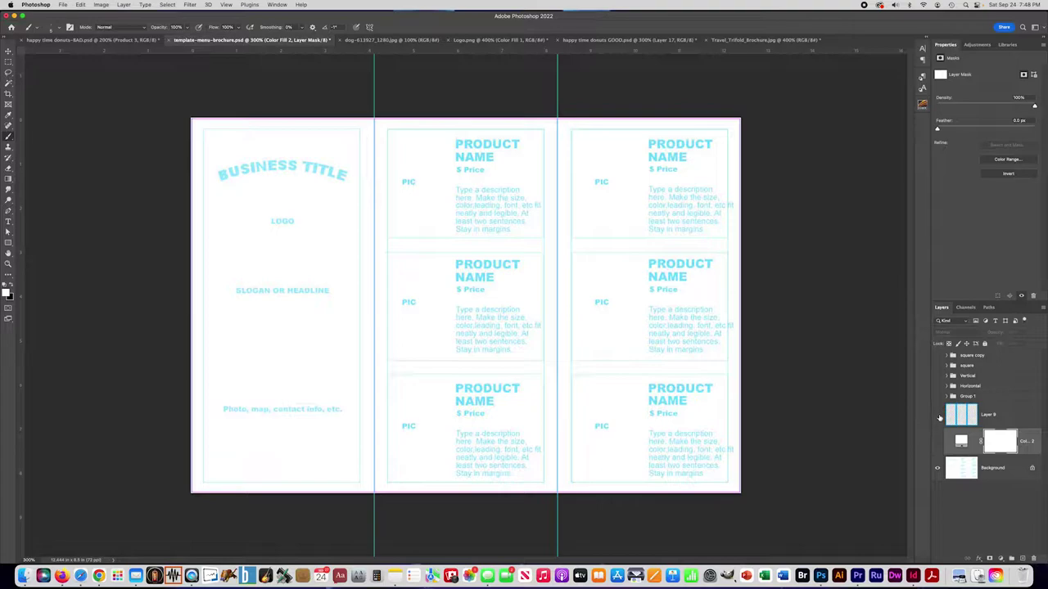
# Turn on the blue margin overlay, Layer 9, in the menu brochure template
pyautogui.click(938, 415)
pyautogui.click(938, 415)
pyautogui.click(938, 415)
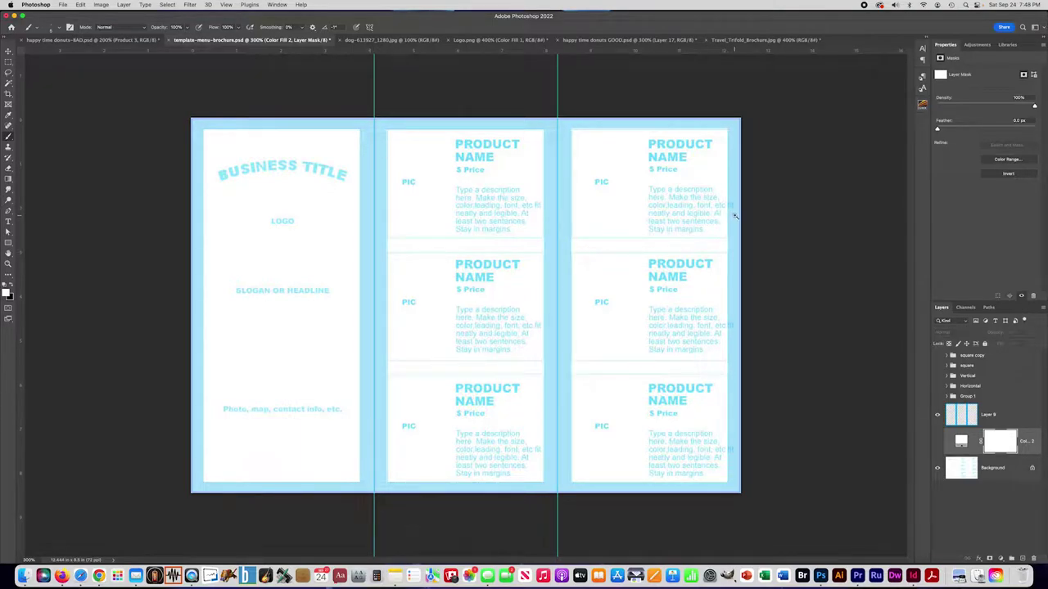
# Examine the first product description in the last column against the margin, with the blue margin overlay off and on
pyautogui.press('super+equal')
pyautogui.scroll(1, 823, 180)
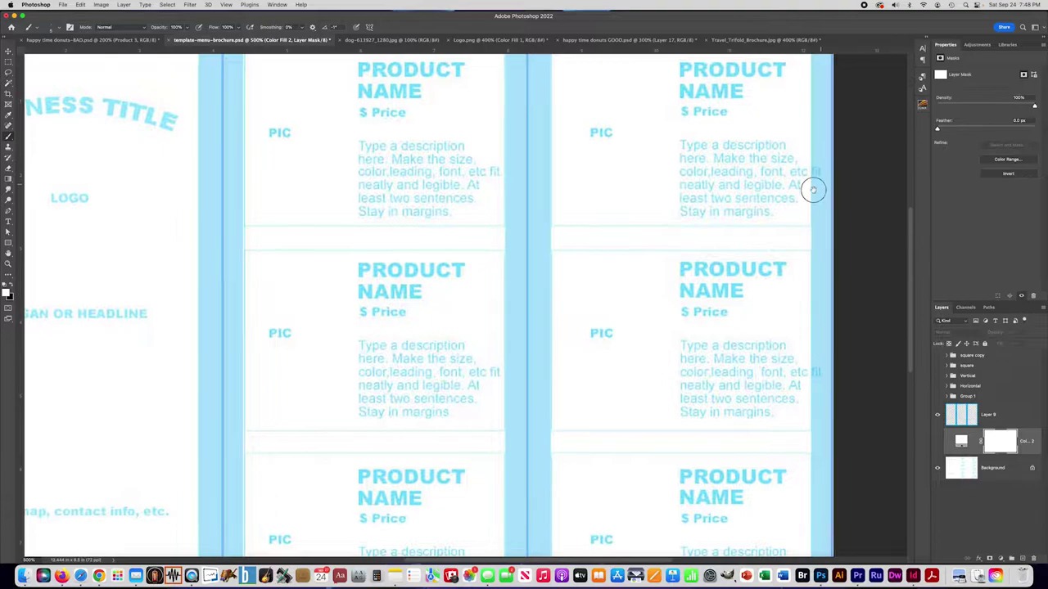
pyautogui.moveTo(818, 182); pyautogui.dragTo(671, 246)
pyautogui.scroll(2, 672, 245)
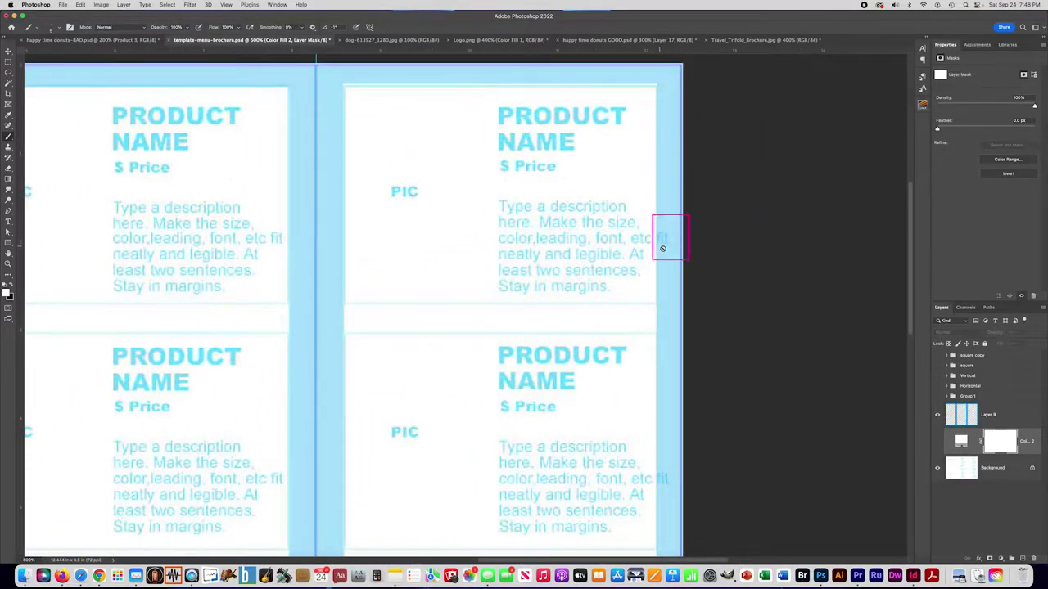
pyautogui.click(940, 417)
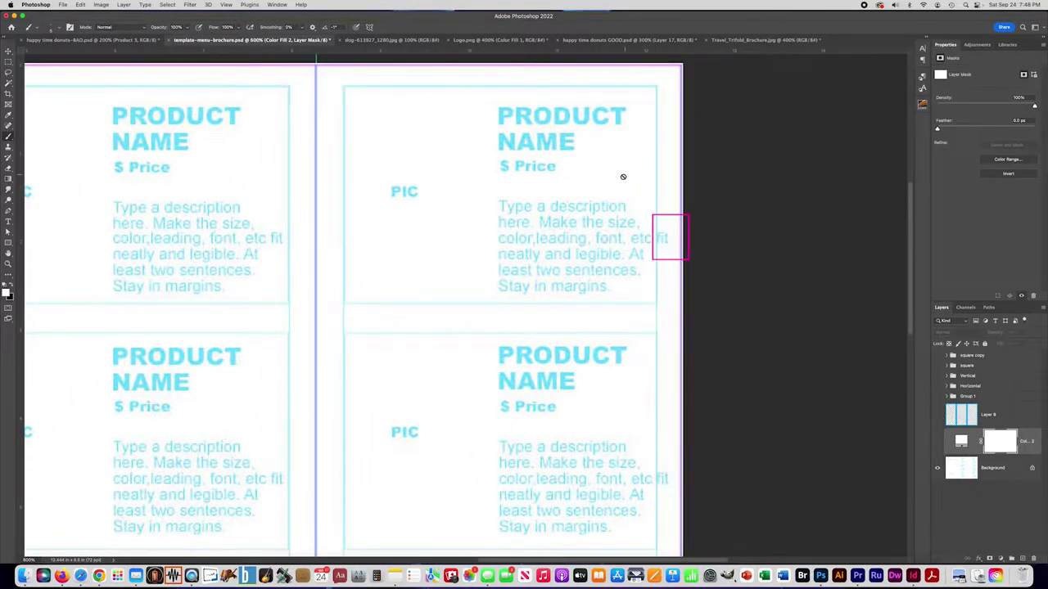
pyautogui.click(939, 415)
pyautogui.keyDown('alt'); pyautogui.click(449, 227); pyautogui.keyUp('alt')
pyautogui.keyDown('alt'); pyautogui.click(448, 228); pyautogui.keyUp('alt')
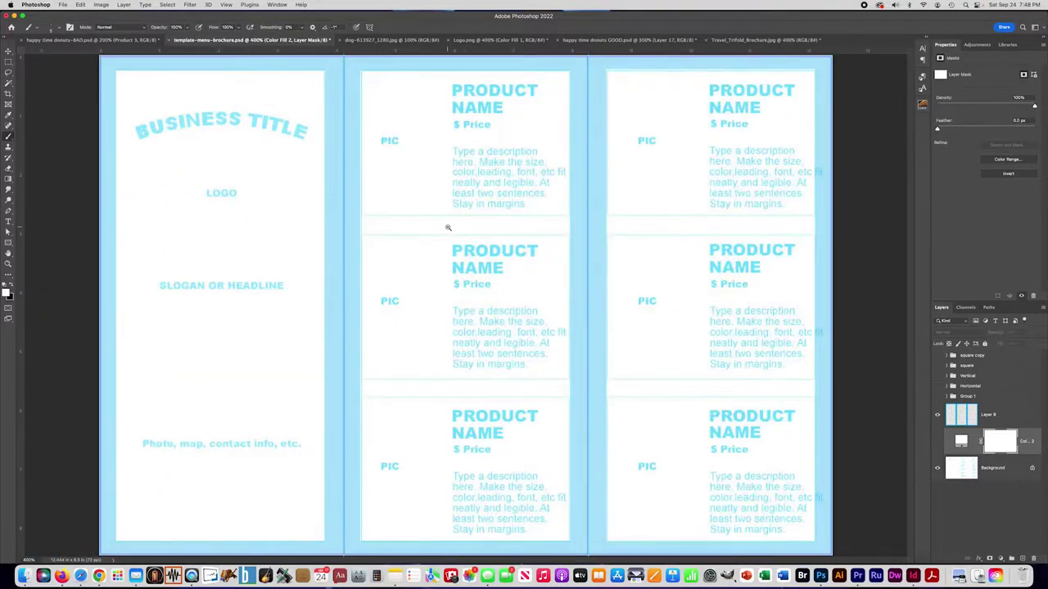
pyautogui.keyDown('alt'); pyautogui.click(448, 227); pyautogui.keyUp('alt')
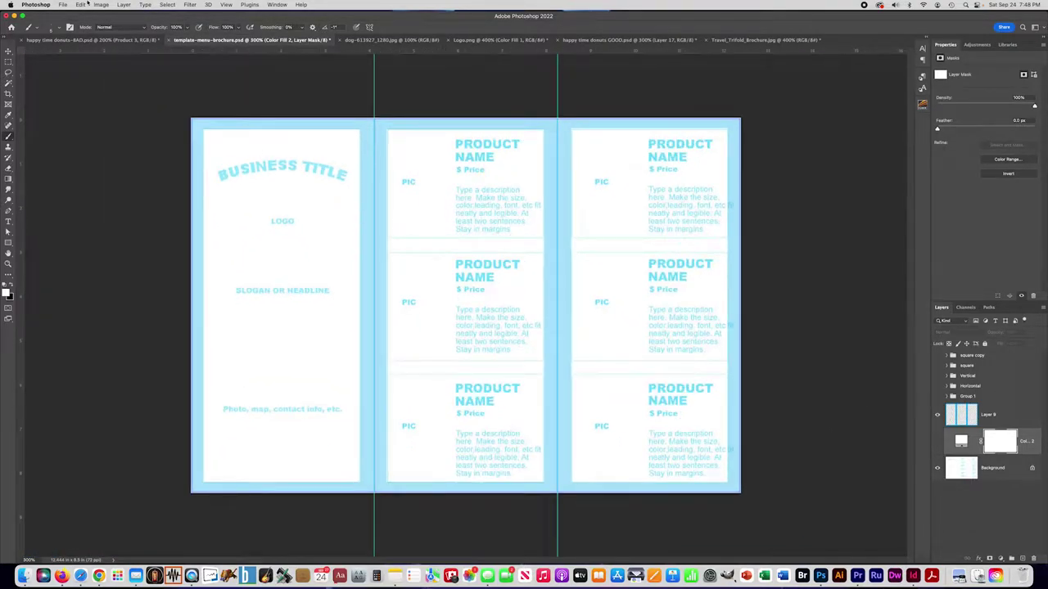
# In the good donut brochure, make a rectangular marquee selection of about 4.9 by 3.5 in around the Pupparoni product block
pyautogui.click(593, 40)
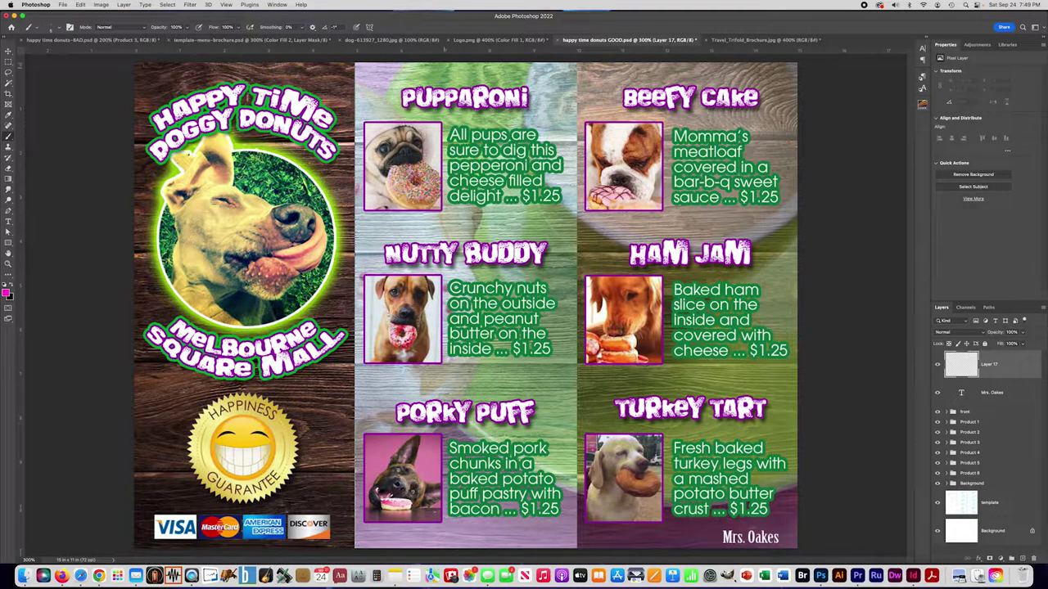
pyautogui.click(8, 63)
pyautogui.moveTo(358, 72); pyautogui.dragTo(568, 226)
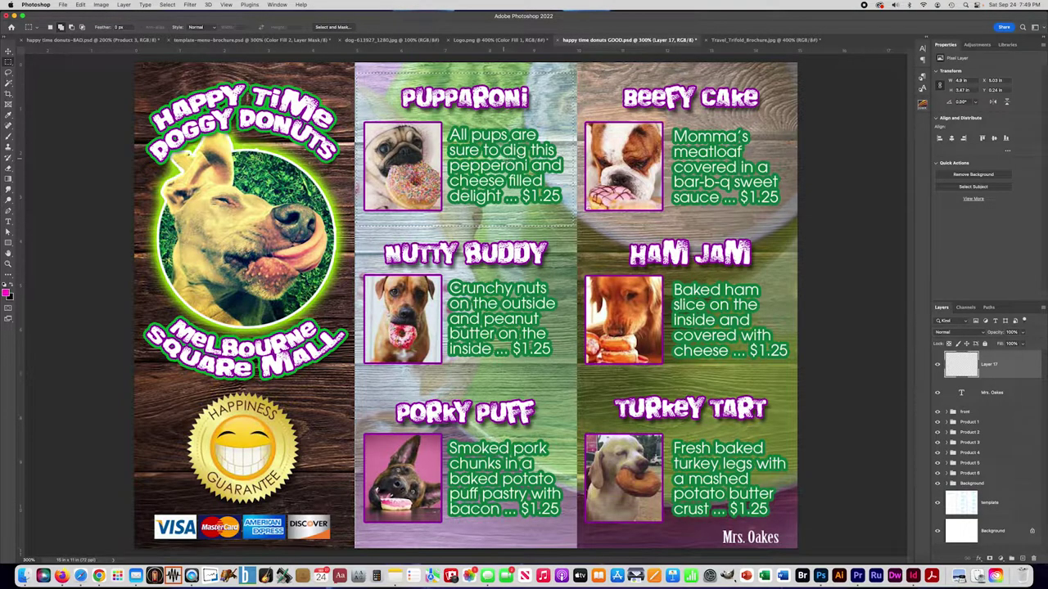
# Hide and reshow the Product 1 and Product 2 groups to check which brochure content each one holds
pyautogui.click(938, 423)
pyautogui.click(938, 423)
pyautogui.click(938, 422)
pyautogui.click(939, 423)
pyautogui.click(938, 422)
pyautogui.click(938, 423)
pyautogui.click(938, 422)
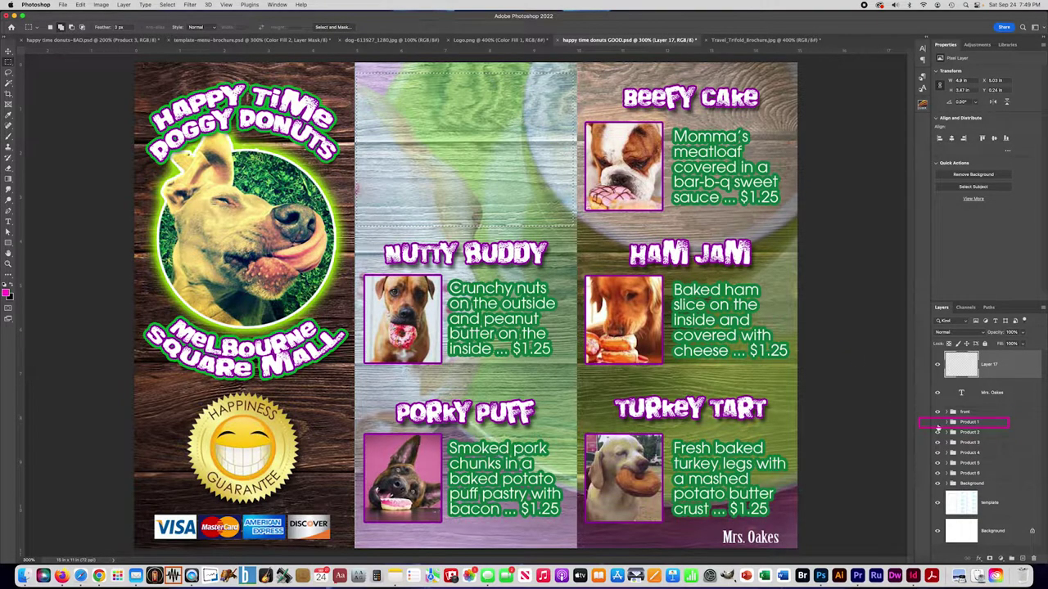
pyautogui.click(938, 432)
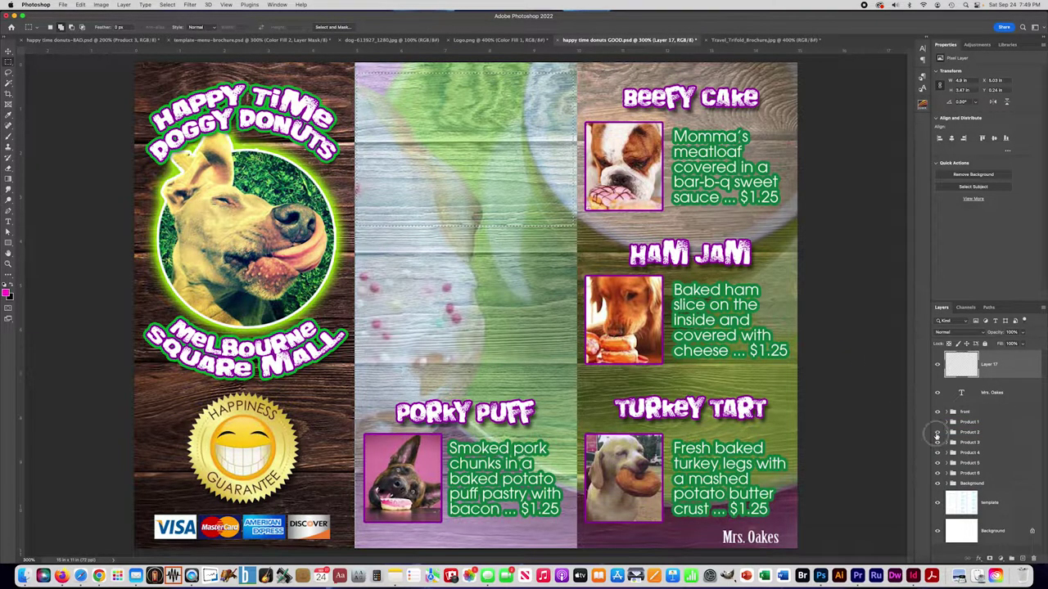
pyautogui.click(938, 432)
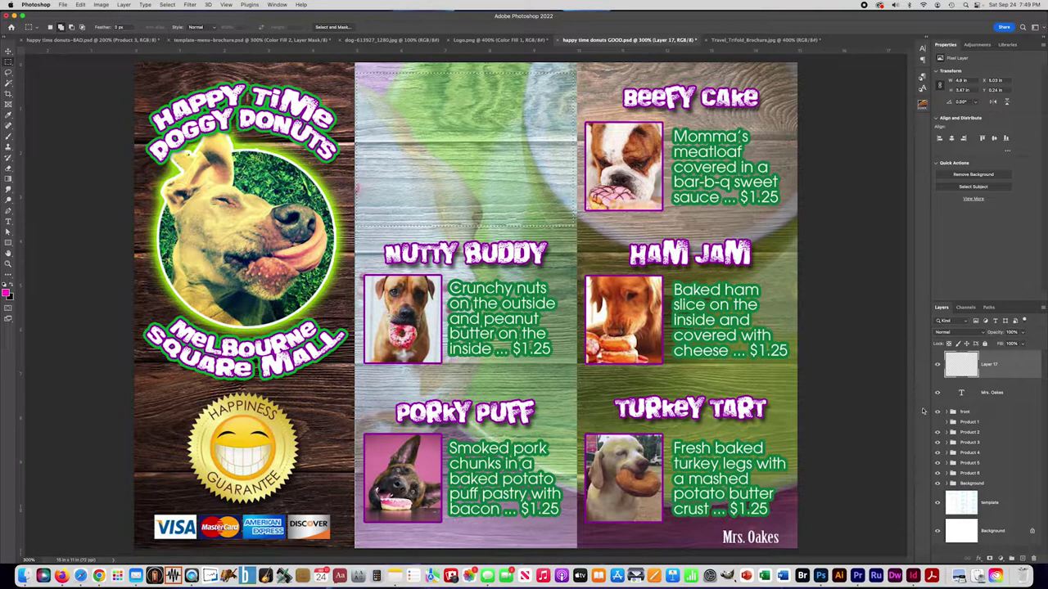
pyautogui.click(938, 423)
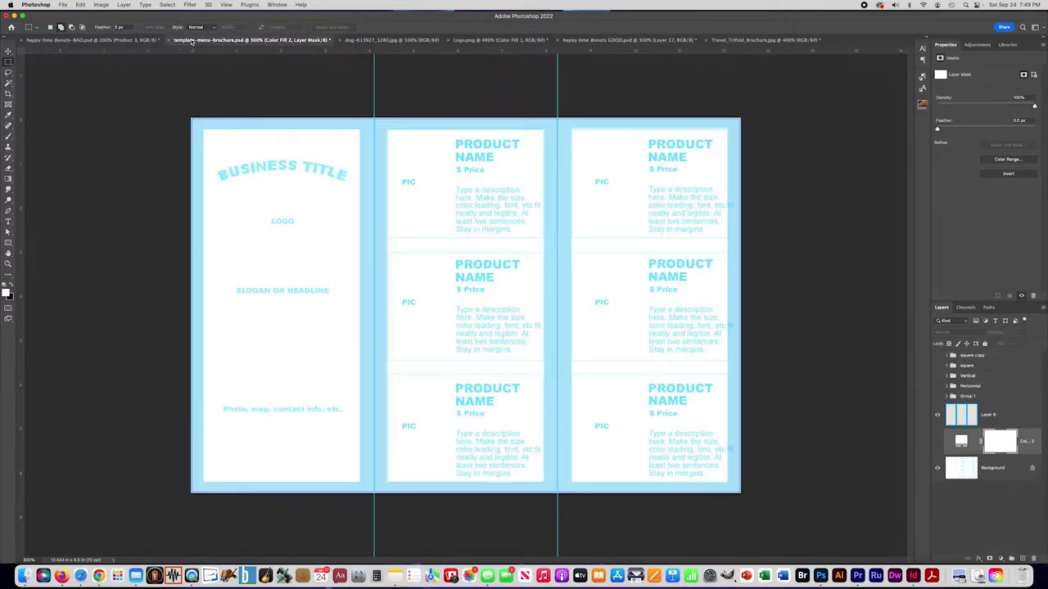
# In the bad donut brochure, hide and reshow the Product 4, Product 5 and Product 6 groups to check their contents
pyautogui.click(172, 41)
pyautogui.click(138, 41)
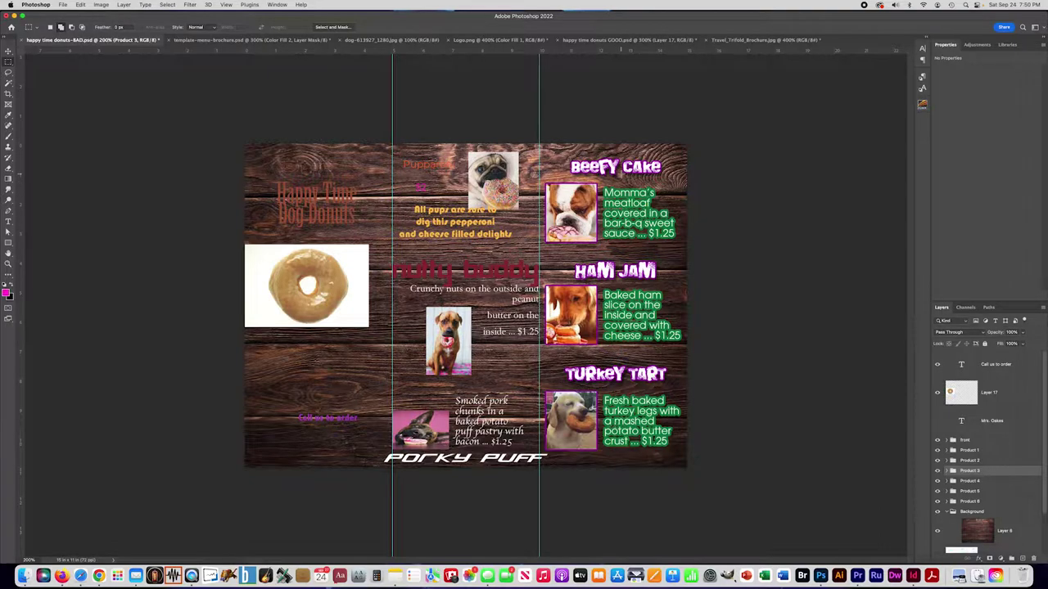
pyautogui.click(938, 481)
pyautogui.click(938, 482)
pyautogui.click(937, 483)
pyautogui.click(938, 482)
pyautogui.click(938, 491)
pyautogui.click(937, 491)
pyautogui.click(937, 501)
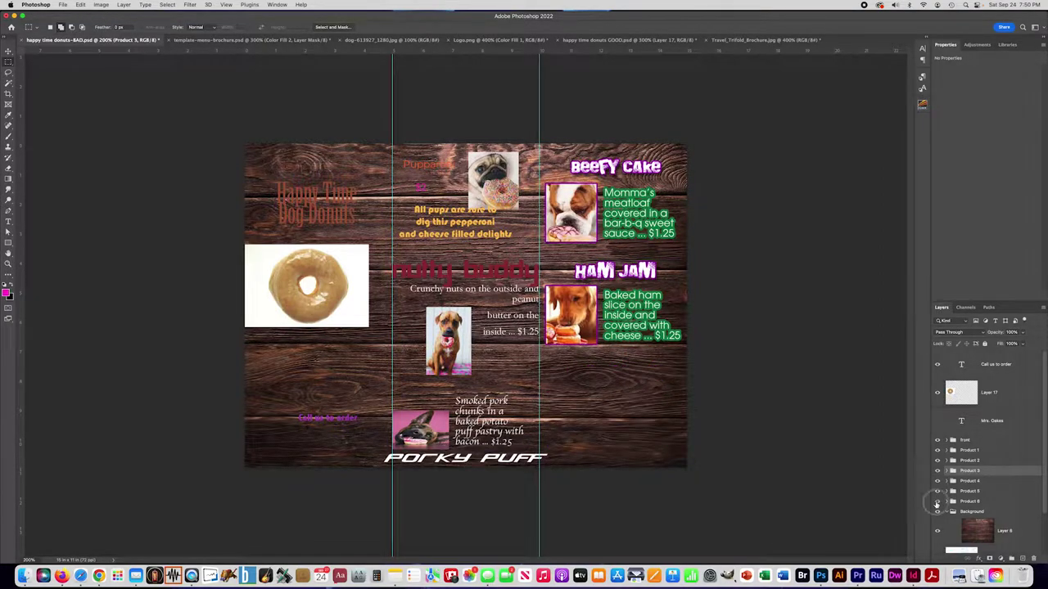
pyautogui.click(937, 502)
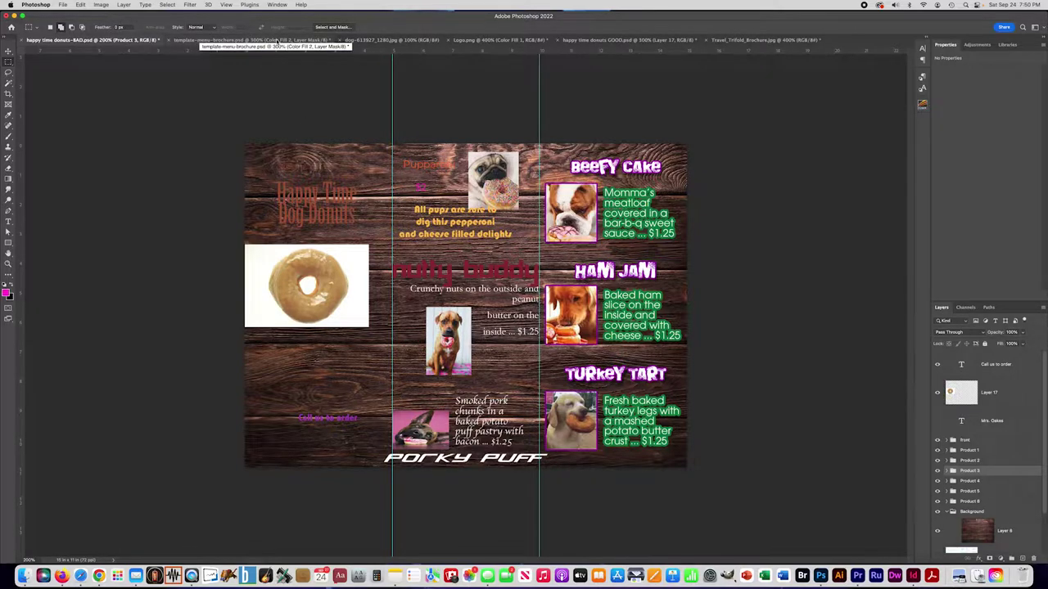
# In the menu brochure template, make the Vertical, Horizontal, square and square copy example layout groups visible
pyautogui.click(300, 41)
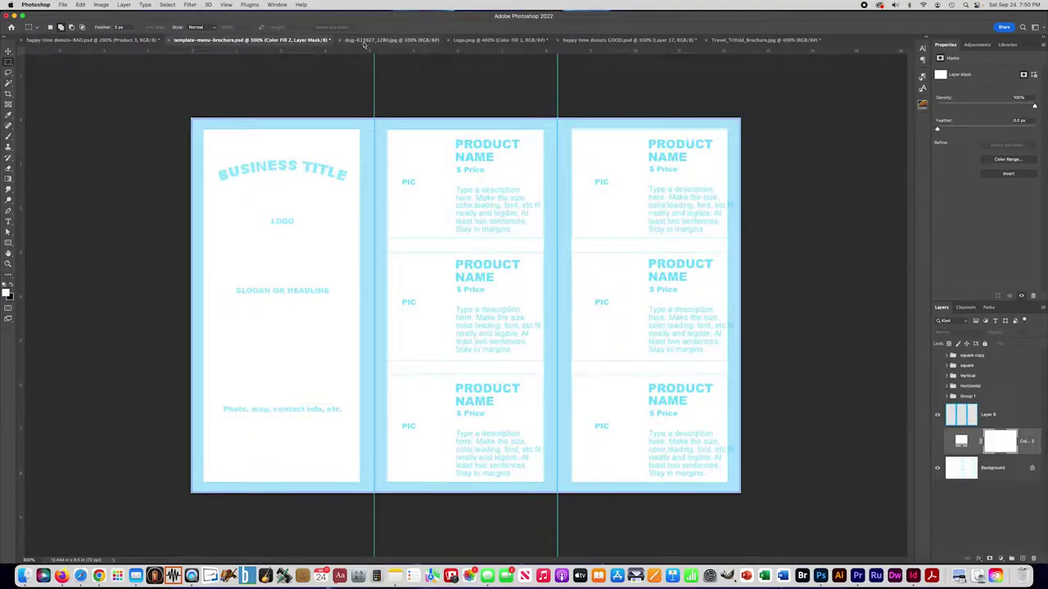
pyautogui.click(629, 39)
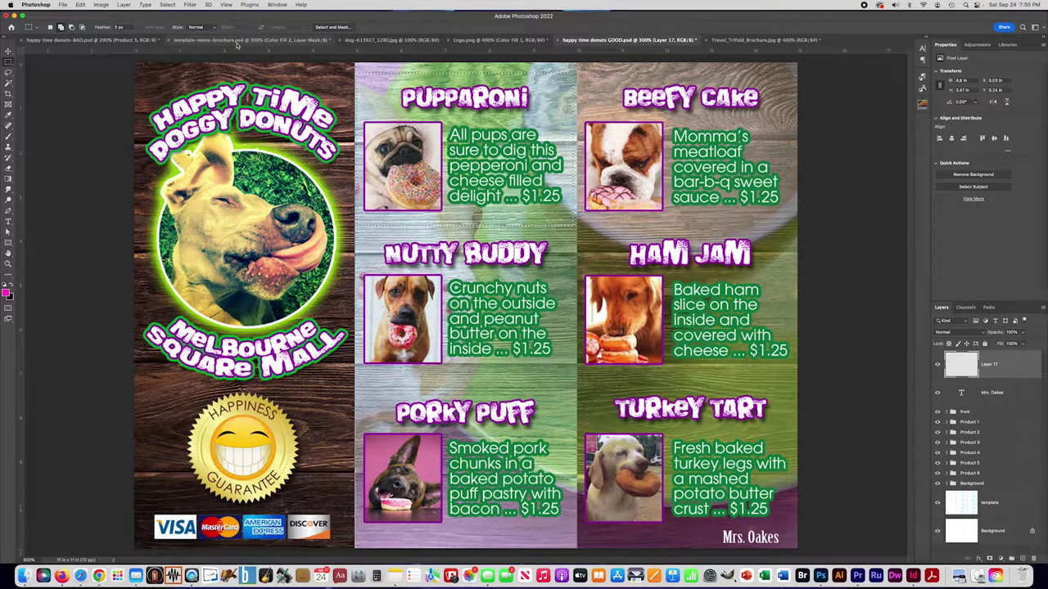
pyautogui.click(184, 41)
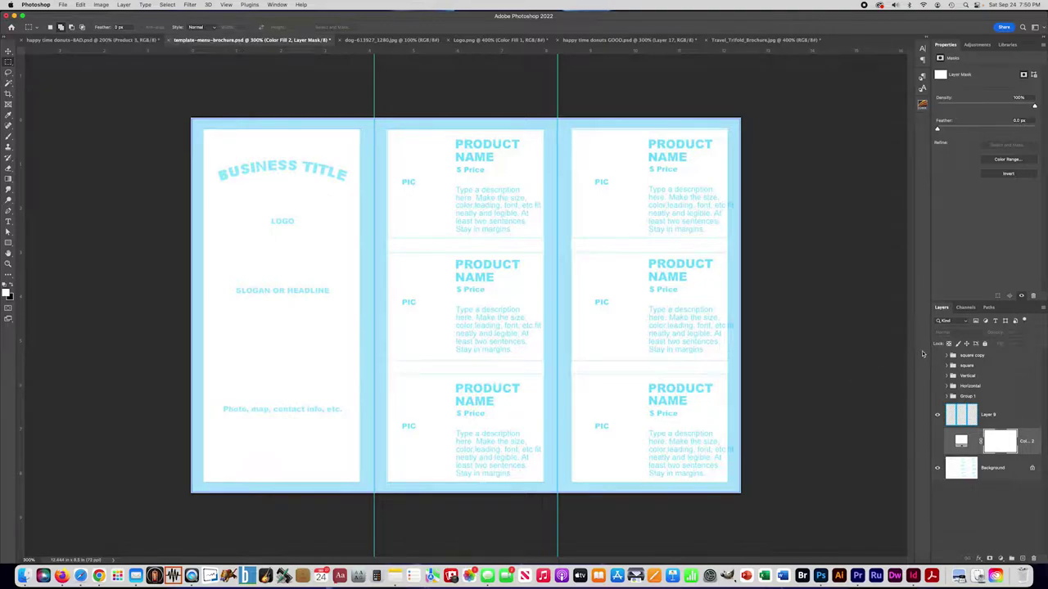
pyautogui.click(938, 356)
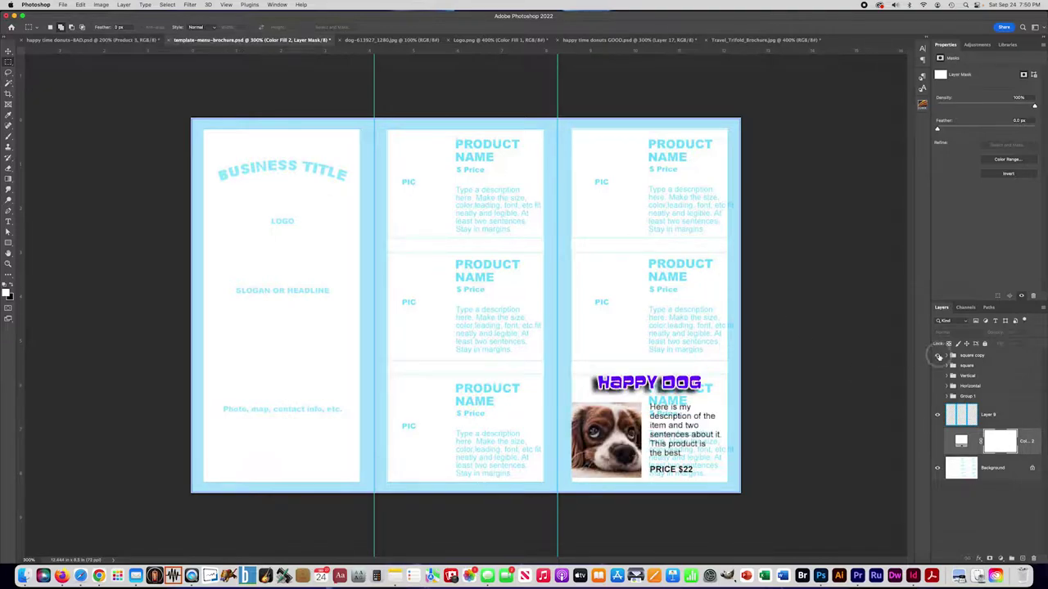
pyautogui.click(938, 356)
pyautogui.click(938, 377)
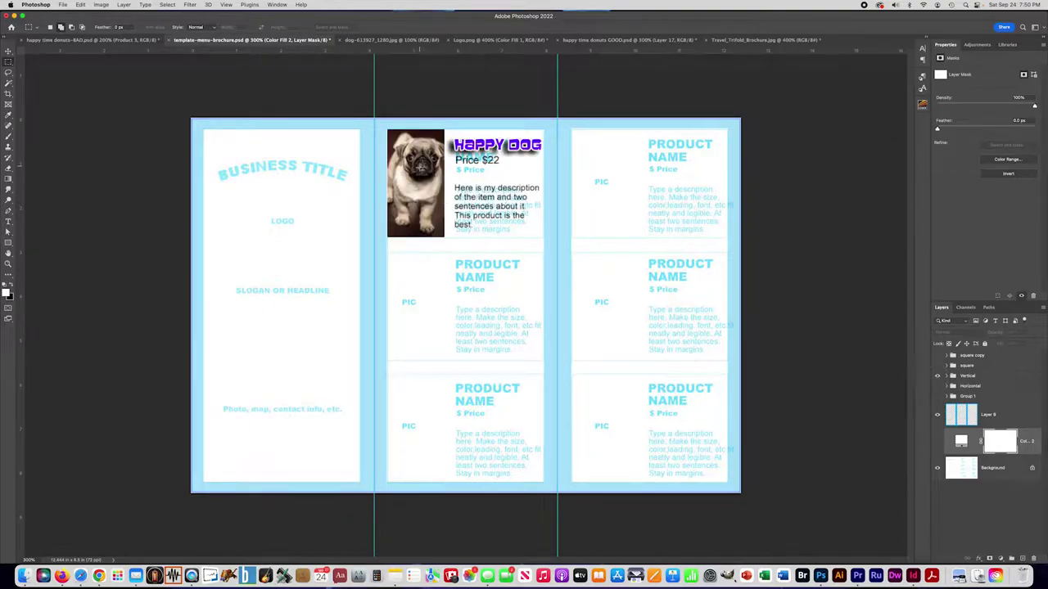
pyautogui.click(938, 386)
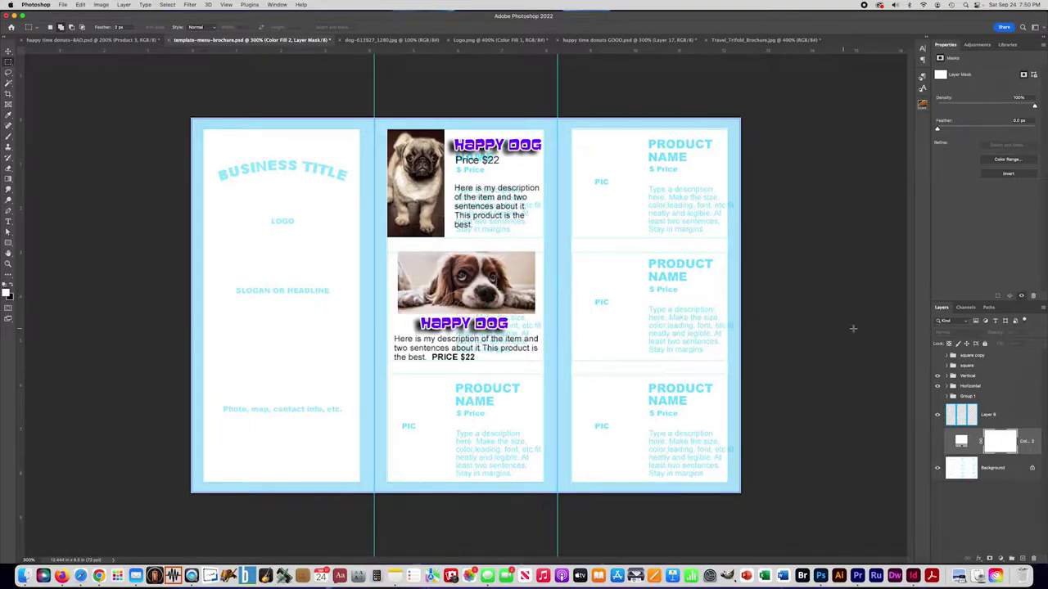
pyautogui.click(939, 365)
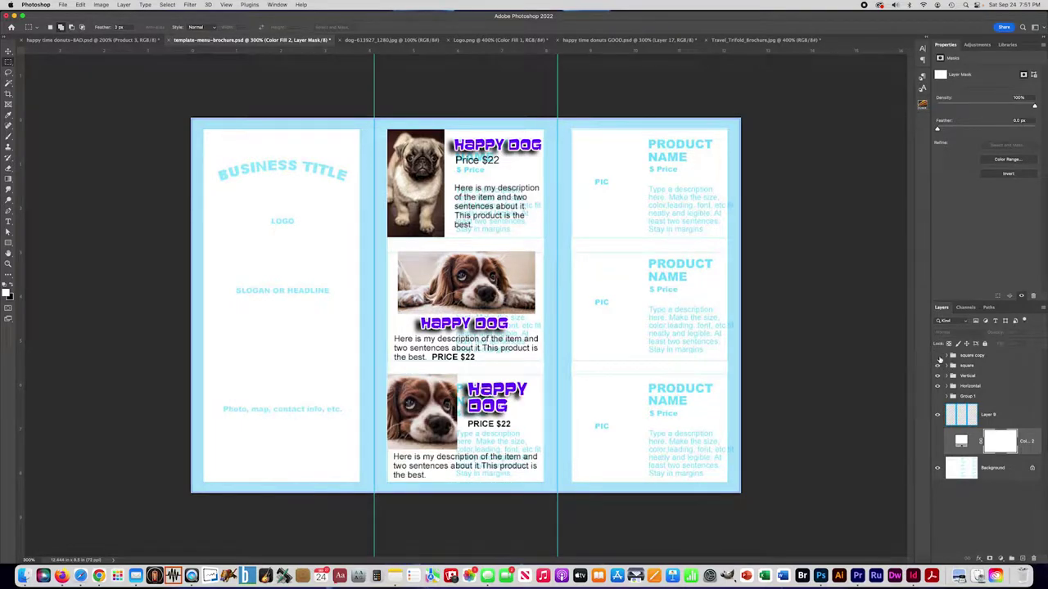
pyautogui.click(938, 355)
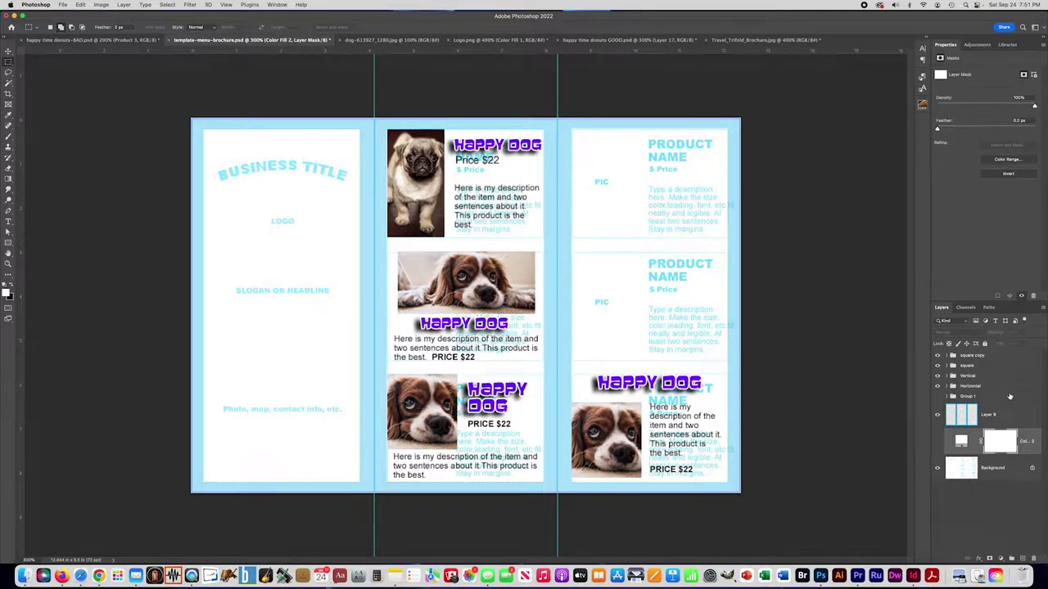
# Select the square copy layout group and hide and reshow it to check which product block it holds
pyautogui.click(967, 358)
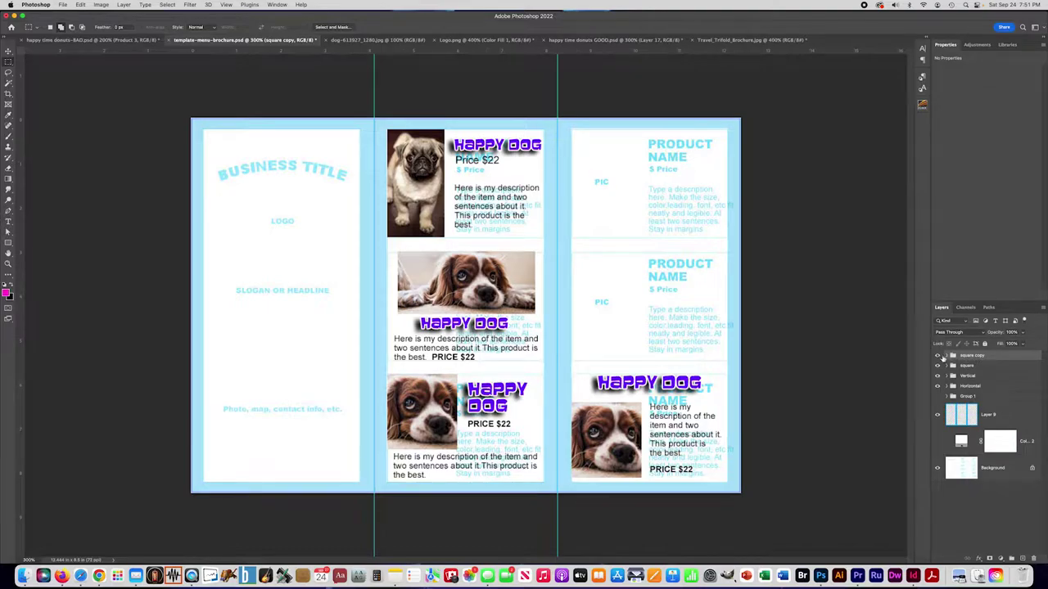
pyautogui.click(939, 356)
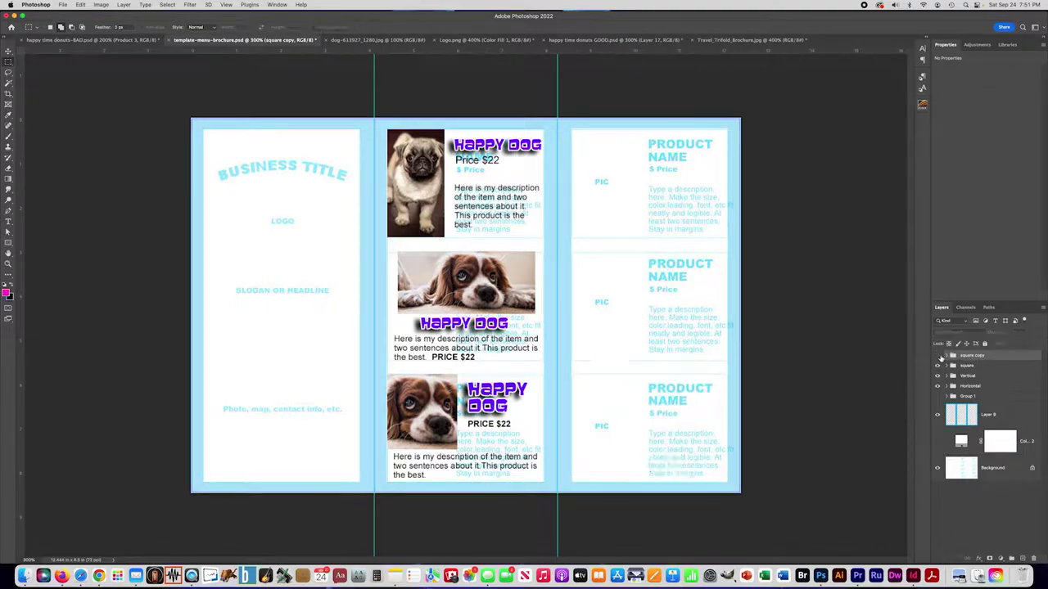
pyautogui.click(938, 357)
pyautogui.click(938, 357)
pyautogui.click(938, 357)
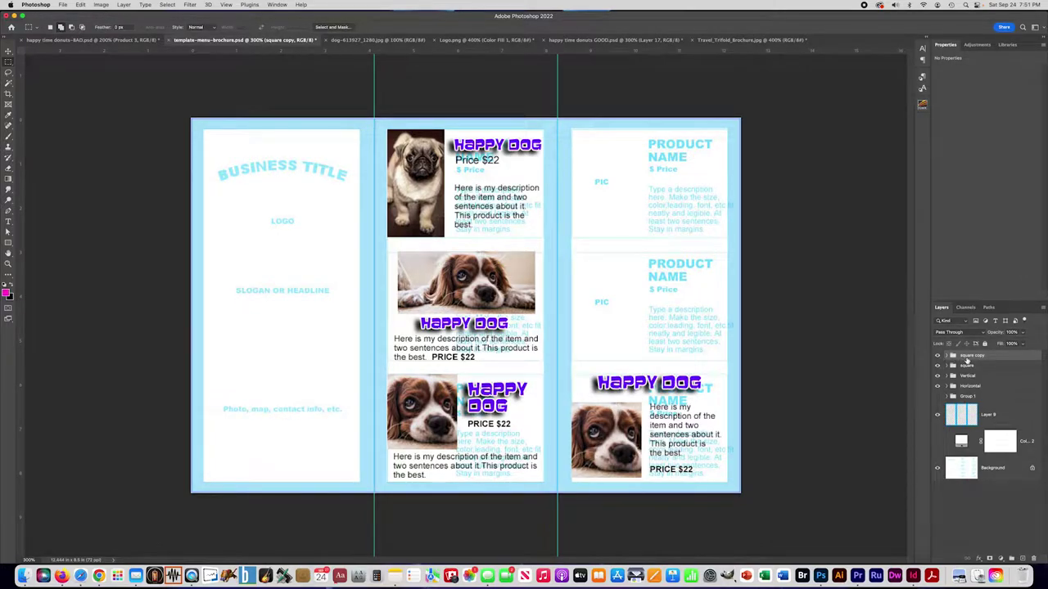
# Duplicate the square copy group and move the duplicate up into the middle product block of the third panel
pyautogui.press('super+j')
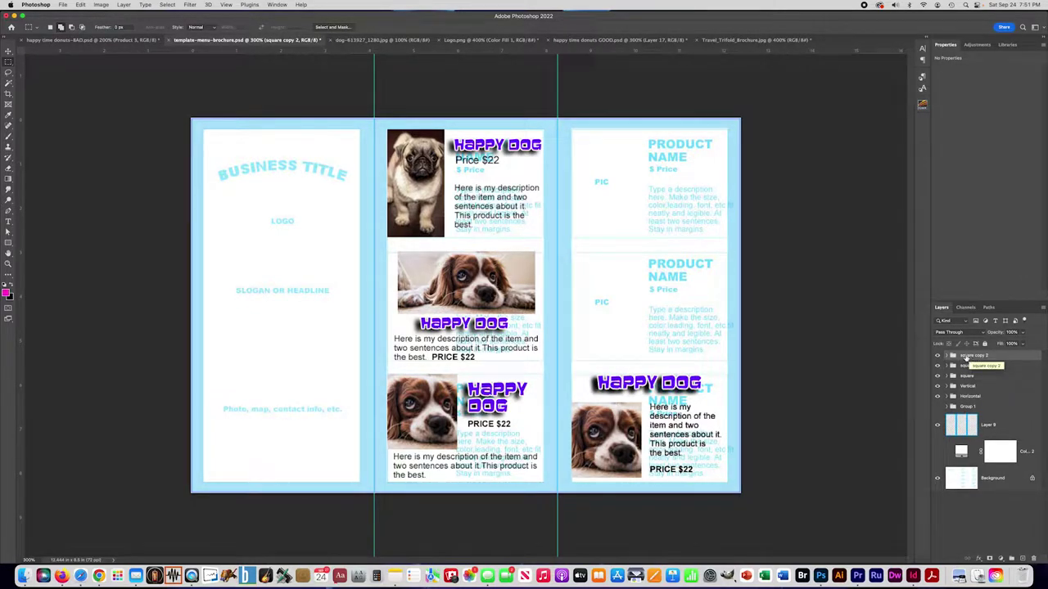
pyautogui.press('super+t')
pyautogui.moveTo(628, 428); pyautogui.dragTo(627, 304)
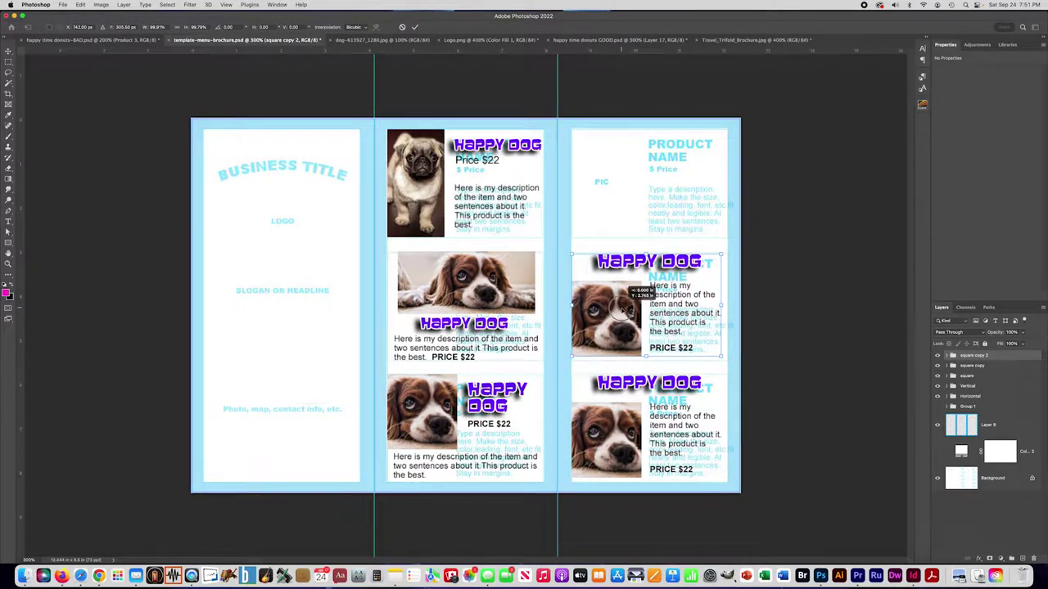
pyautogui.press('Return')
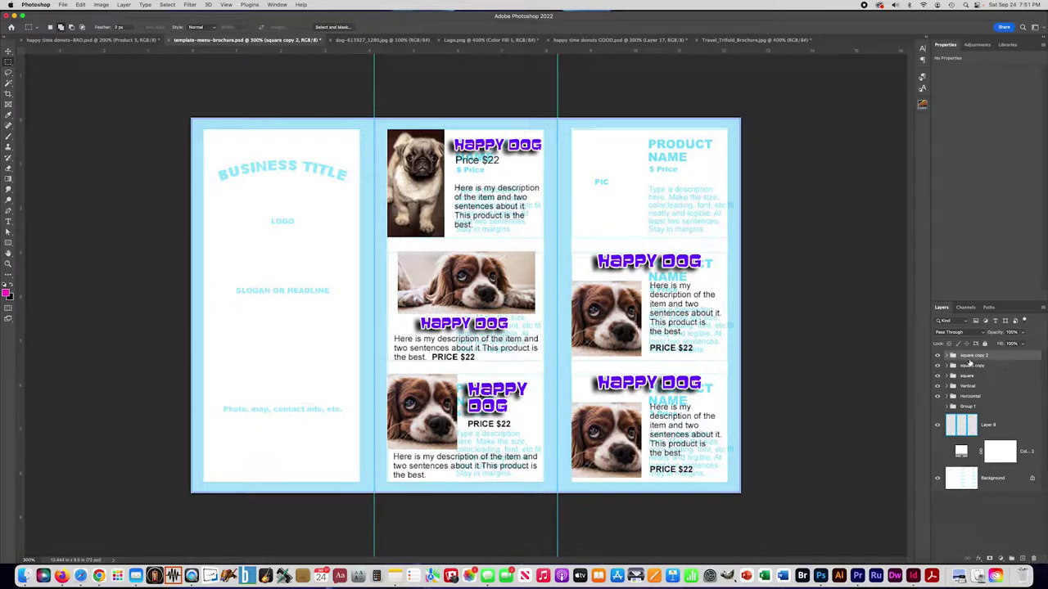
# Duplicate the middle product group of the third panel and move the new copy up into that panel's top block
pyautogui.press('super+j')
pyautogui.press('super+t')
pyautogui.moveTo(633, 303); pyautogui.dragTo(630, 192)
pyautogui.press('Return')
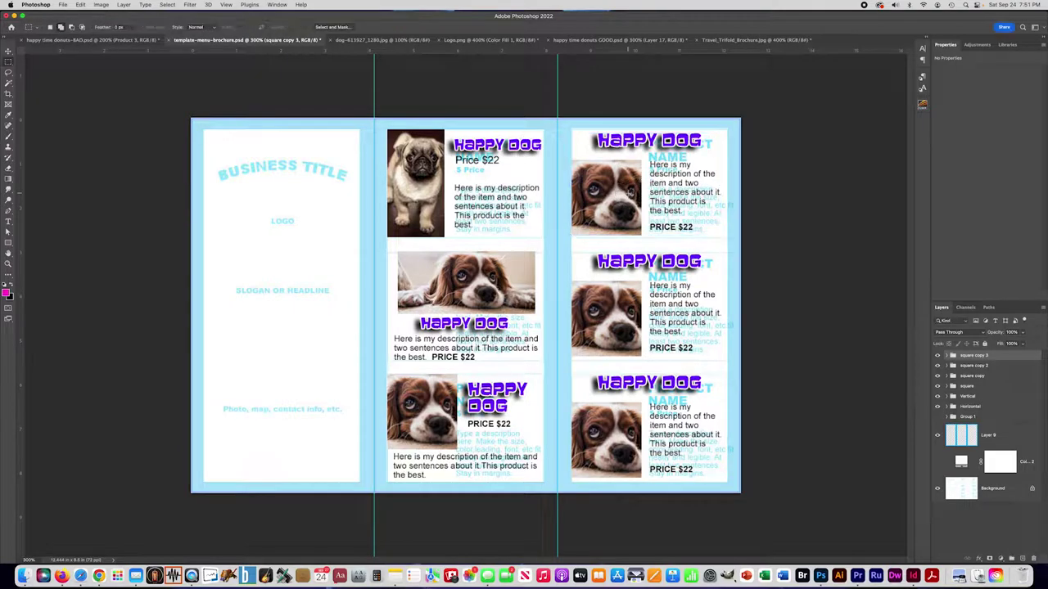
# Expand the square copy 3 group to inspect its Happy Dog title text and description layer, and collapse it again
pyautogui.click(948, 357)
pyautogui.click(1003, 377)
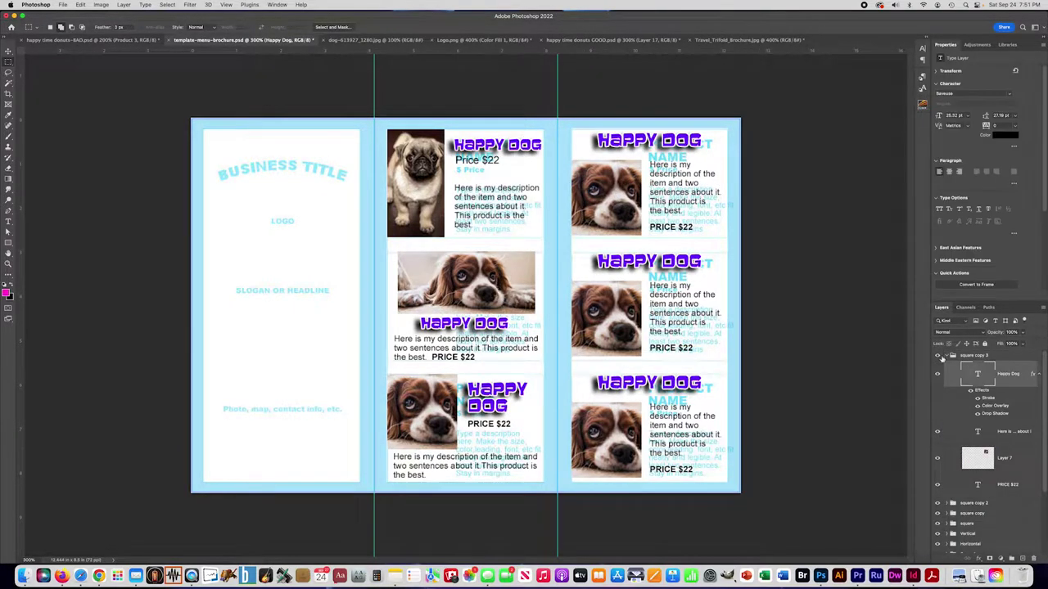
pyautogui.click(9, 222)
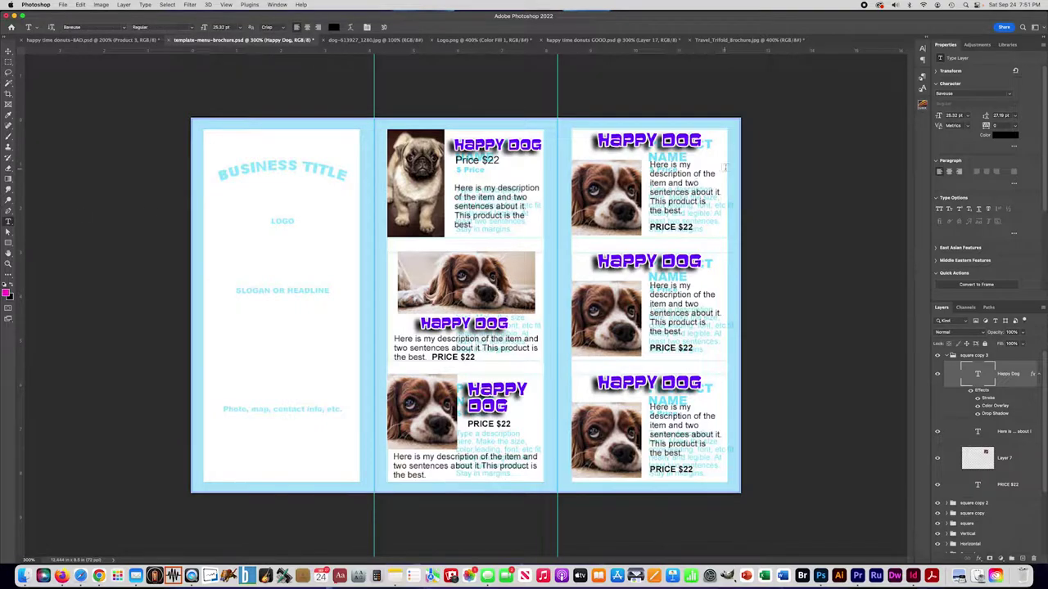
pyautogui.moveTo(709, 141); pyautogui.dragTo(564, 135)
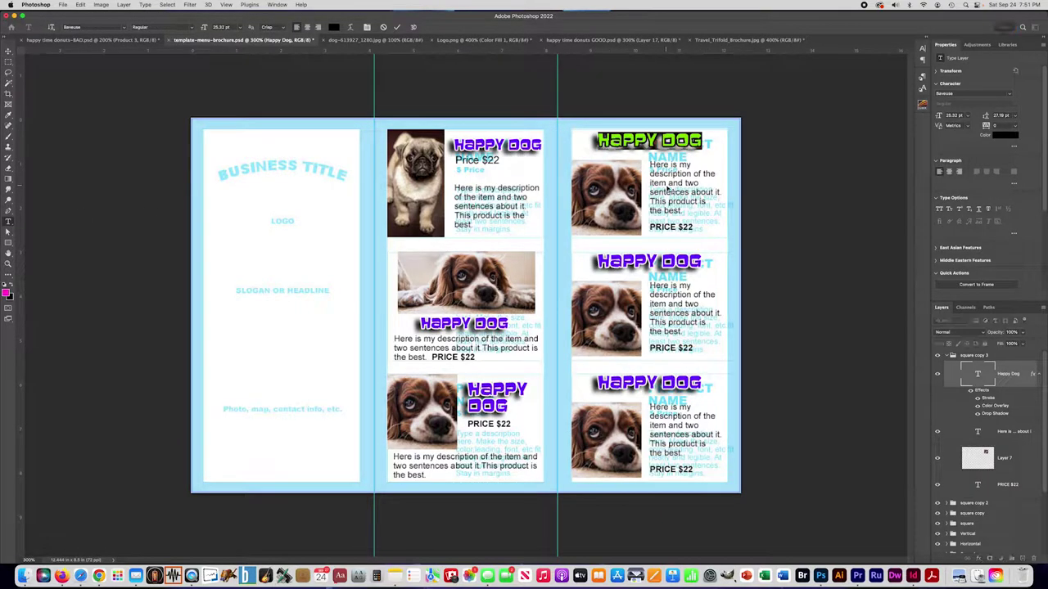
pyautogui.click(1000, 433)
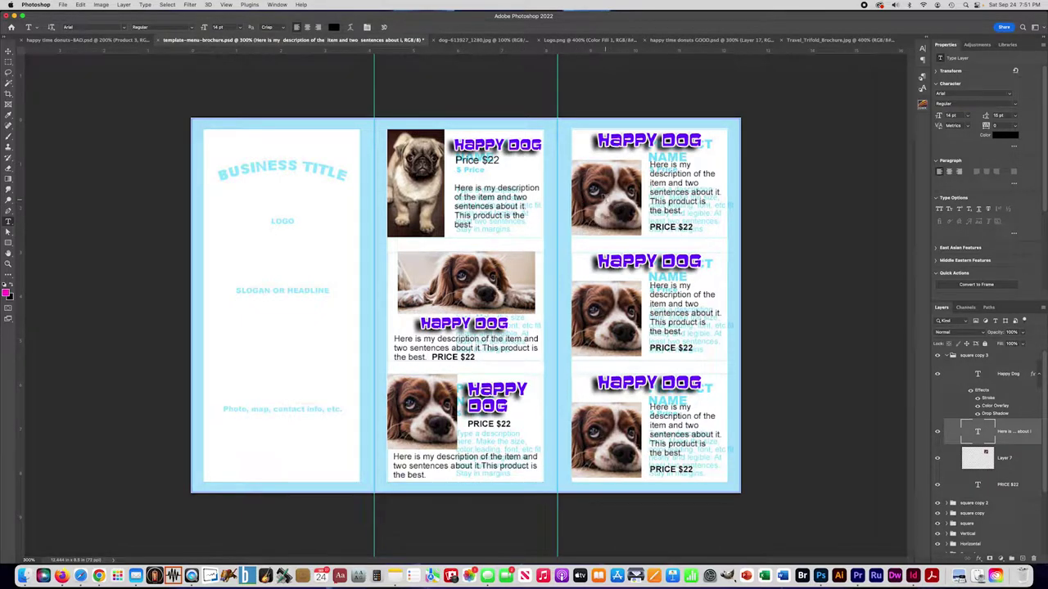
pyautogui.click(948, 357)
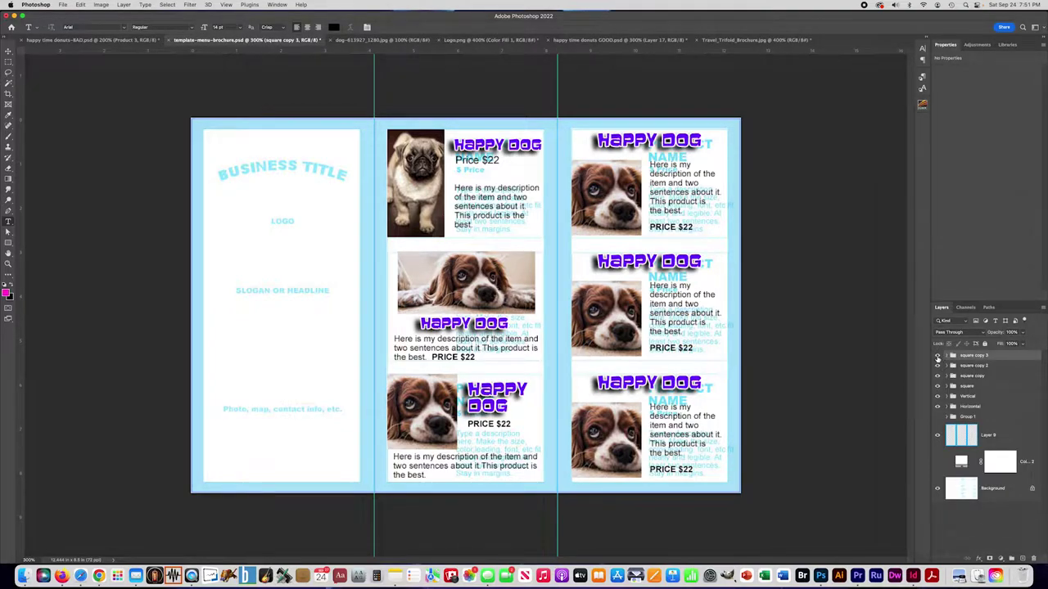
# Hide the square copy 3 and square copy 2 groups so only the lowest example remains in the third panel
pyautogui.click(939, 357)
pyautogui.click(938, 357)
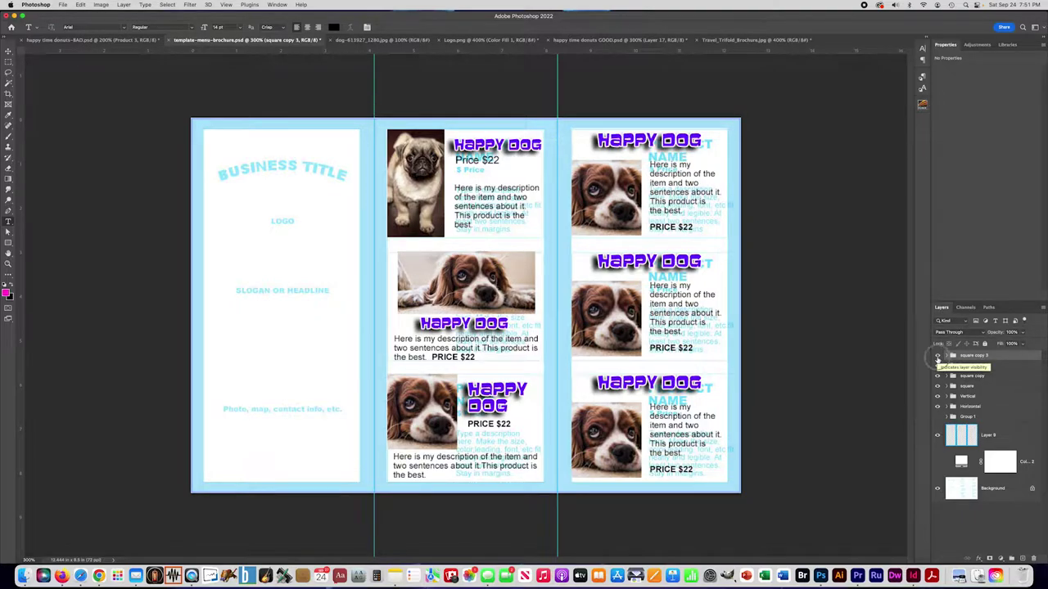
pyautogui.click(938, 357)
pyautogui.click(938, 366)
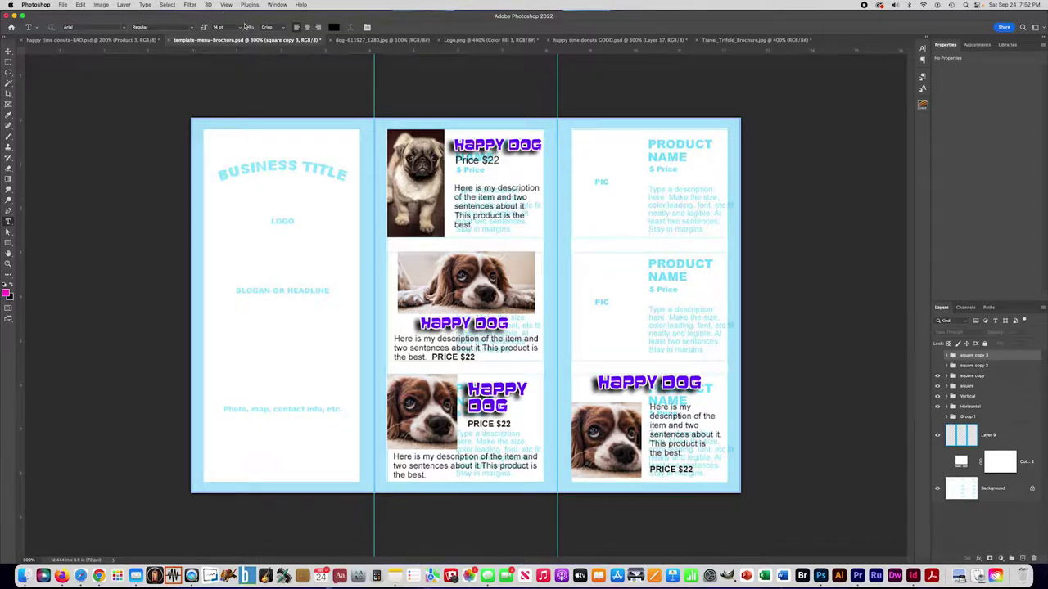
# Look through the open dog photo, logo, good and bad donut brochures and menu template to compare their designs
pyautogui.click(351, 41)
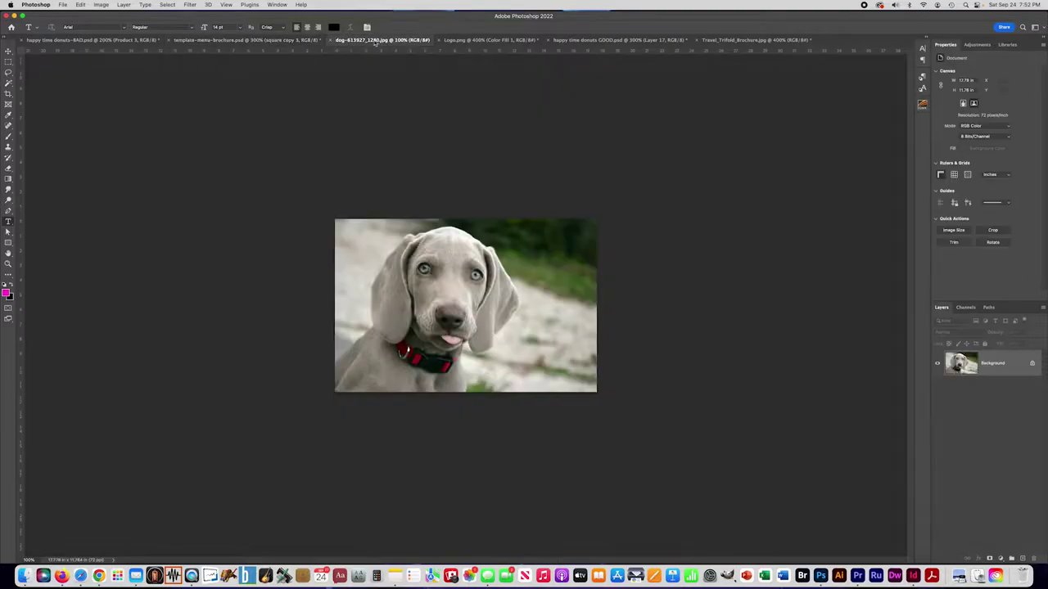
pyautogui.click(486, 40)
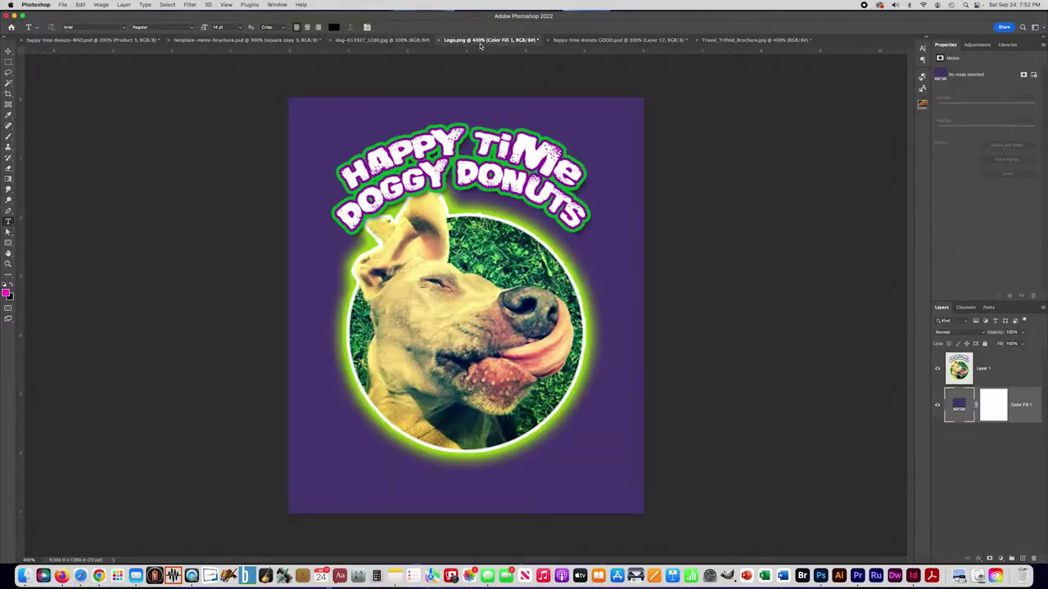
pyautogui.click(580, 39)
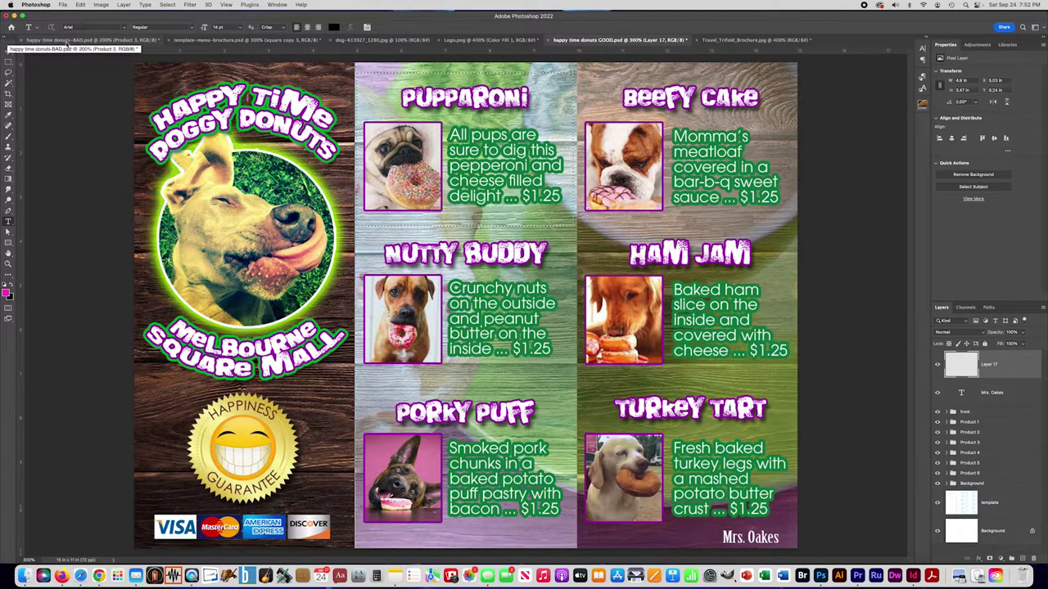
pyautogui.click(65, 40)
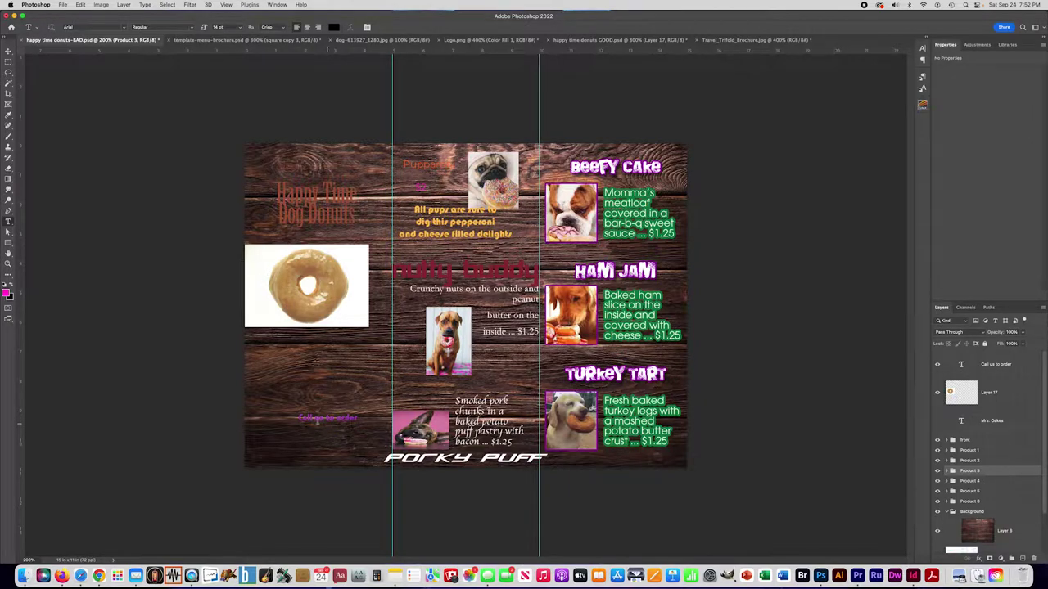
pyautogui.click(216, 39)
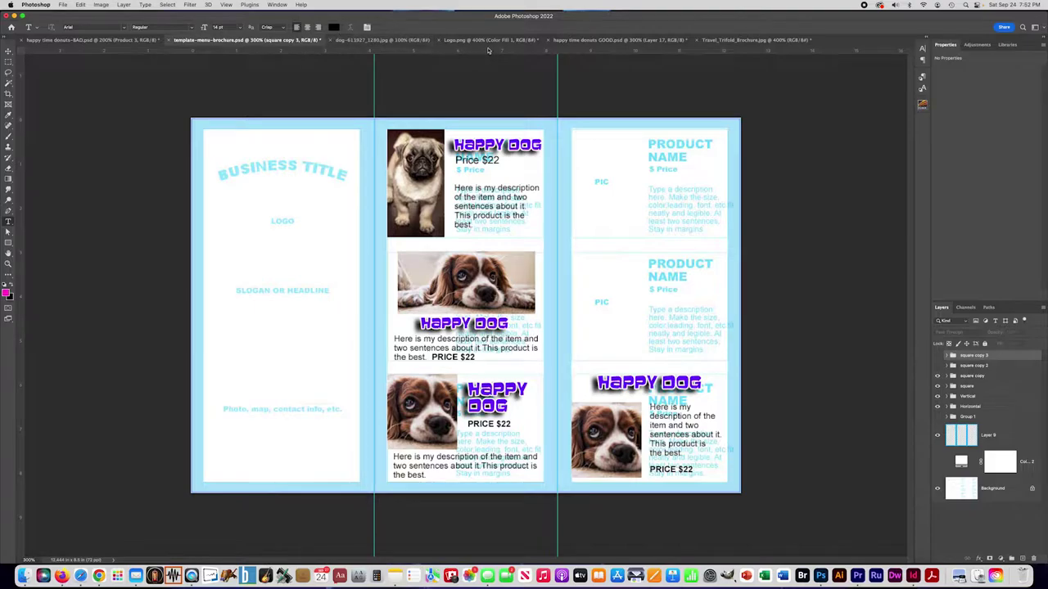
pyautogui.click(582, 41)
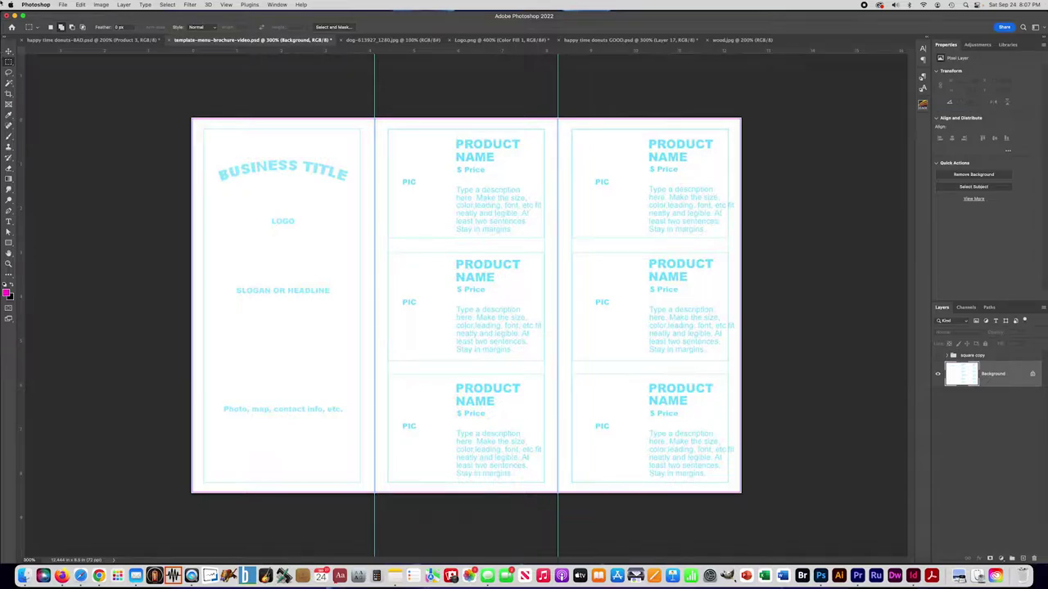
# Paste the whole wood.jpg texture into the menu brochure template above the background and close the wood image
pyautogui.click(64, 5)
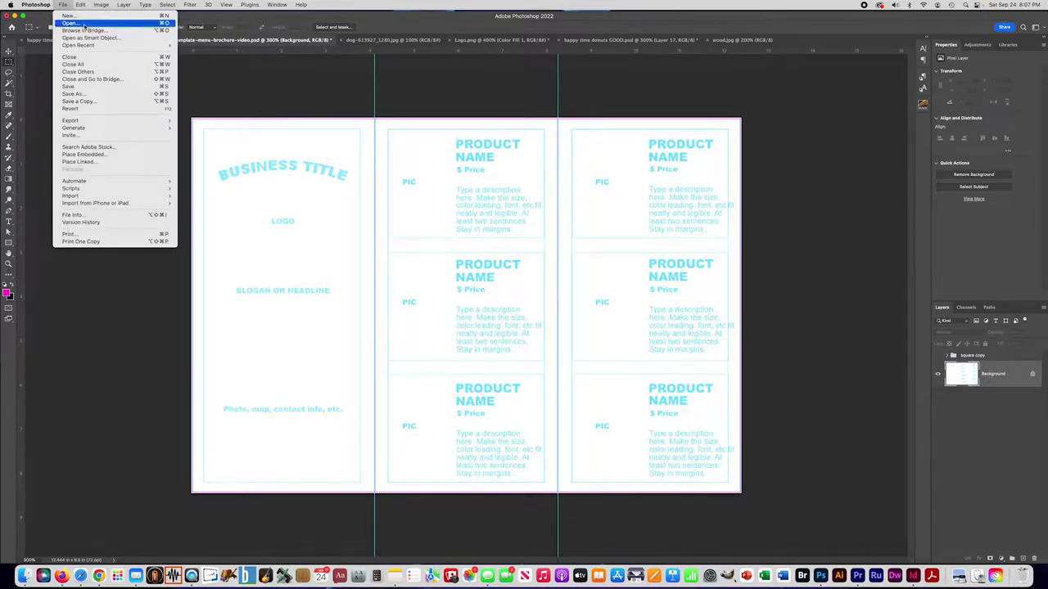
pyautogui.click(69, 24)
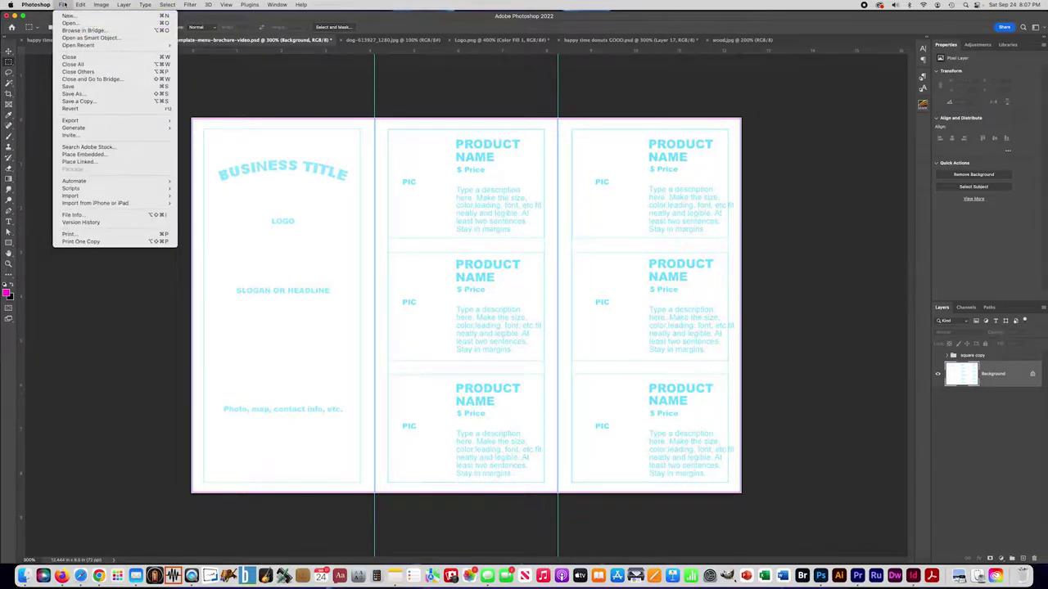
pyautogui.click(733, 39)
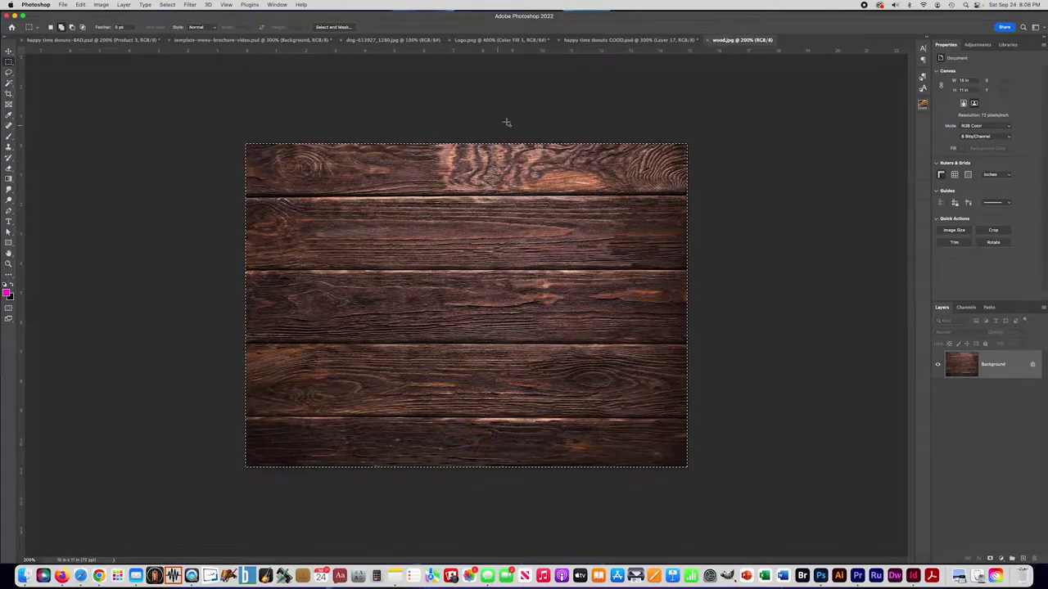
pyautogui.click(709, 41)
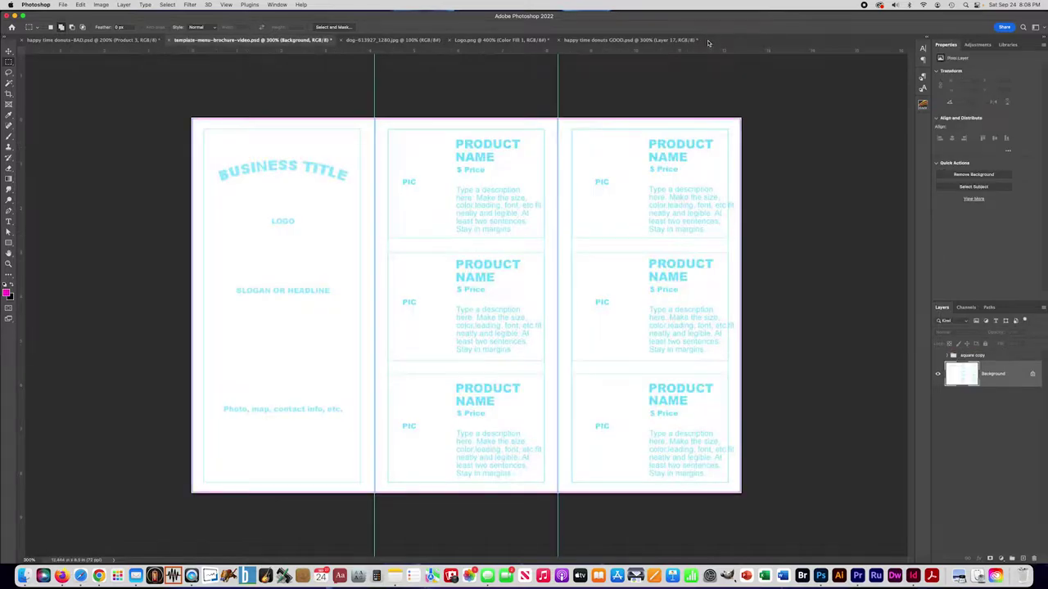
pyautogui.press('super+v')
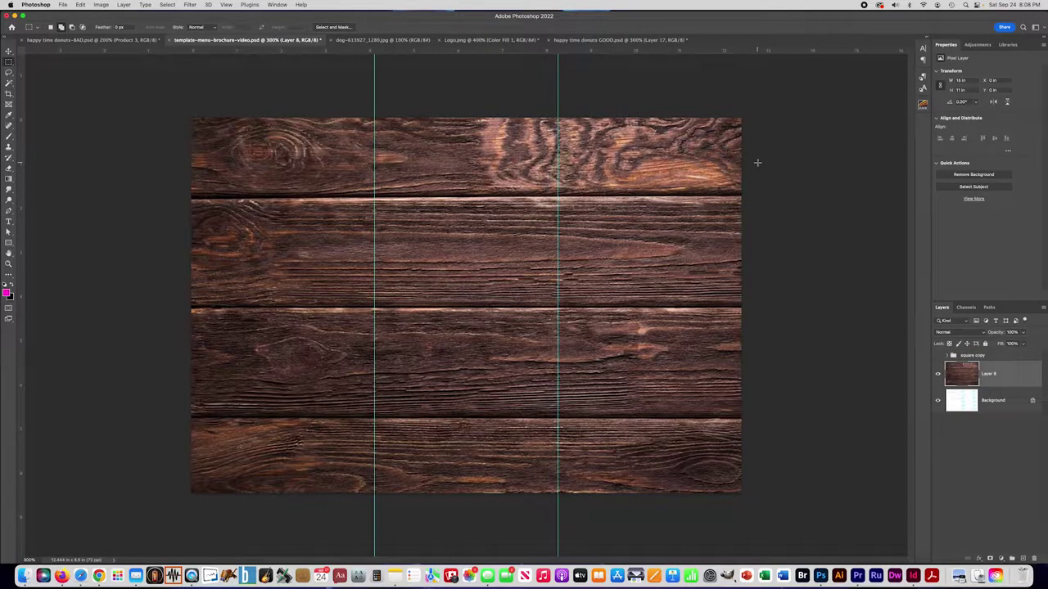
# Scale the pasted wood texture proportionally so it covers the whole three-panel brochure
pyautogui.press('super+t')
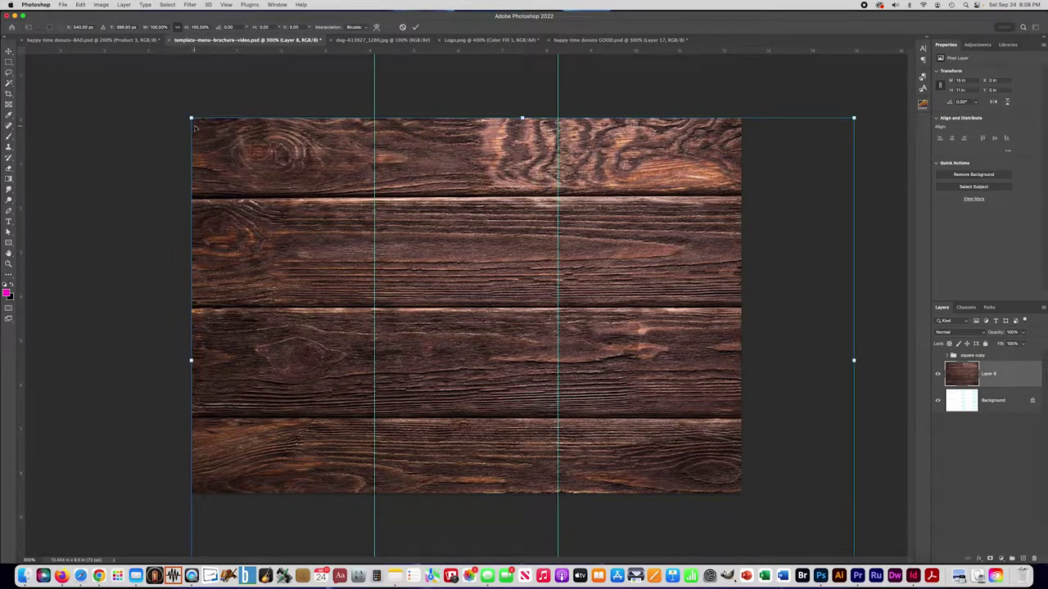
pyautogui.moveTo(191, 118)
pyautogui.mouseDown()
pyautogui.moveTo(328, 218)
pyautogui.moveTo(200, 131)
pyautogui.mouseUp()
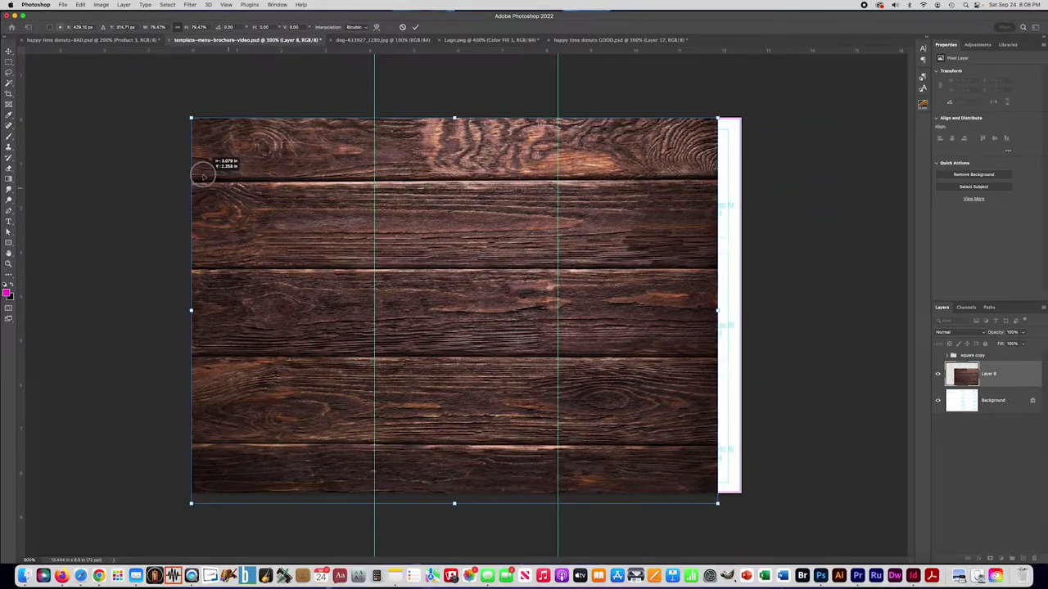
pyautogui.moveTo(720, 503); pyautogui.dragTo(755, 518)
pyautogui.press('Return')
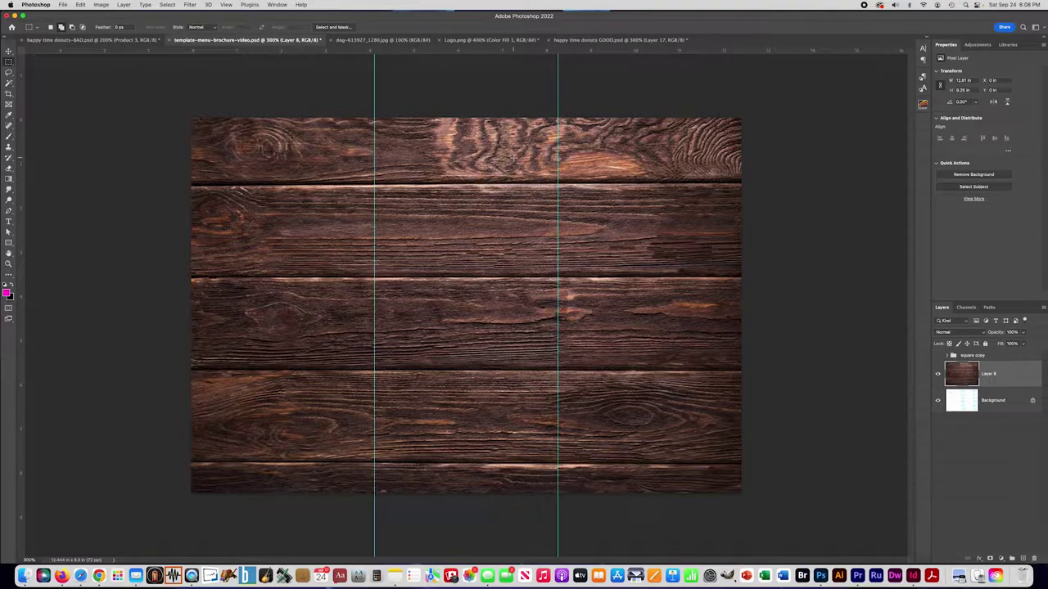
# Hide the wood texture layer to uncover the template guides and show the square copy example group
pyautogui.click(938, 375)
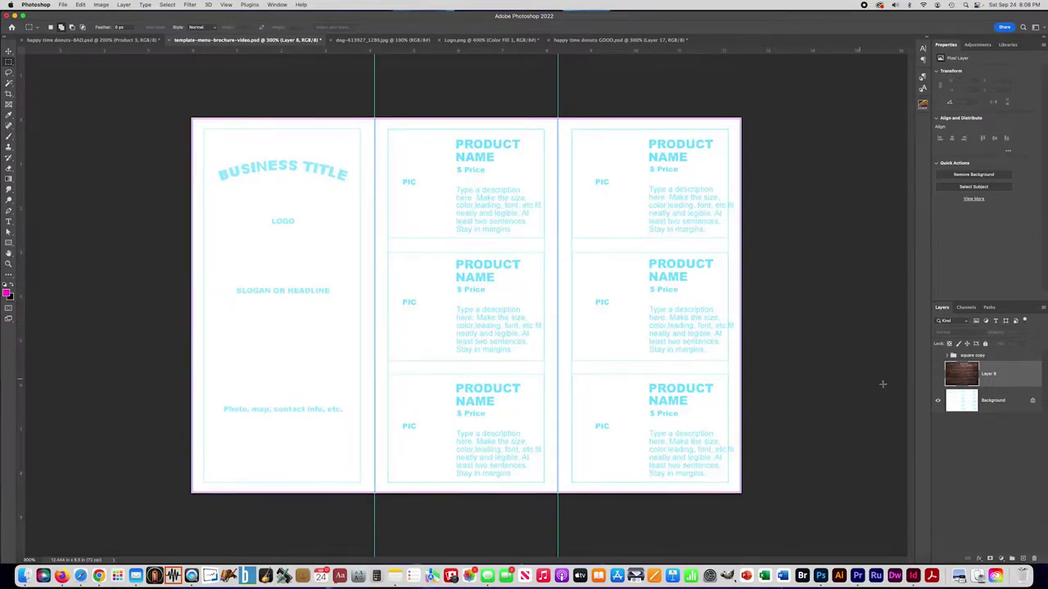
pyautogui.click(938, 377)
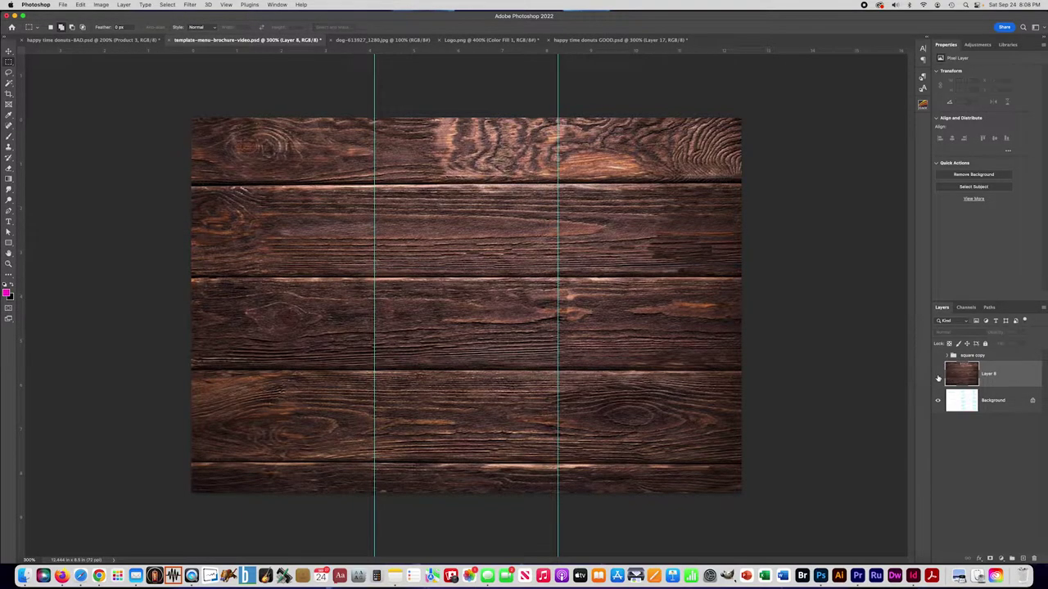
pyautogui.click(939, 377)
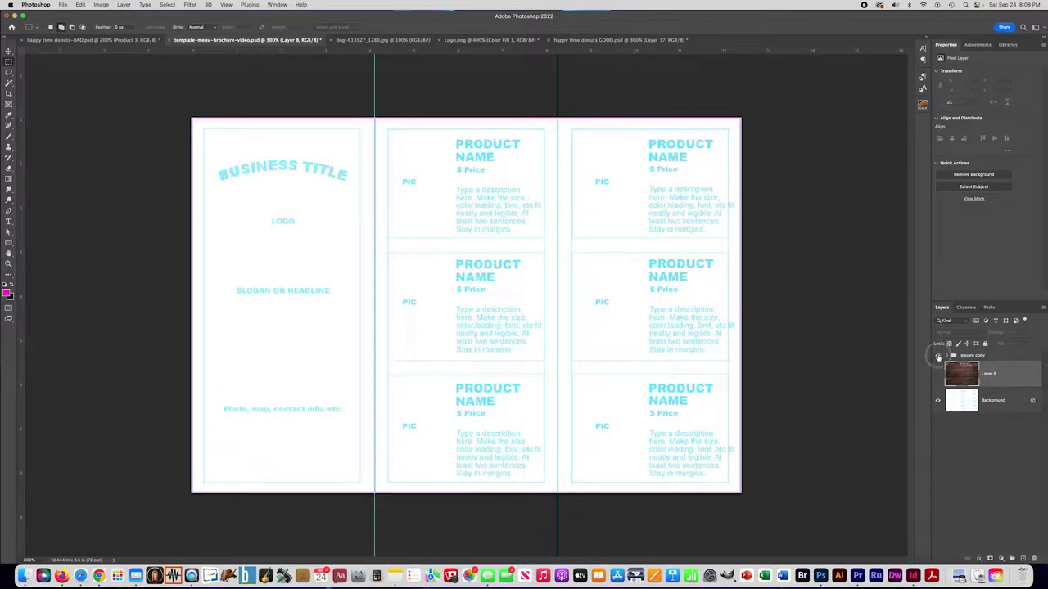
pyautogui.click(938, 357)
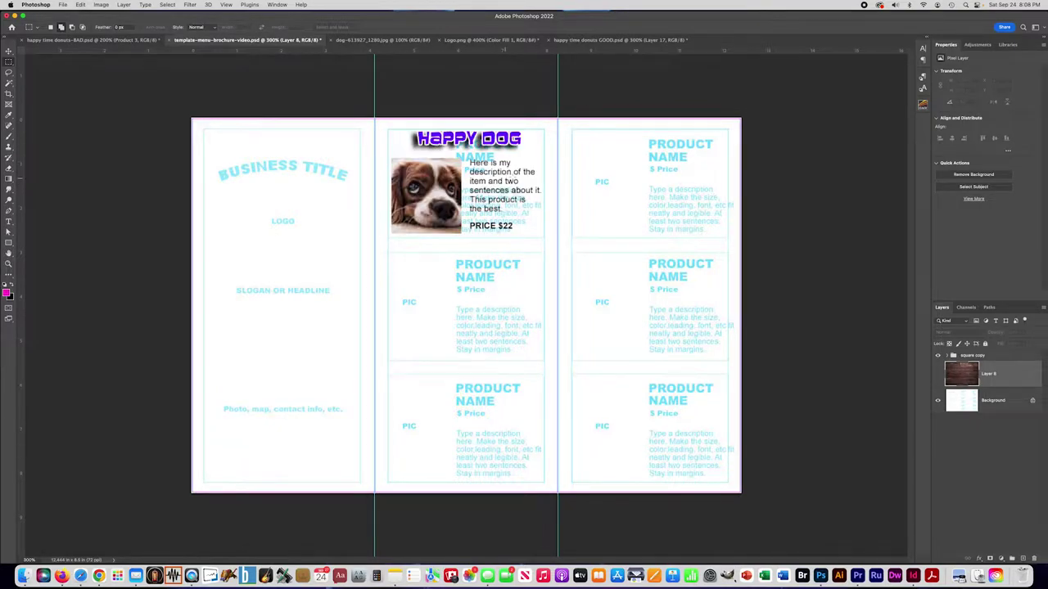
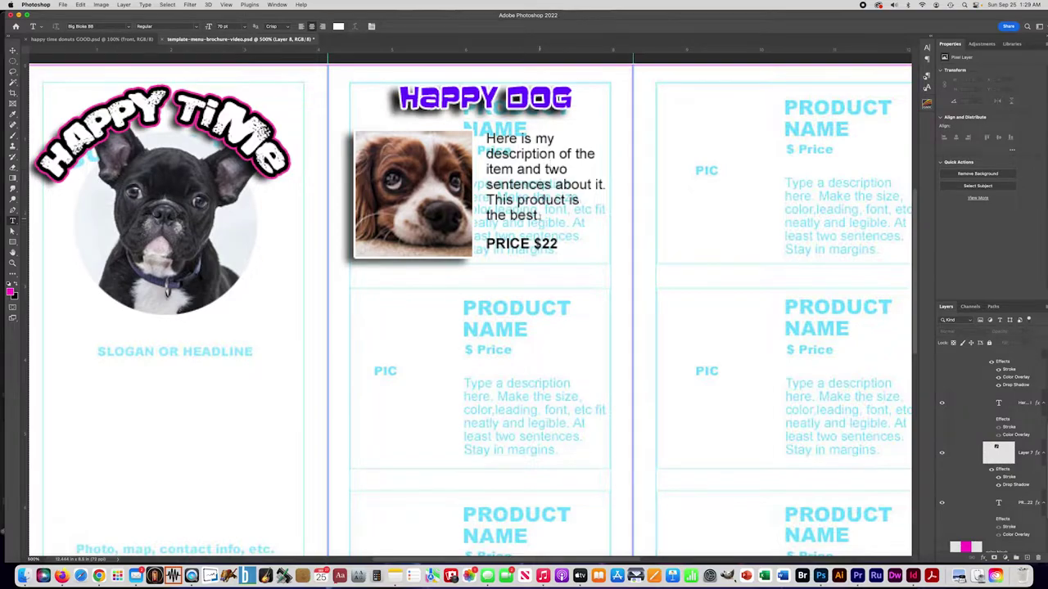
# Compare leading values of 20, 13 and 10 pt on the Happy Dog description text and settle on 15 pt
pyautogui.moveTo(541, 214); pyautogui.dragTo(475, 133)
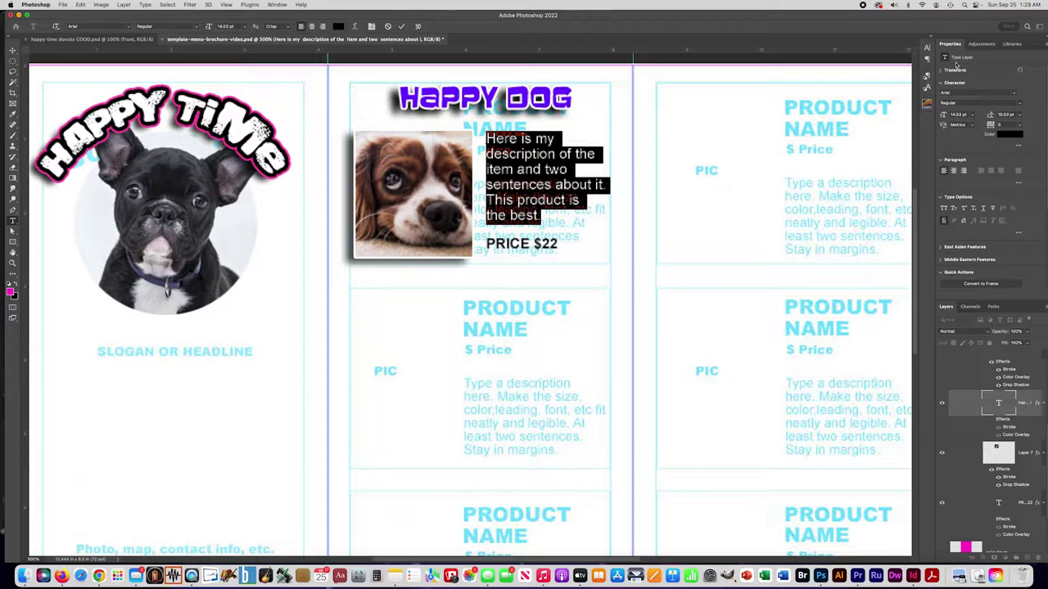
pyautogui.click(278, 5)
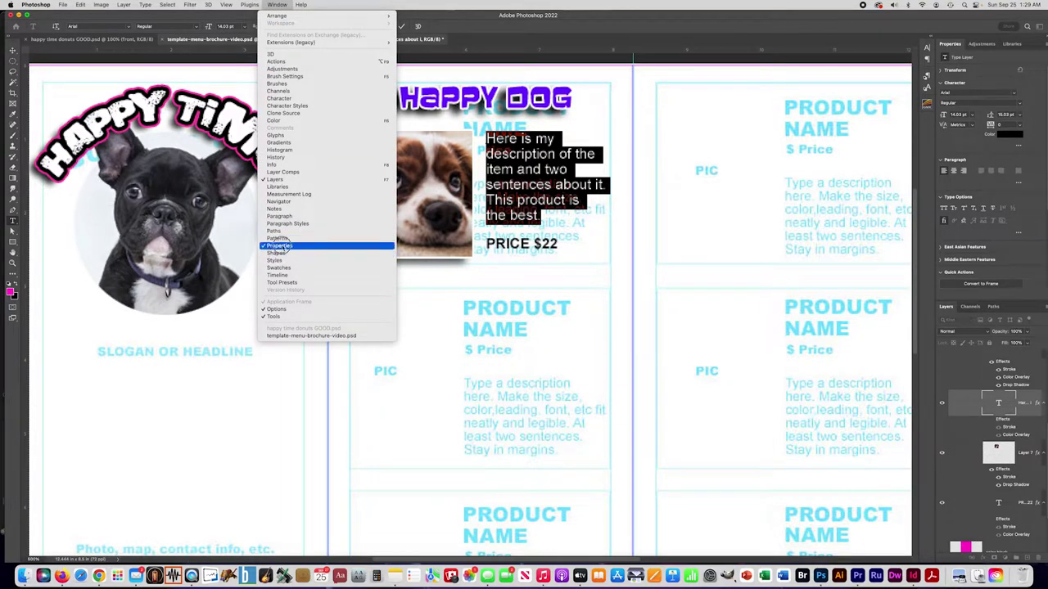
pyautogui.click(278, 5)
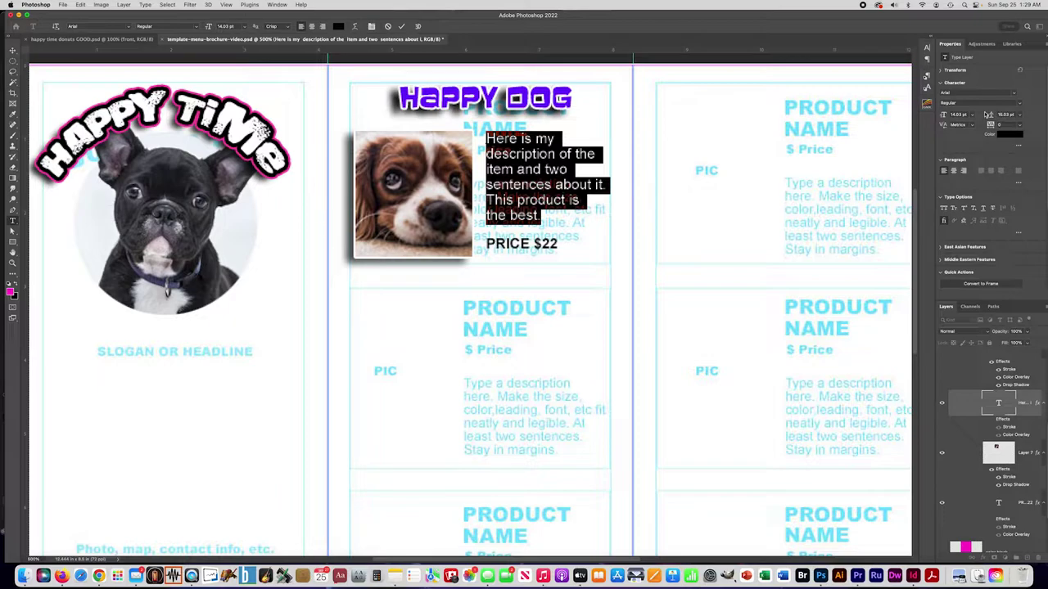
pyautogui.click(1004, 114)
pyautogui.write('20')
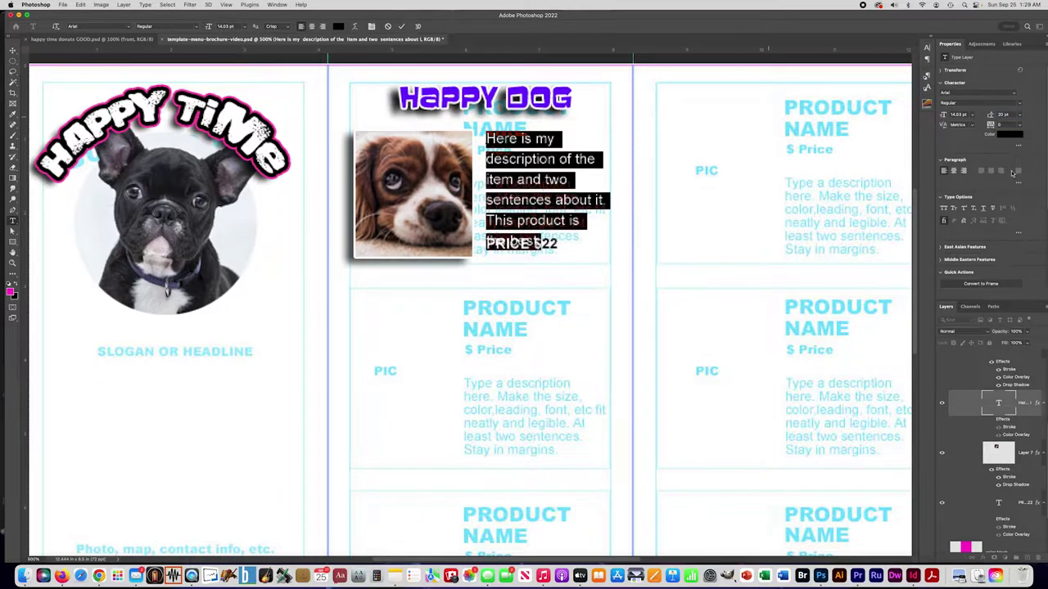
pyautogui.click(1005, 115)
pyautogui.write('13')
pyautogui.press('Return')
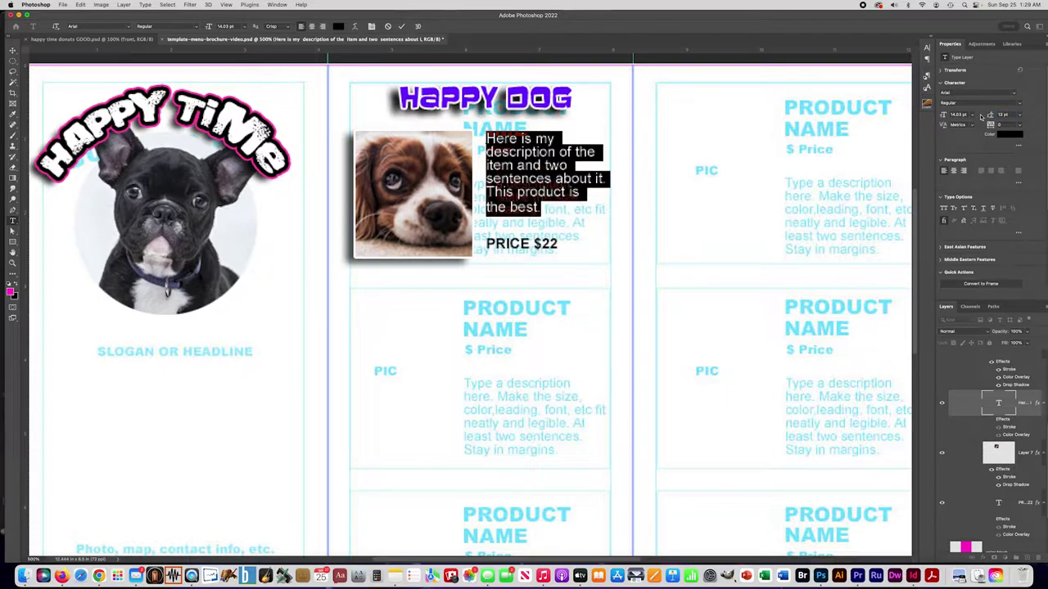
pyautogui.click(1004, 116)
pyautogui.write('10')
pyautogui.press('Return')
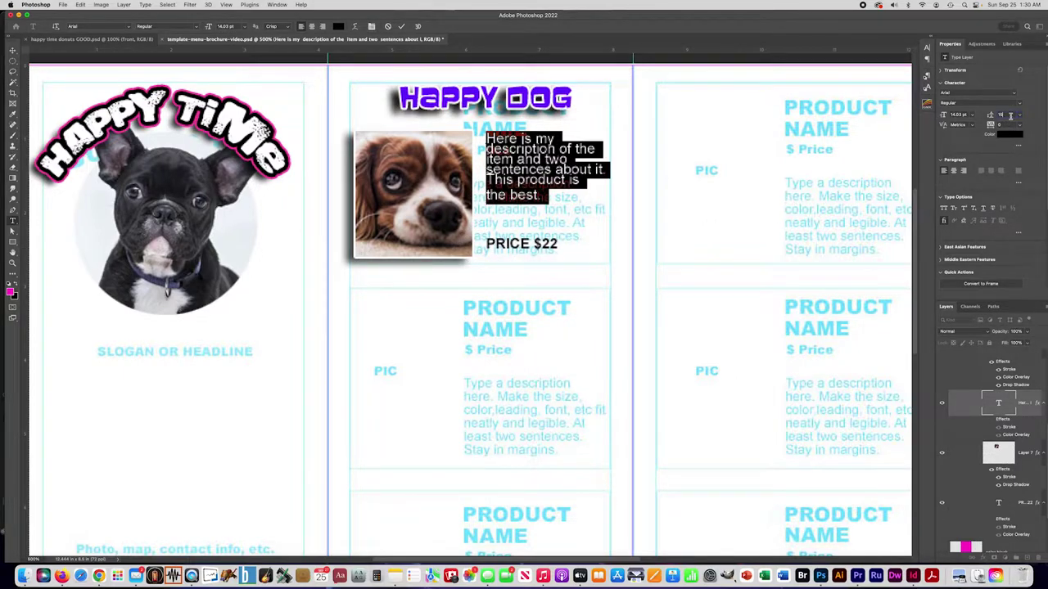
pyautogui.scroll(2, 1010, 115)
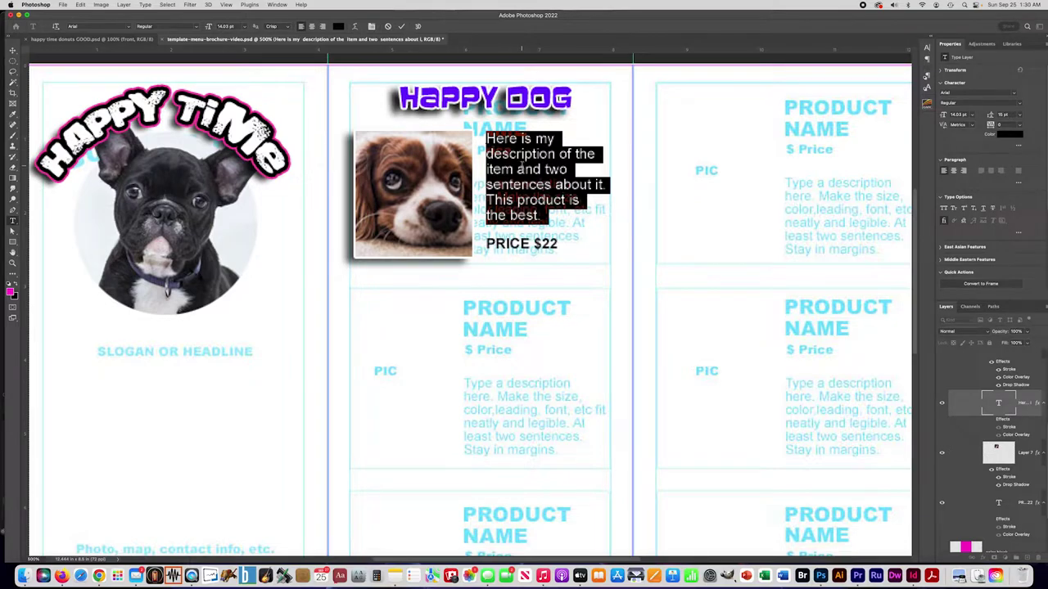
pyautogui.click(13, 61)
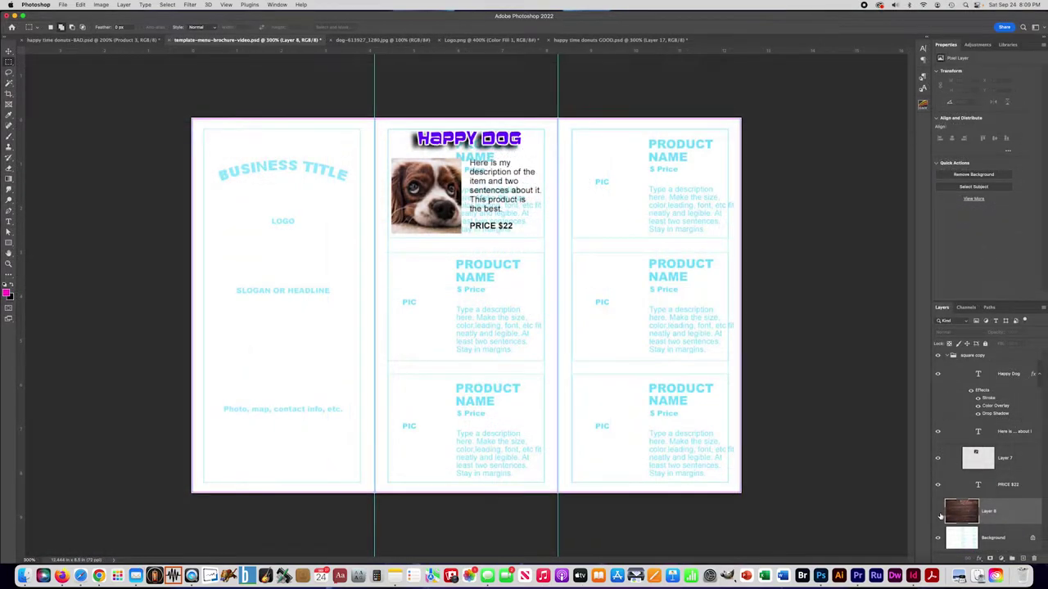
# Show the wood texture layer and toggle the Happy Dog title's layer effects to compare its legibility with and without them
pyautogui.click(938, 513)
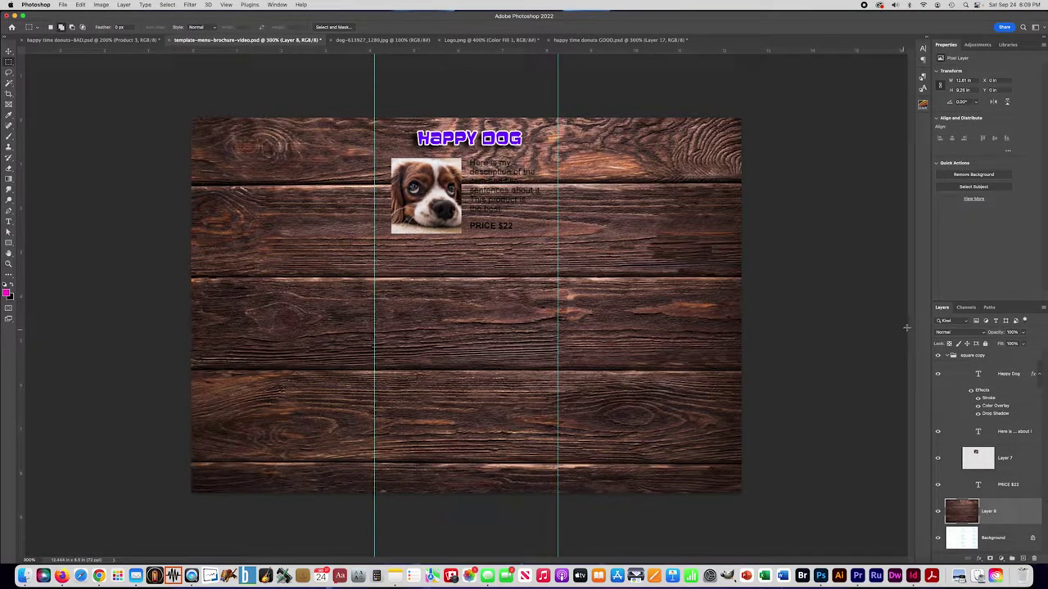
pyautogui.click(971, 391)
pyautogui.click(971, 391)
pyautogui.click(971, 391)
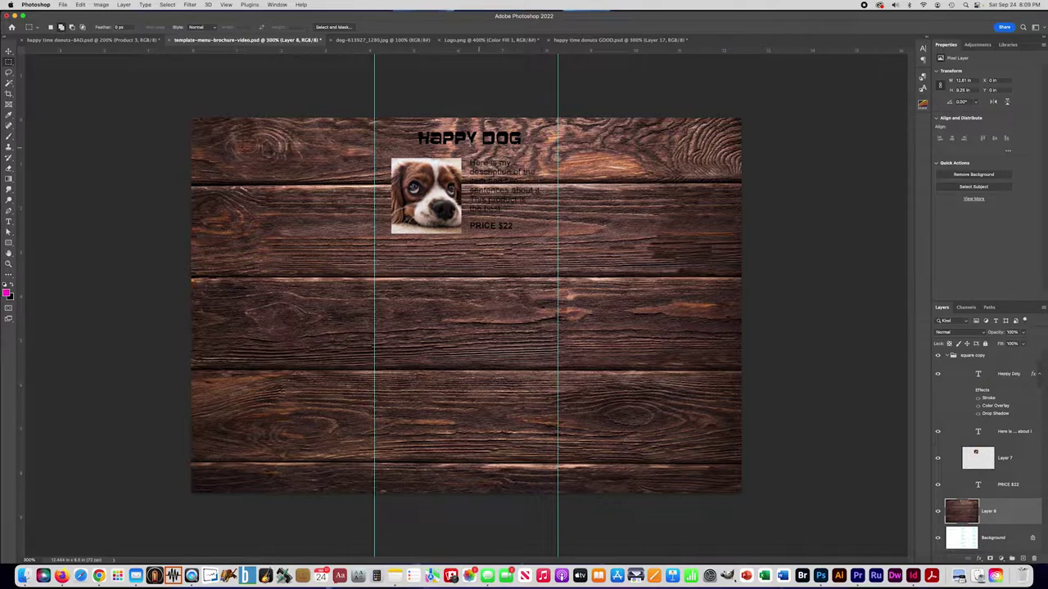
pyautogui.click(978, 392)
pyautogui.click(972, 392)
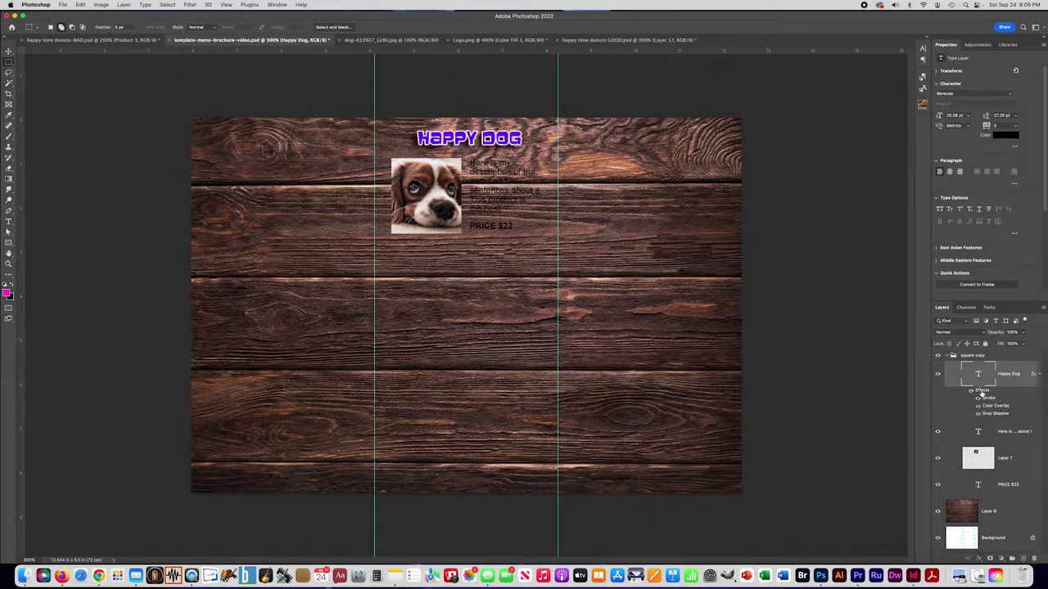
# Toggle the Stroke, Color Overlay and Drop Shadow styles of the Happy Dog title one by one to examine what each contributes
pyautogui.doubleClick(980, 392)
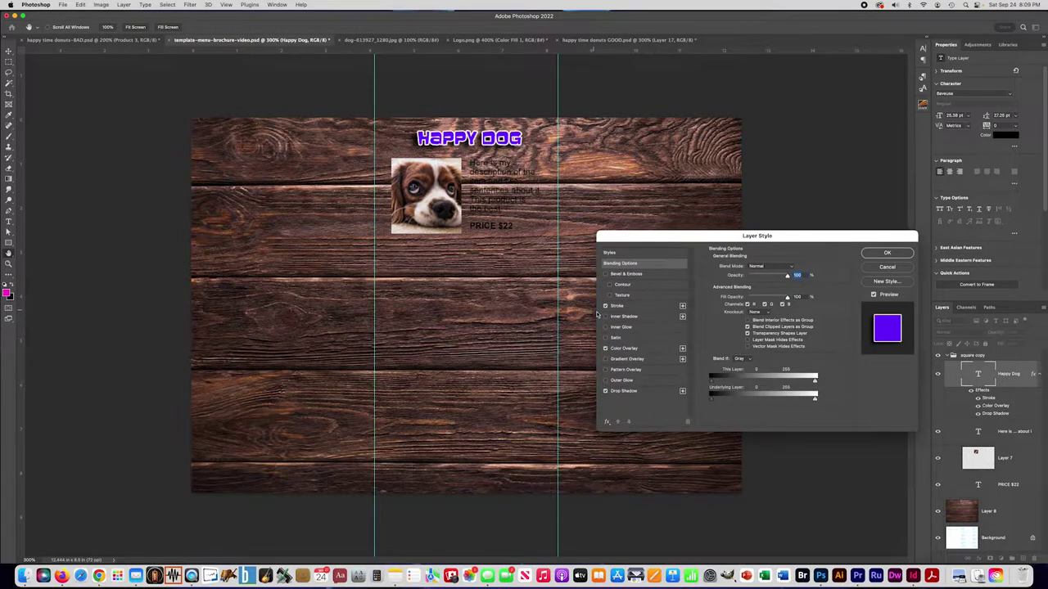
pyautogui.click(625, 309)
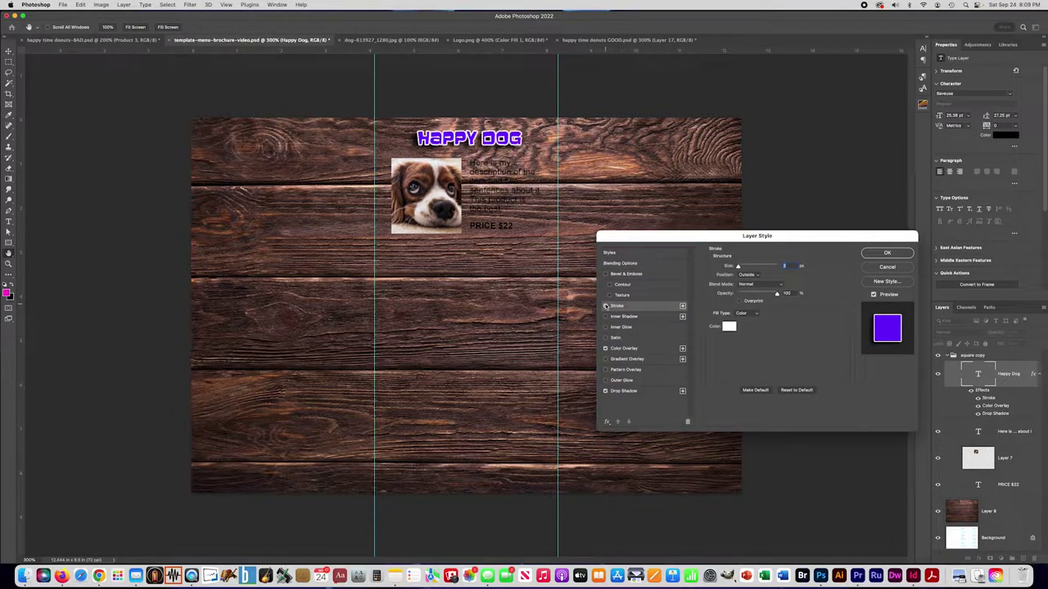
pyautogui.click(606, 307)
pyautogui.click(605, 306)
pyautogui.click(606, 306)
pyautogui.click(606, 306)
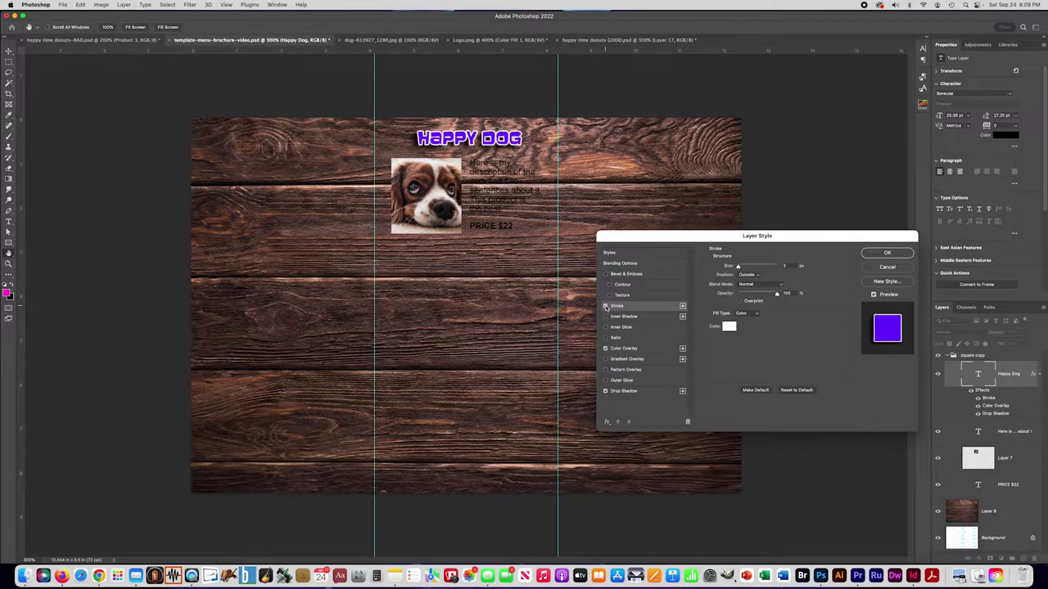
pyautogui.click(606, 349)
pyautogui.click(606, 348)
pyautogui.click(606, 349)
pyautogui.click(606, 349)
pyautogui.click(606, 392)
pyautogui.click(606, 392)
pyautogui.click(606, 392)
pyautogui.click(606, 391)
pyautogui.click(605, 392)
pyautogui.click(876, 254)
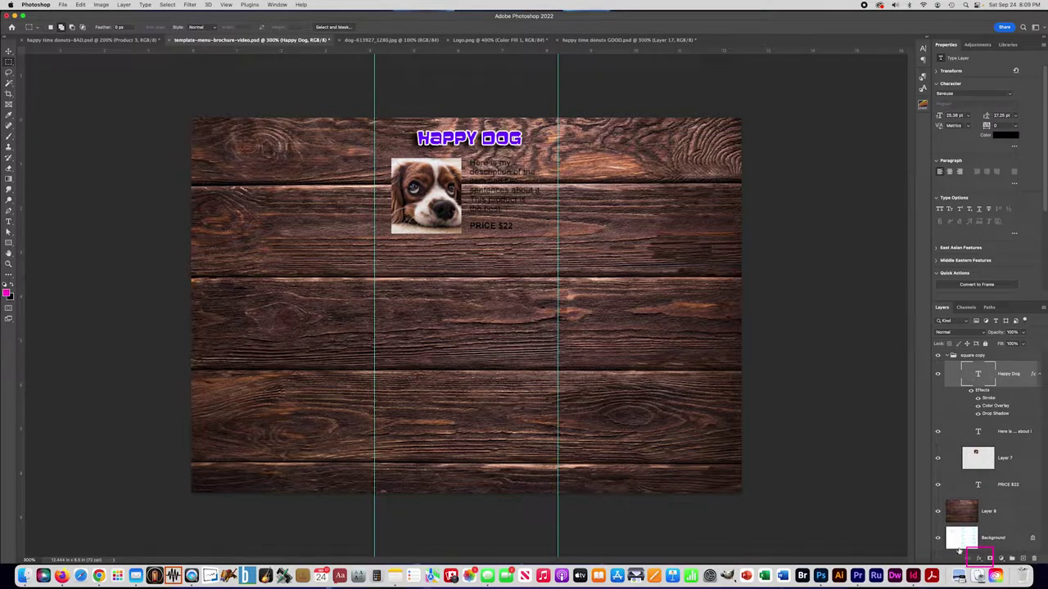
pyautogui.click(124, 5)
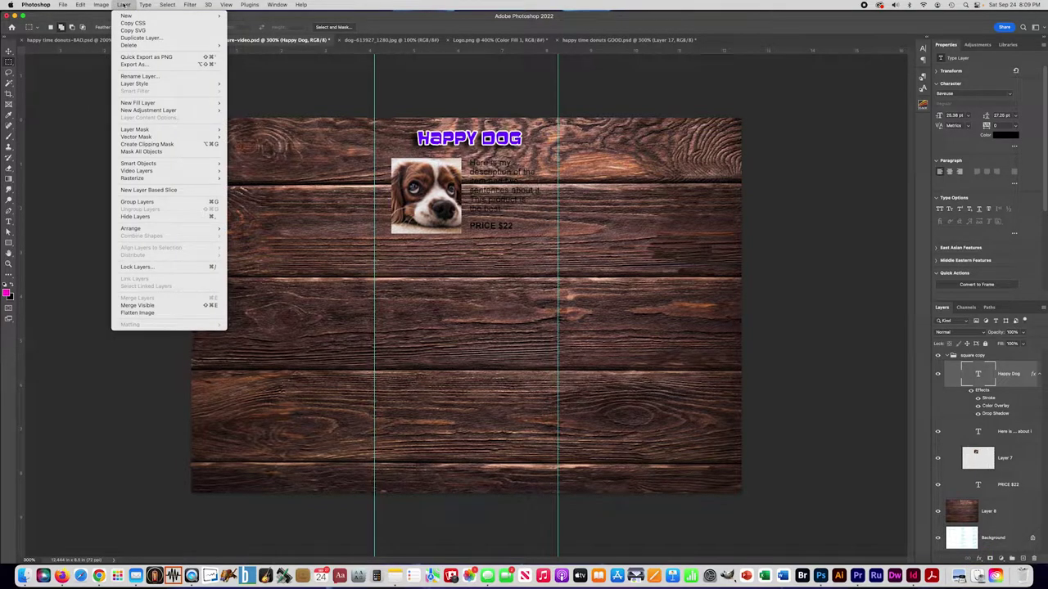
pyautogui.moveTo(136, 85)
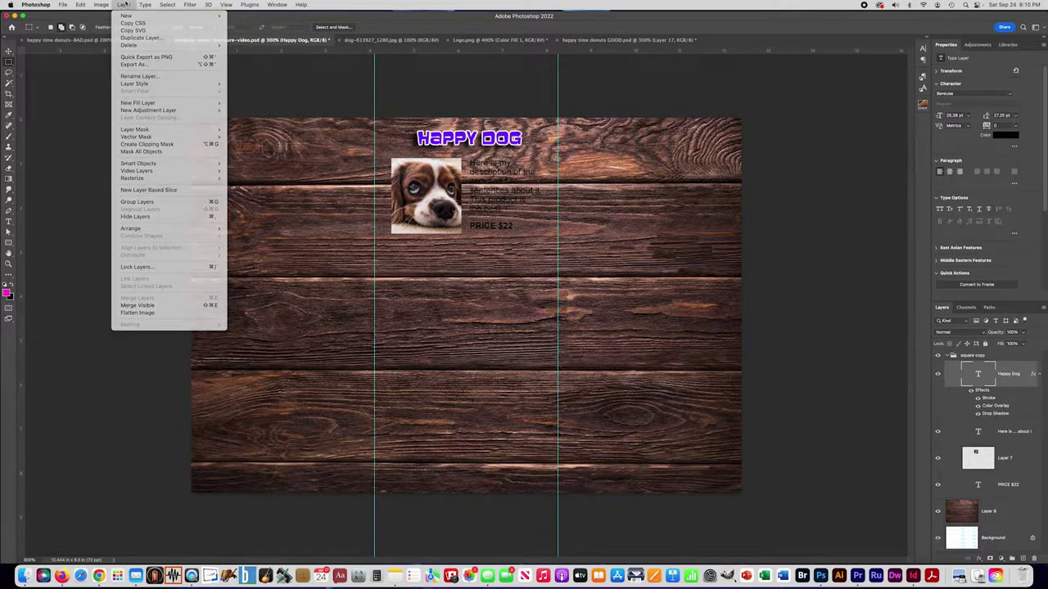
pyautogui.click(125, 4)
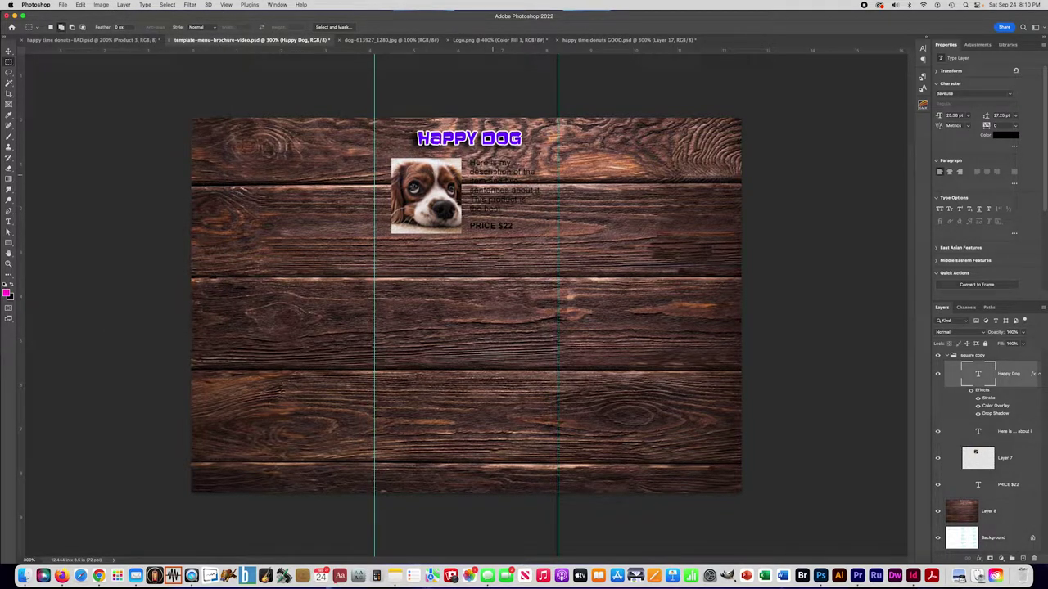
# Add a Stroke style to the Happy Dog description text, trying red ff0000 and settling on black 000000
pyautogui.click(981, 428)
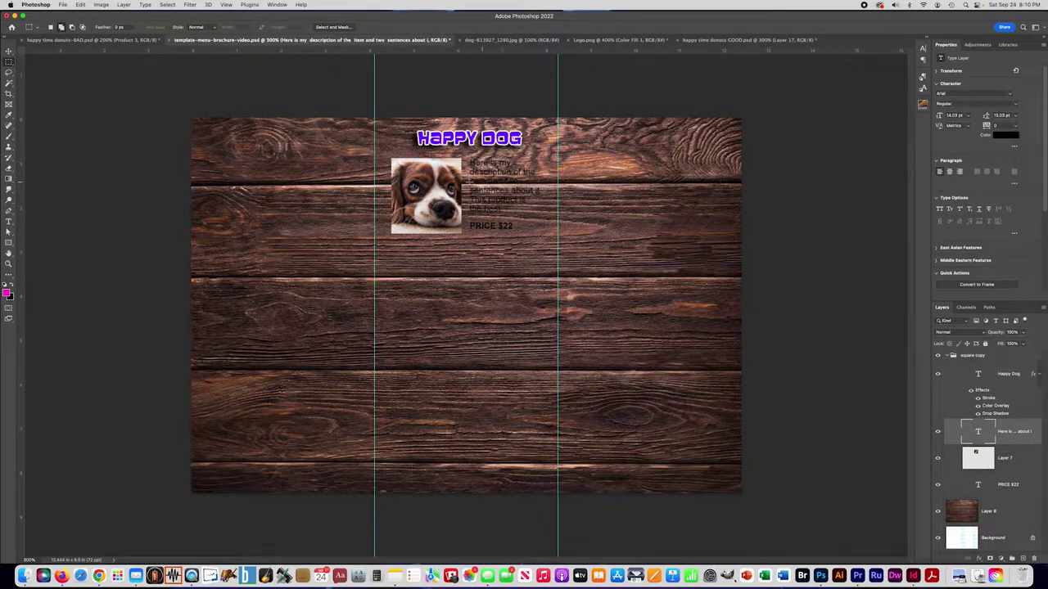
pyautogui.click(123, 5)
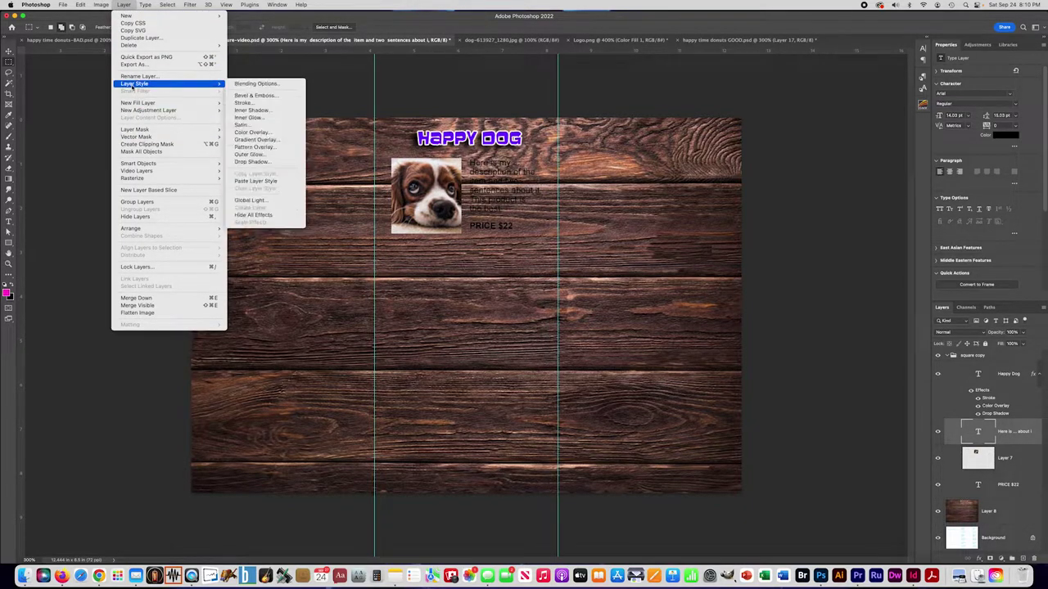
pyautogui.click(255, 103)
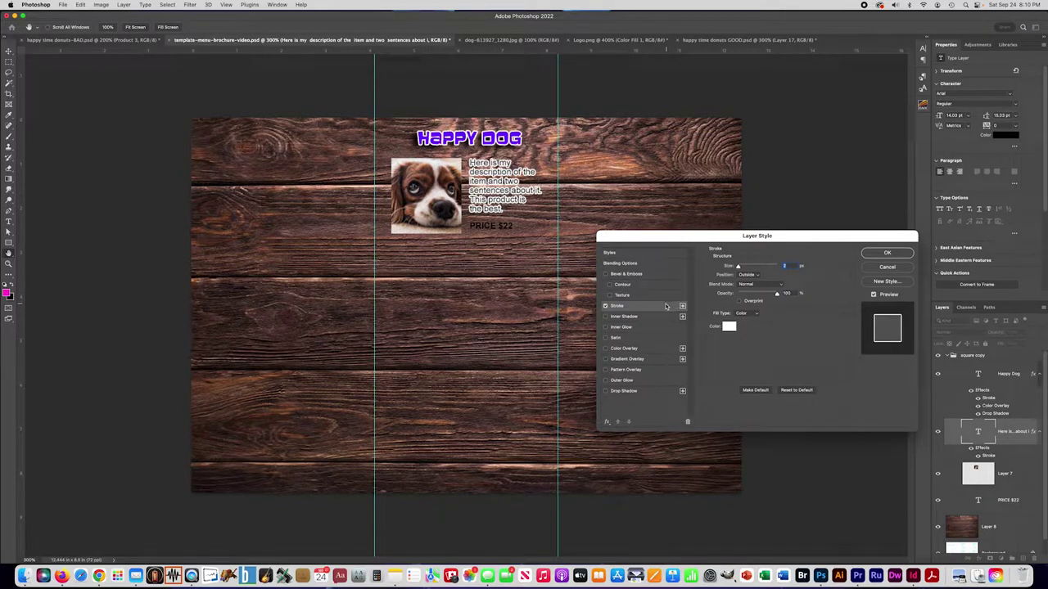
pyautogui.click(730, 327)
pyautogui.write('ff0000')
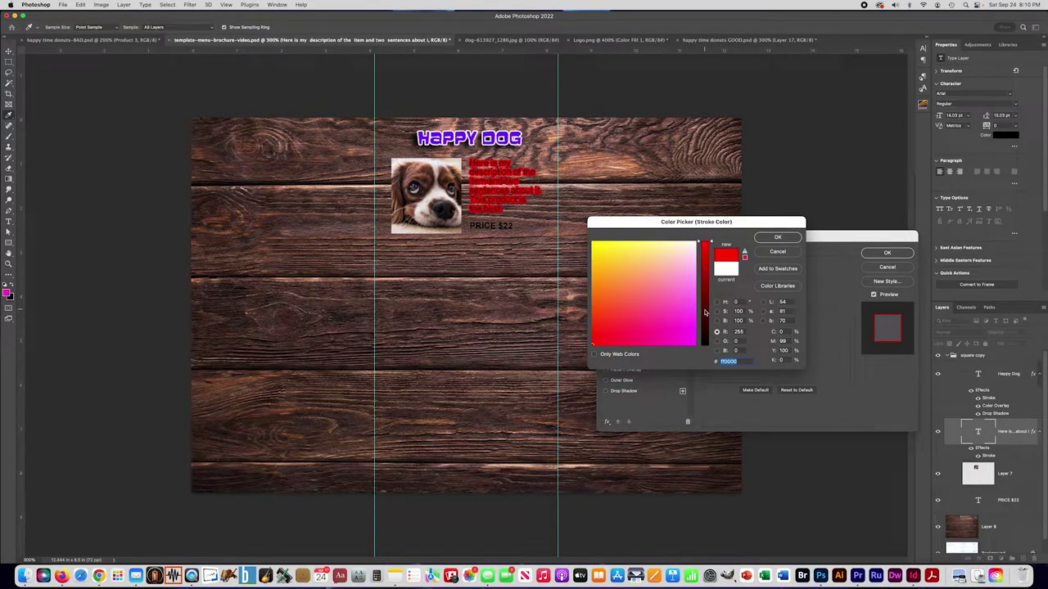
pyautogui.write('000000')
pyautogui.click(777, 237)
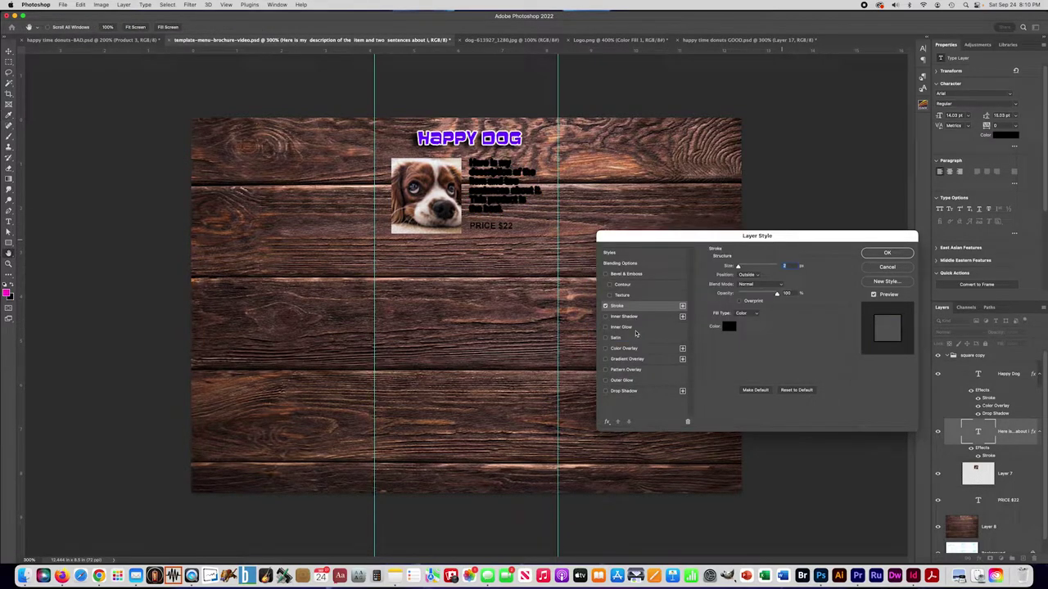
# Add a light green 6cff76 Color Overlay to the Happy Dog description text and apply the layer style
pyautogui.click(606, 348)
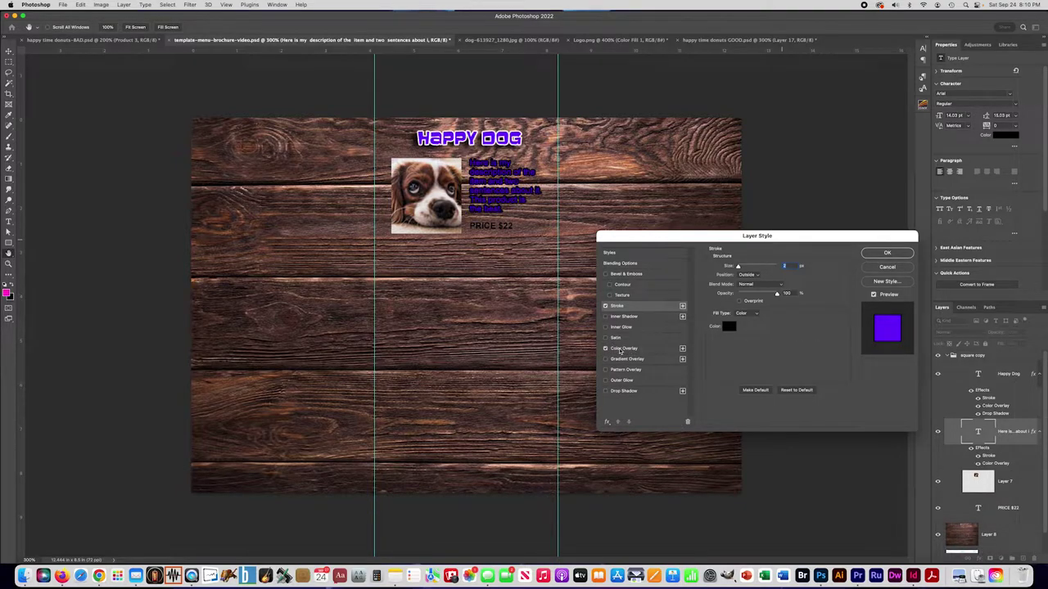
pyautogui.click(621, 349)
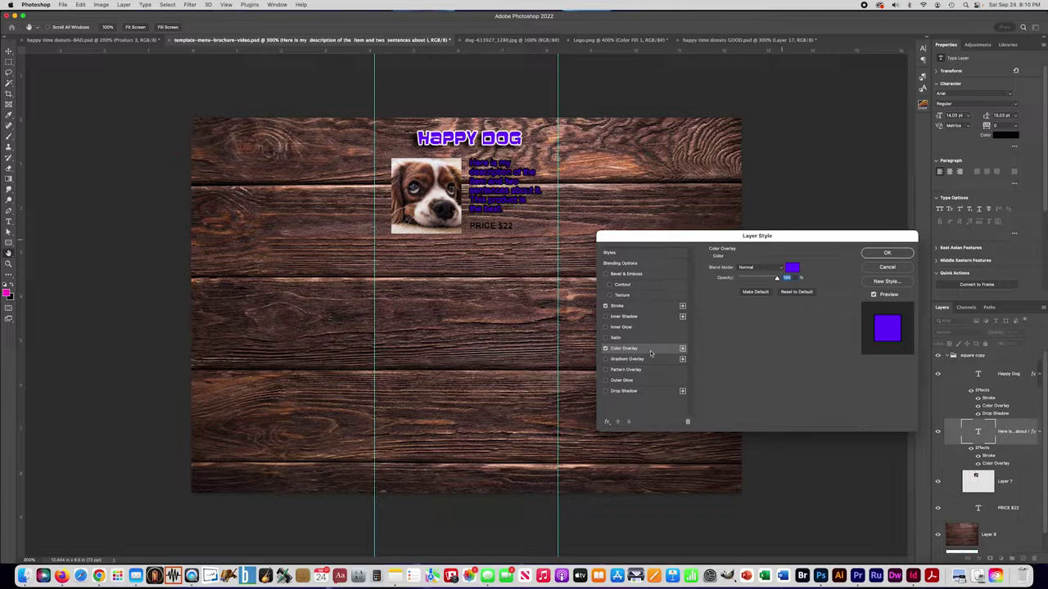
pyautogui.click(792, 268)
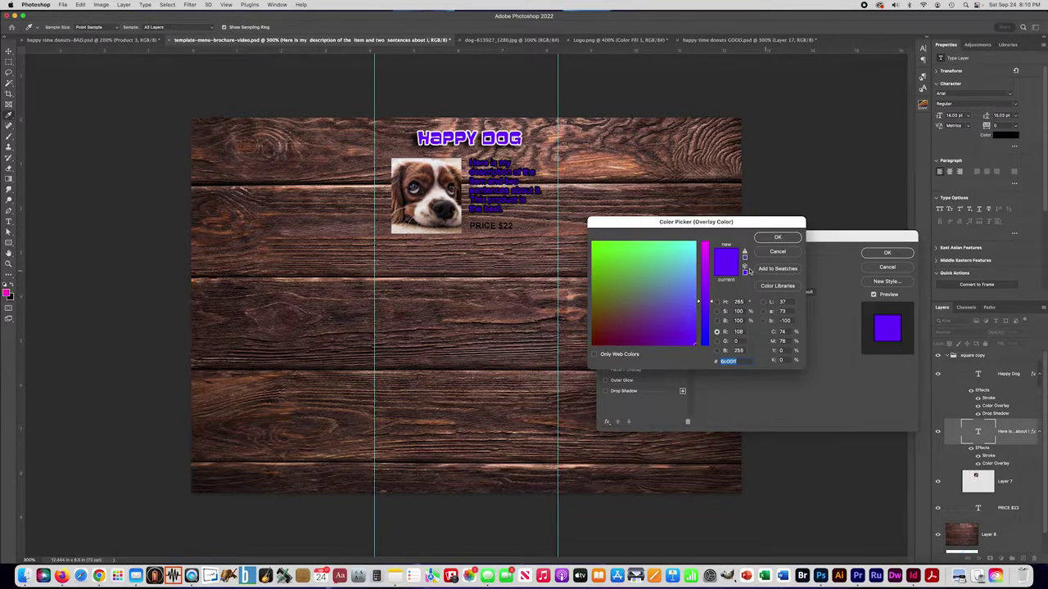
pyautogui.moveTo(685, 253); pyautogui.dragTo(686, 240)
pyautogui.moveTo(635, 248)
pyautogui.mouseDown()
pyautogui.moveTo(625, 240)
pyautogui.moveTo(639, 241)
pyautogui.mouseUp()
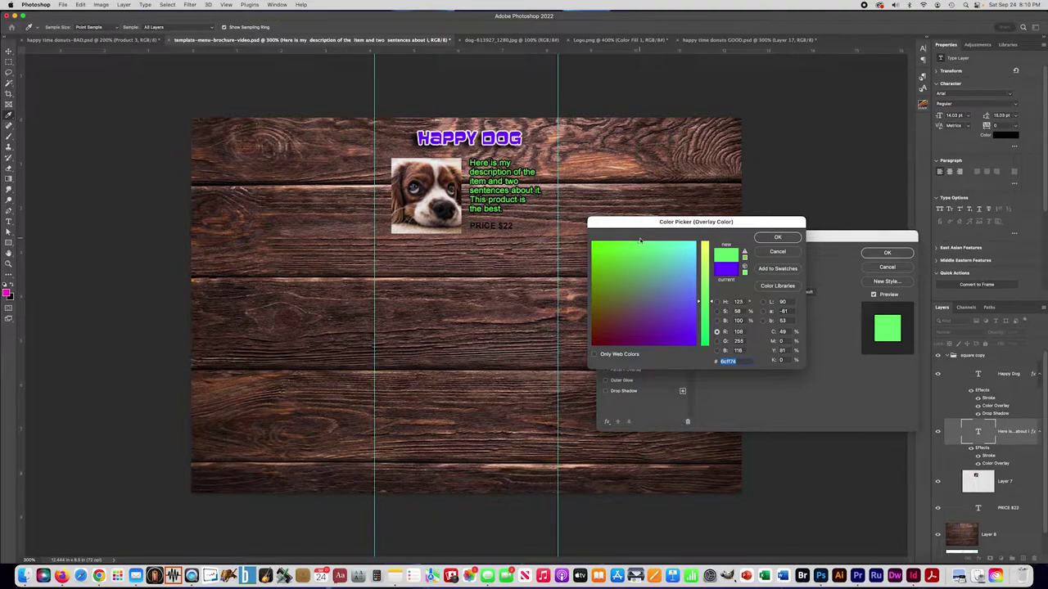
pyautogui.click(778, 238)
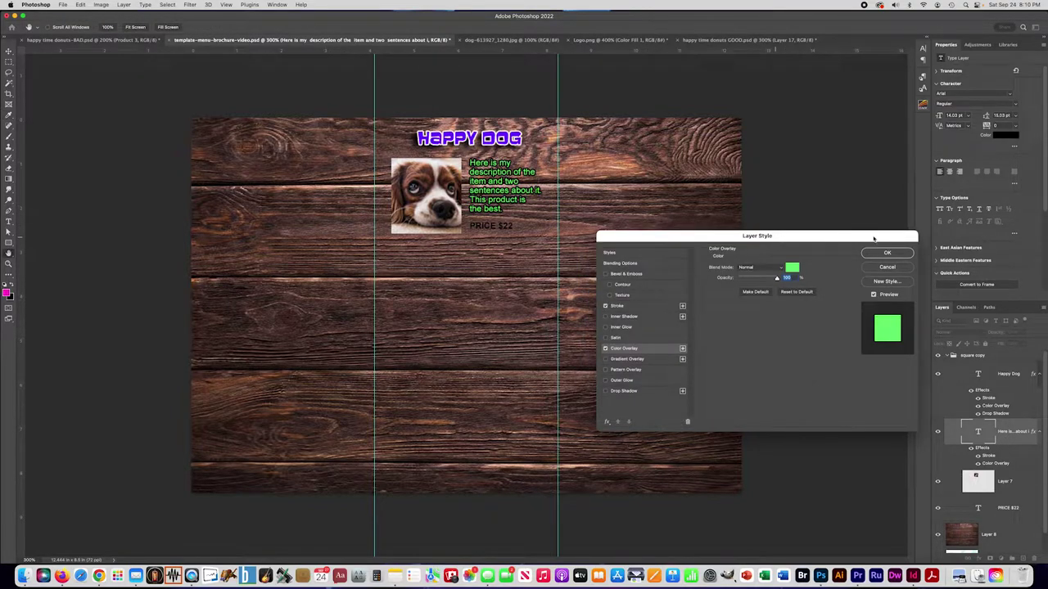
pyautogui.click(879, 256)
# Add a black Stroke style to the PRICE $22 text layer
pyautogui.click(1009, 509)
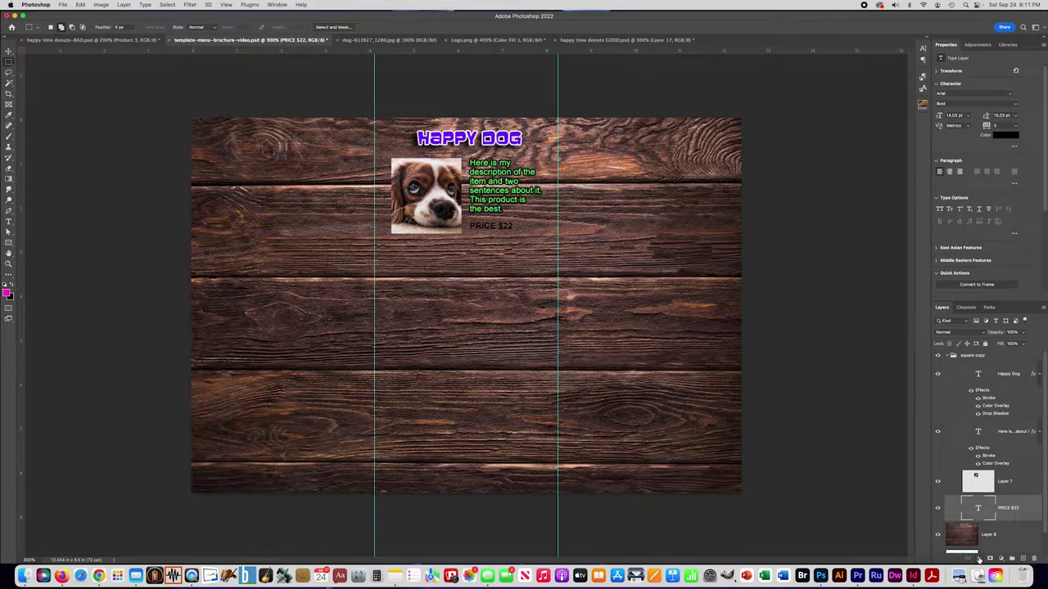
pyautogui.click(979, 560)
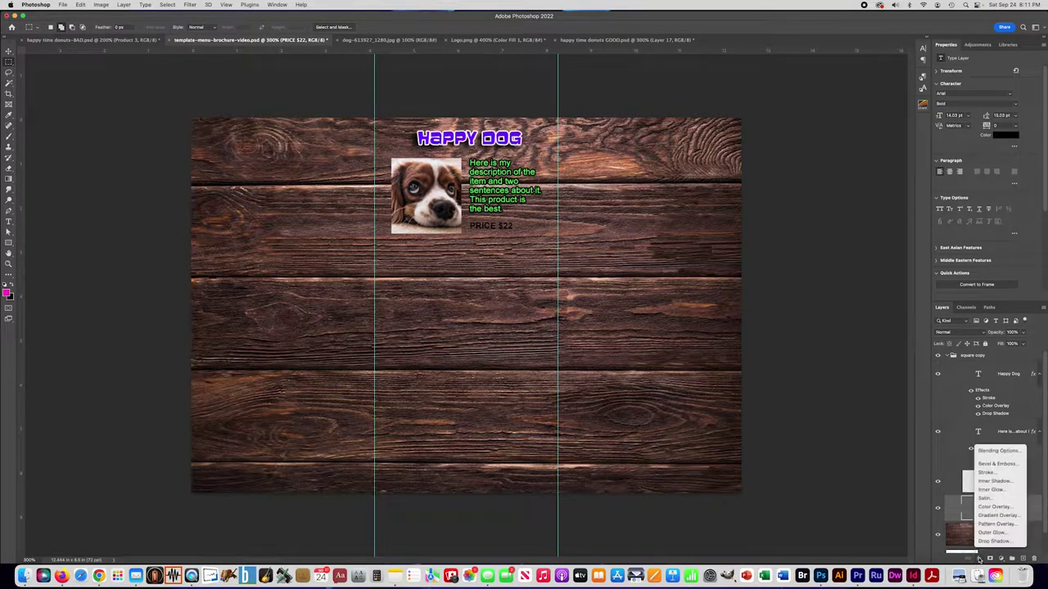
pyautogui.click(988, 472)
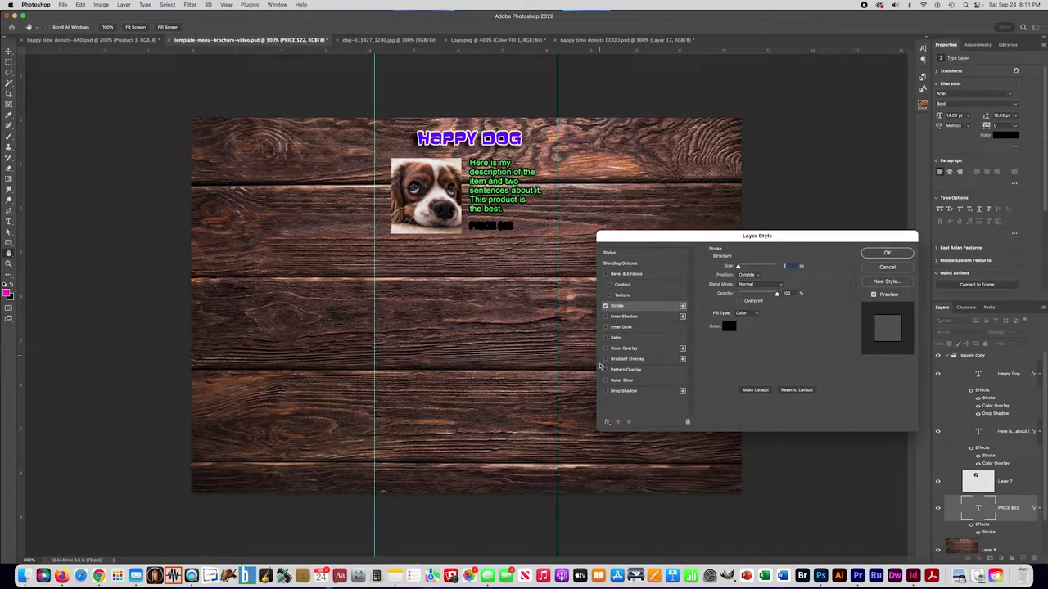
# Add a Color Overlay to the PRICE $22 text, trying yellow and settling on light blue, and apply the layer style
pyautogui.click(606, 349)
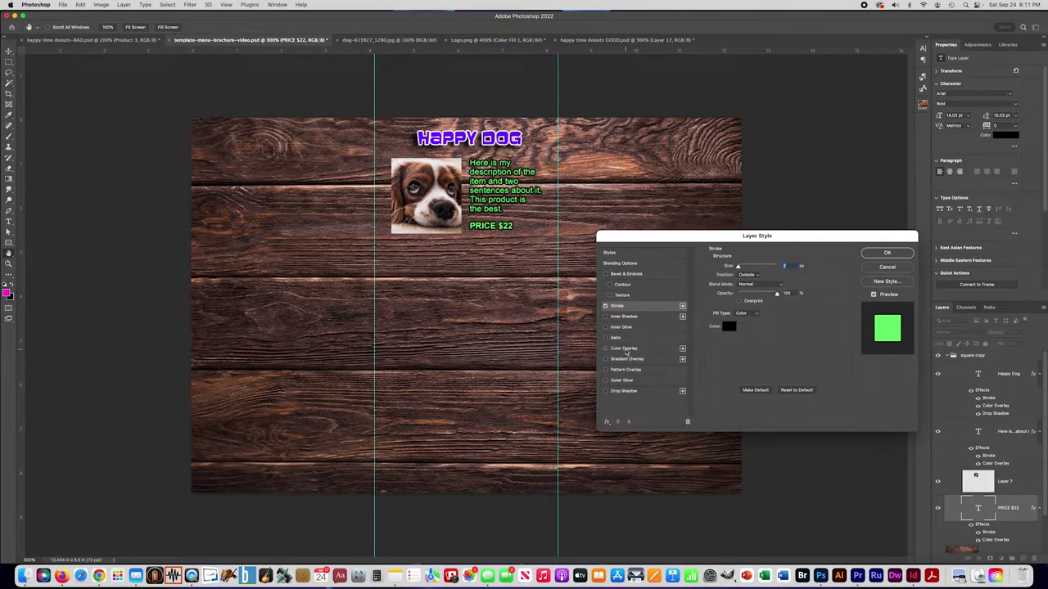
pyautogui.click(626, 352)
pyautogui.click(791, 261)
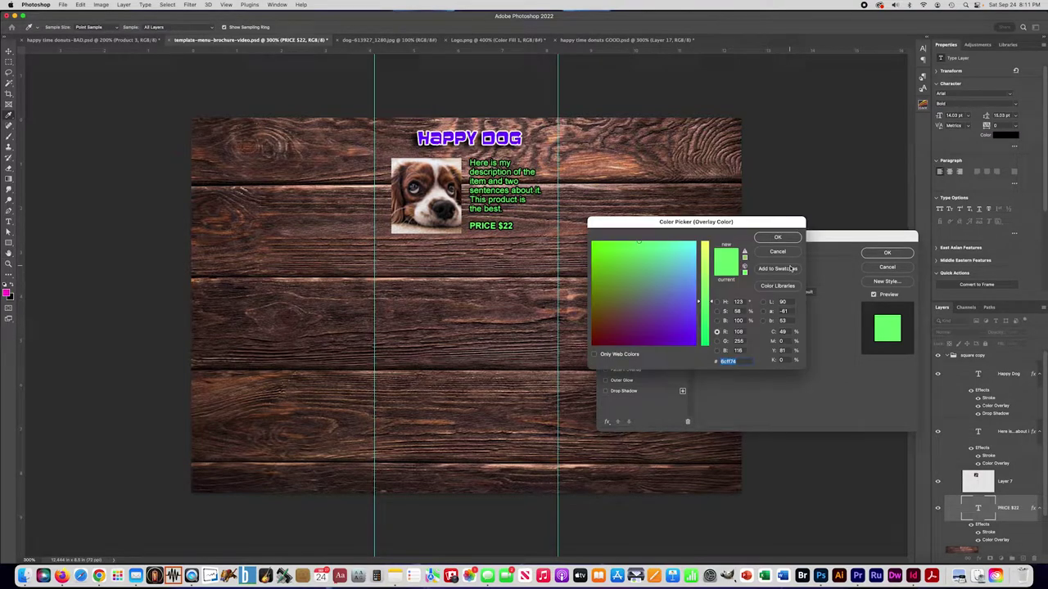
pyautogui.click(706, 247)
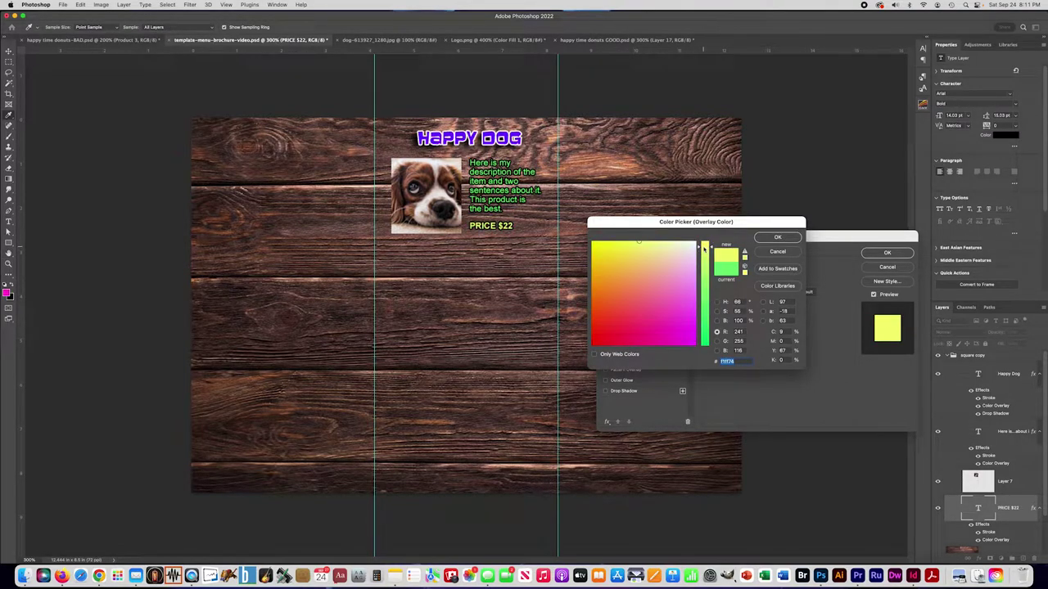
pyautogui.click(705, 277)
pyautogui.click(778, 238)
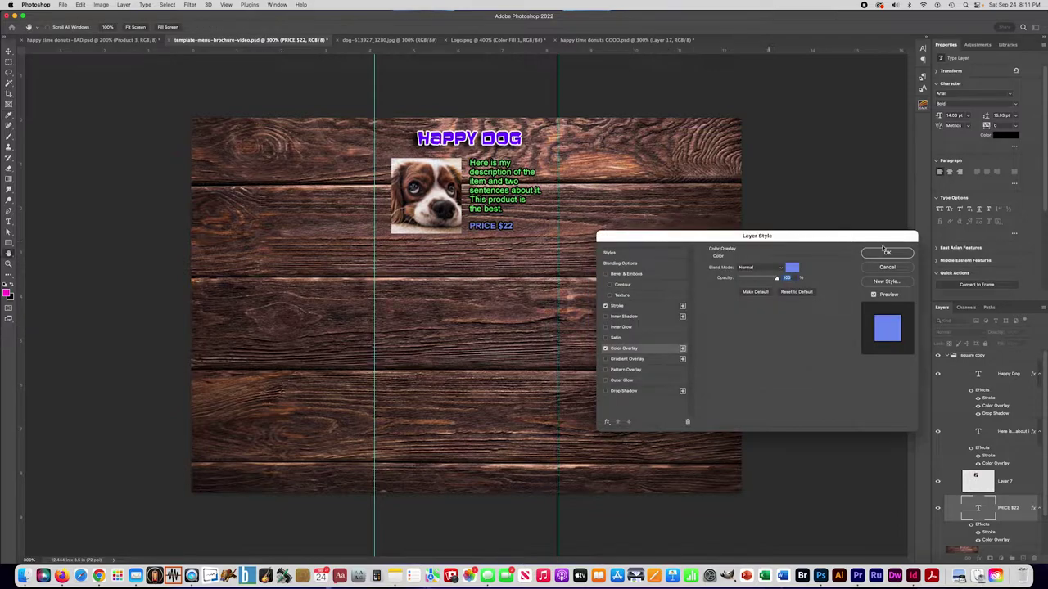
pyautogui.click(888, 254)
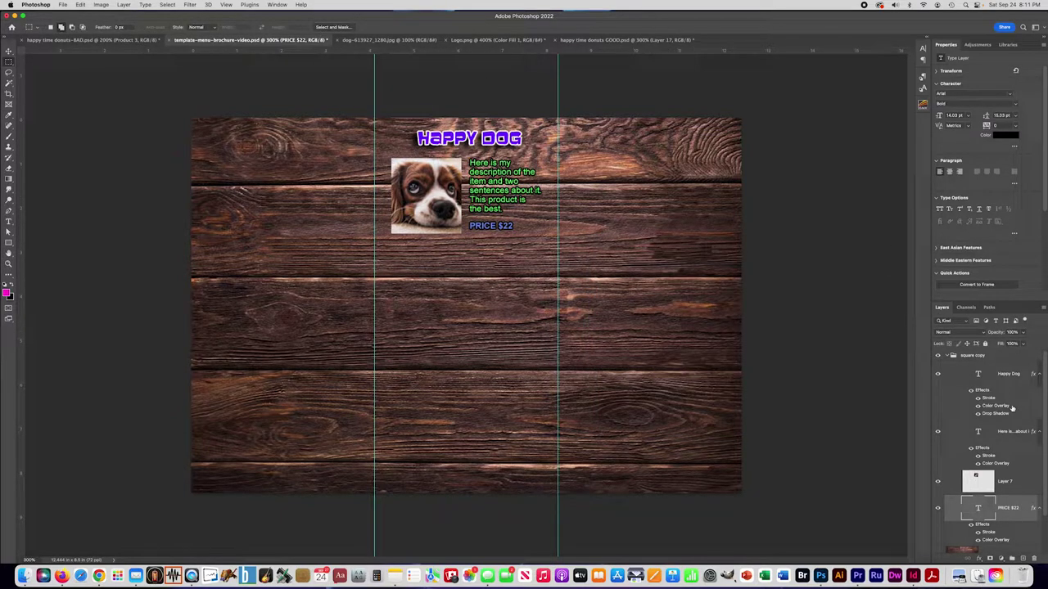
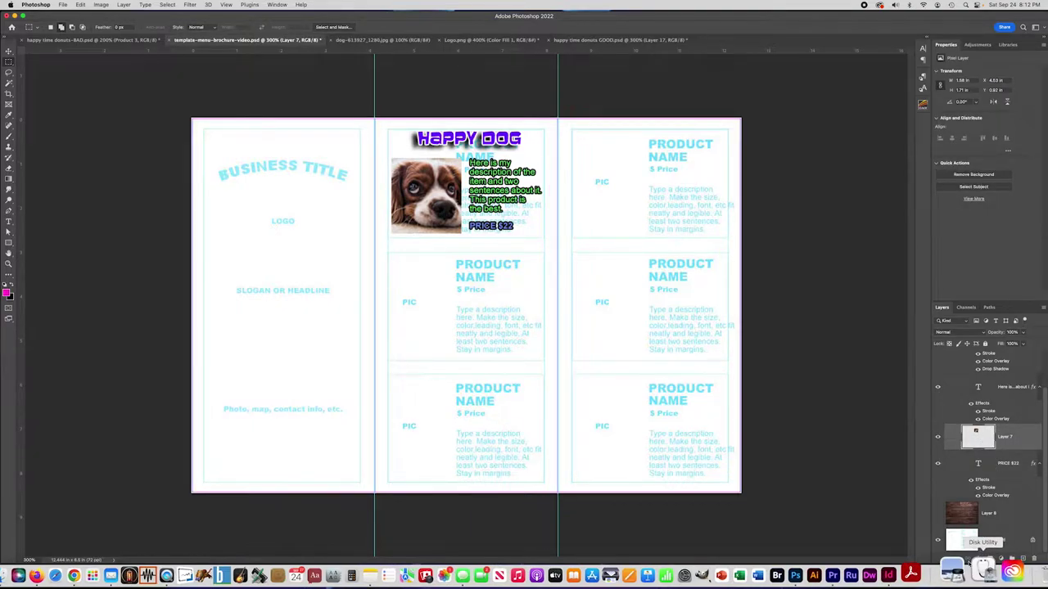
# Add a black Stroke and a Drop Shadow with reduced opacity to the dog photo layer
pyautogui.click(979, 560)
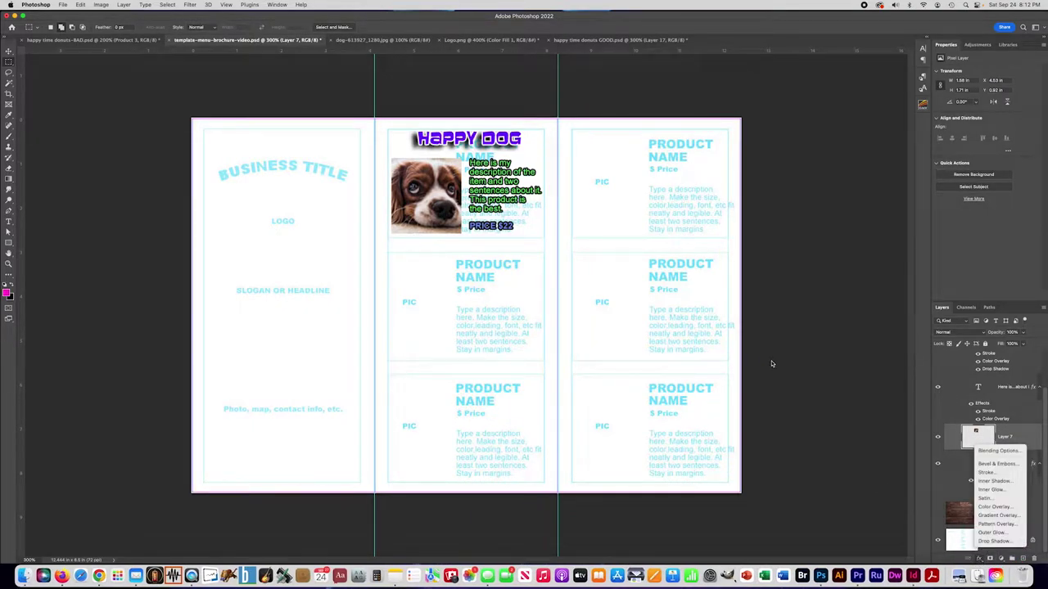
pyautogui.click(986, 473)
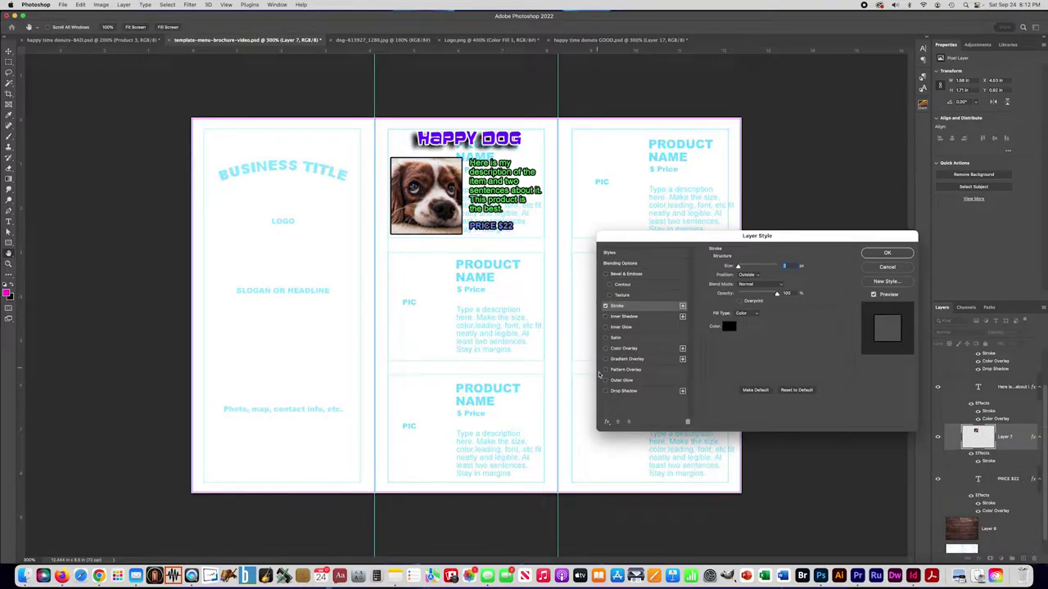
pyautogui.click(606, 392)
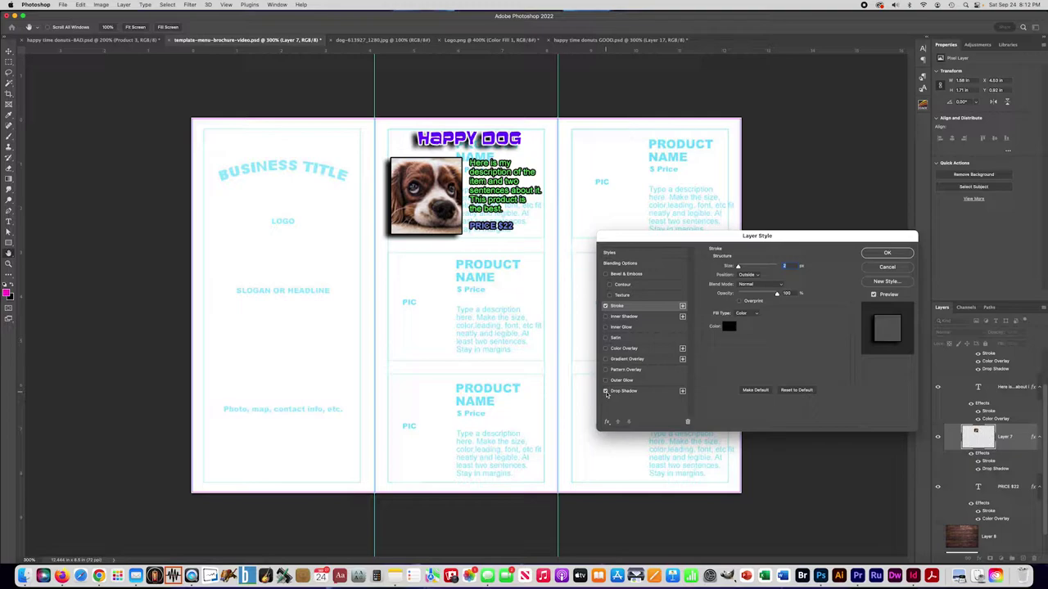
pyautogui.click(632, 391)
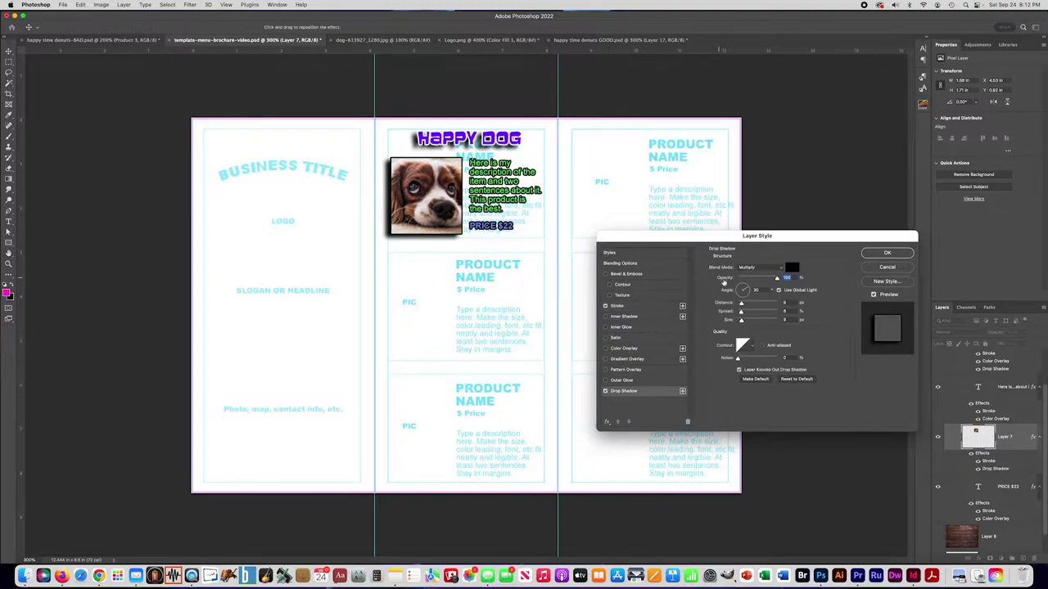
pyautogui.moveTo(776, 278)
pyautogui.mouseDown()
pyautogui.moveTo(755, 280)
pyautogui.moveTo(765, 282)
pyautogui.mouseUp()
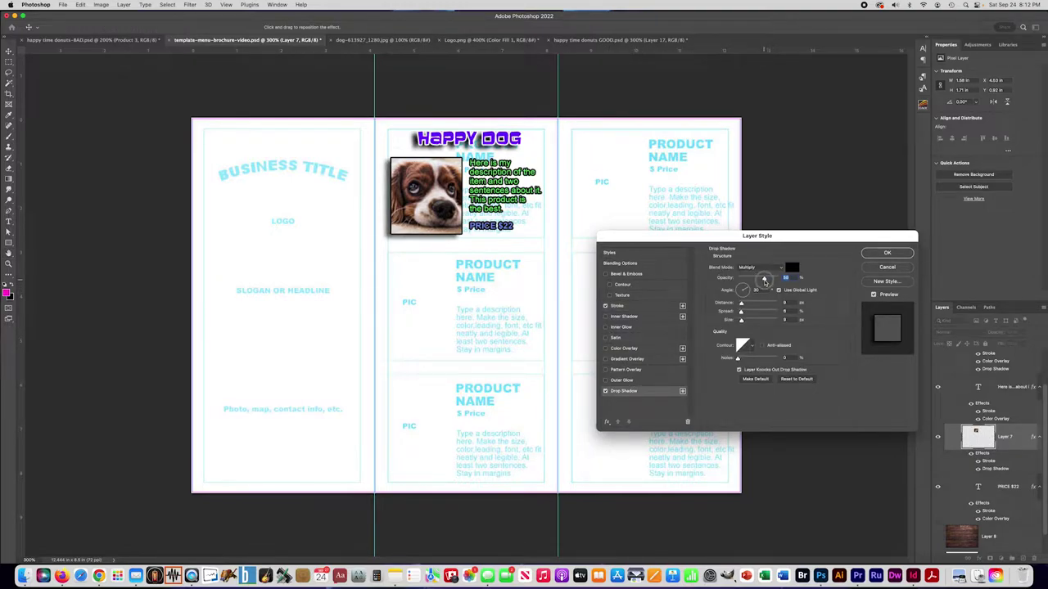
pyautogui.click(879, 255)
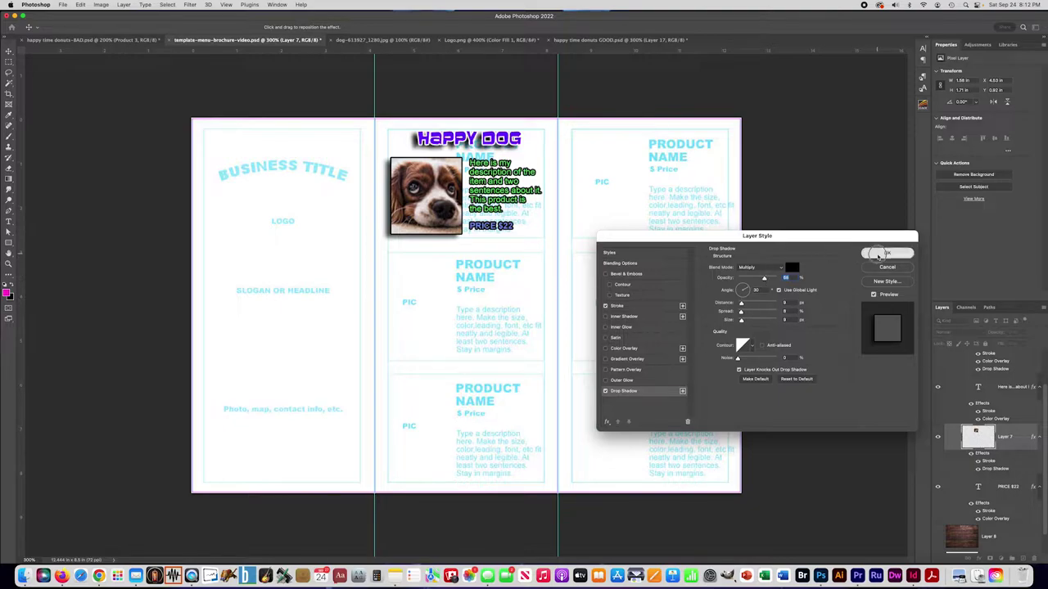
# Show the wood background layer and change the dog photo's stroke color to white
pyautogui.click(939, 538)
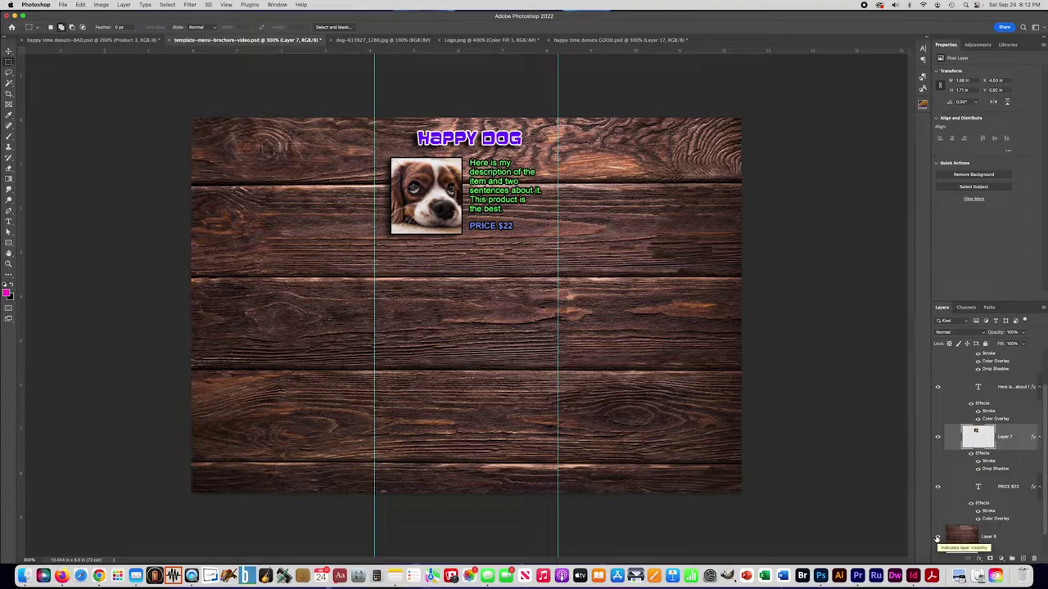
pyautogui.doubleClick(988, 464)
pyautogui.click(728, 327)
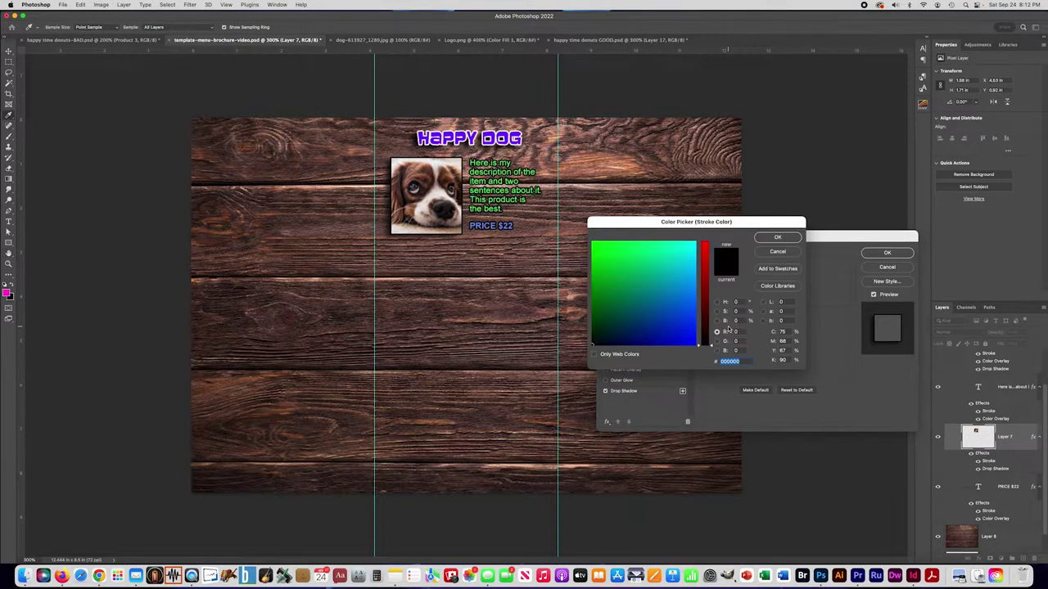
pyautogui.click(694, 243)
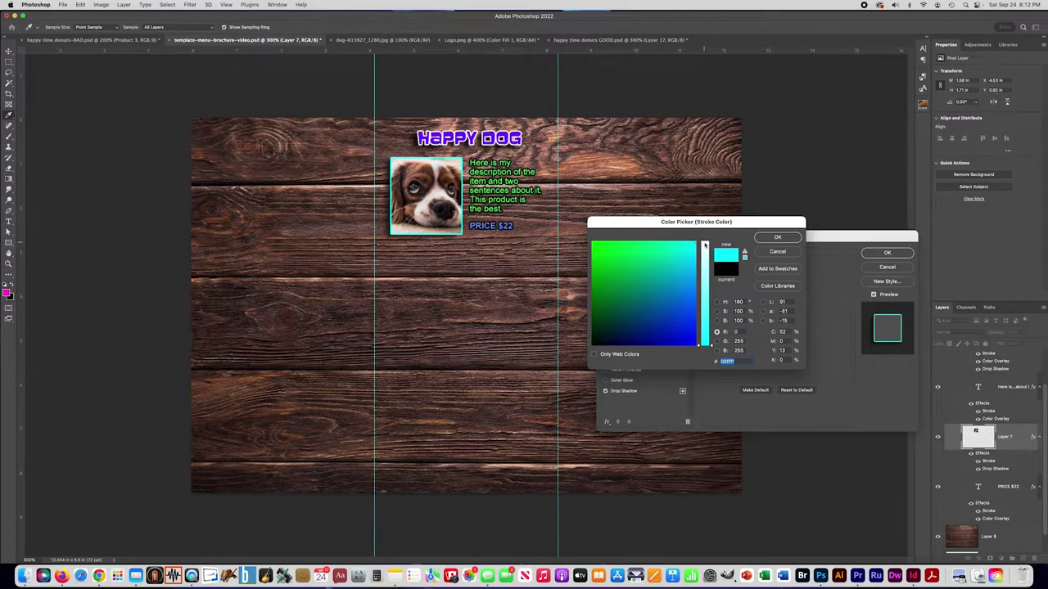
pyautogui.click(704, 244)
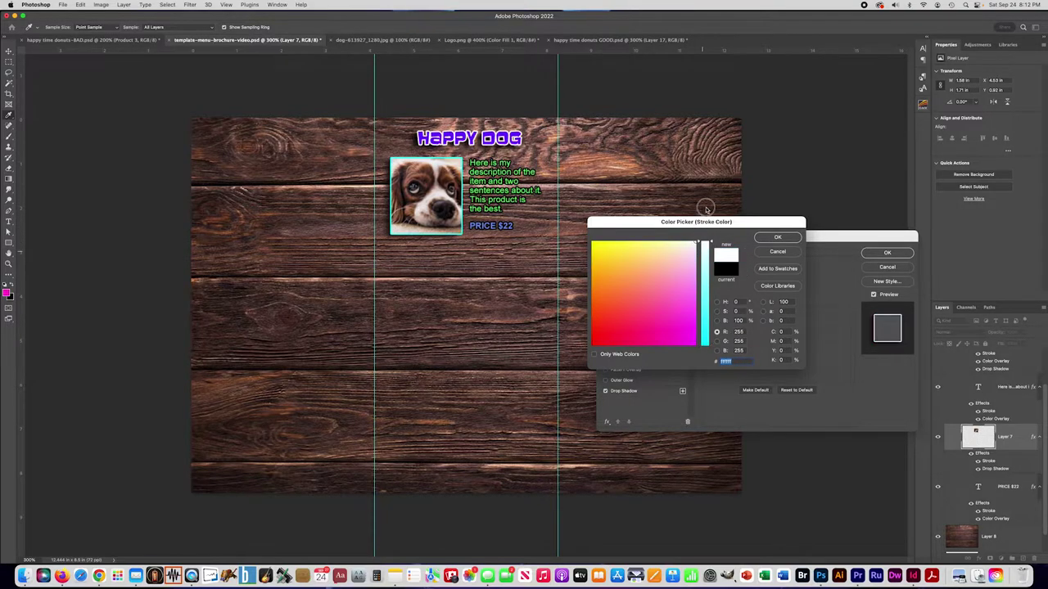
pyautogui.click(778, 237)
pyautogui.click(886, 255)
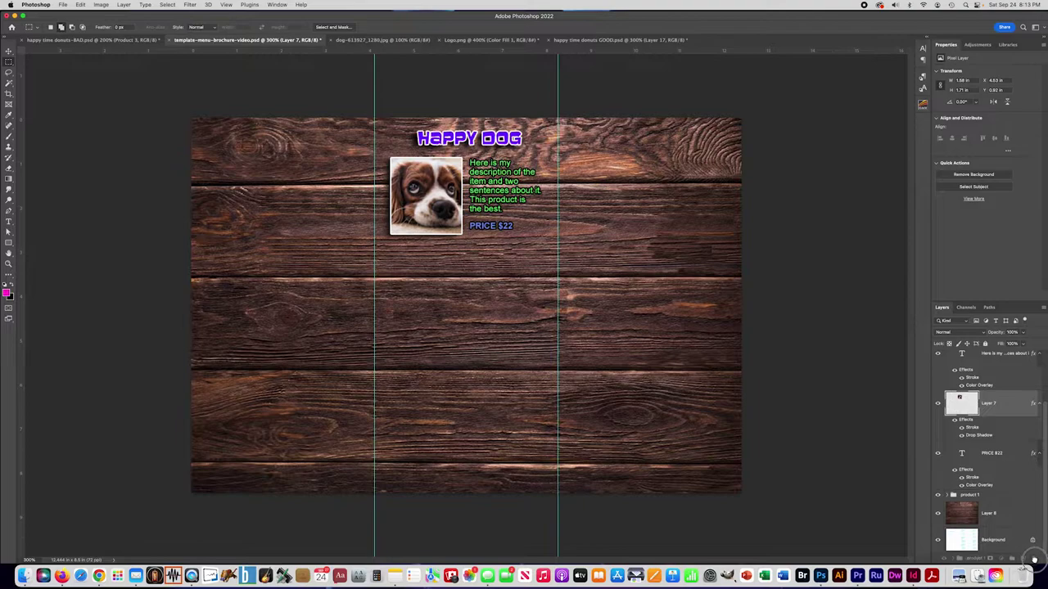
# Toggle the visibility of the title, description, photo and price layers one by one to examine which element each holds
pyautogui.scroll(2, 1043, 411)
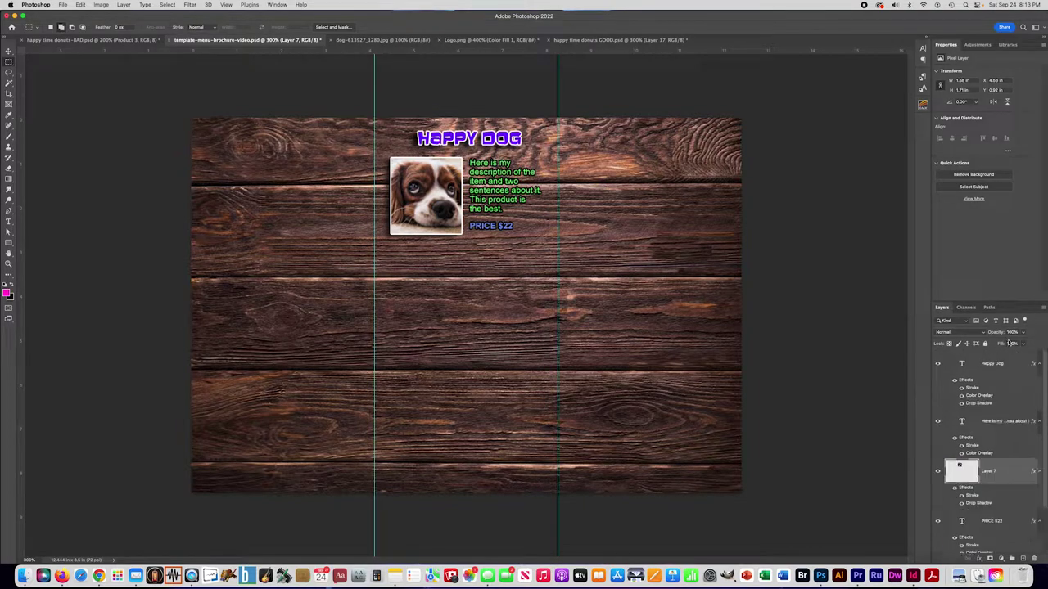
pyautogui.click(941, 369)
pyautogui.click(939, 365)
pyautogui.click(939, 365)
pyautogui.click(939, 421)
pyautogui.click(939, 422)
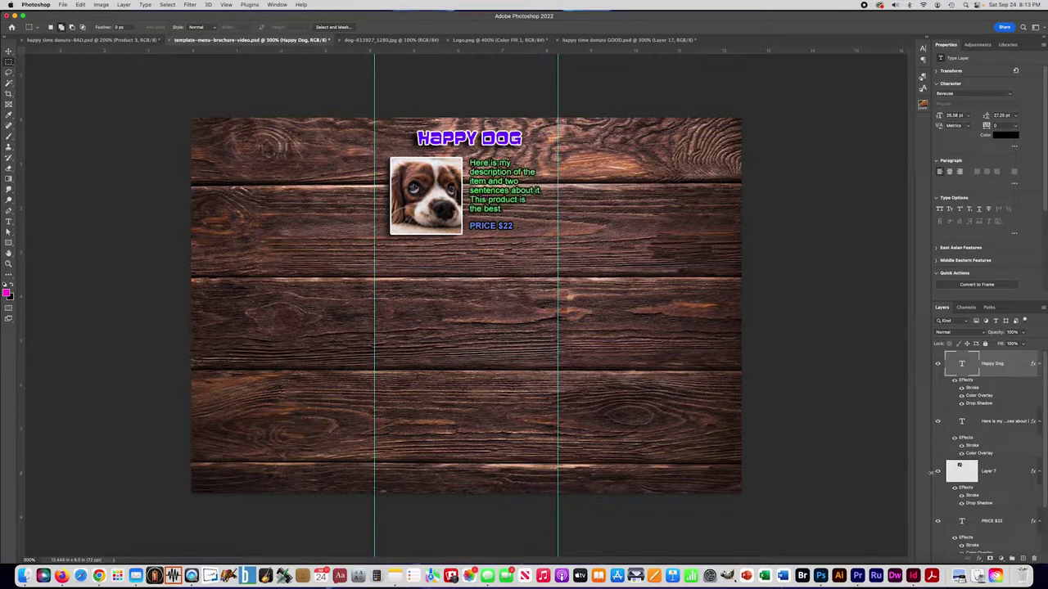
pyautogui.click(938, 472)
pyautogui.click(938, 473)
pyautogui.click(938, 522)
pyautogui.click(938, 522)
# Select the Happy Dog title, description, dog photo and PRICE $22 layers and combine them into a layer group
pyautogui.keyDown('shift'); pyautogui.click(1012, 422); pyautogui.keyUp('shift')
pyautogui.keyDown('shift'); pyautogui.click(1008, 473); pyautogui.keyUp('shift')
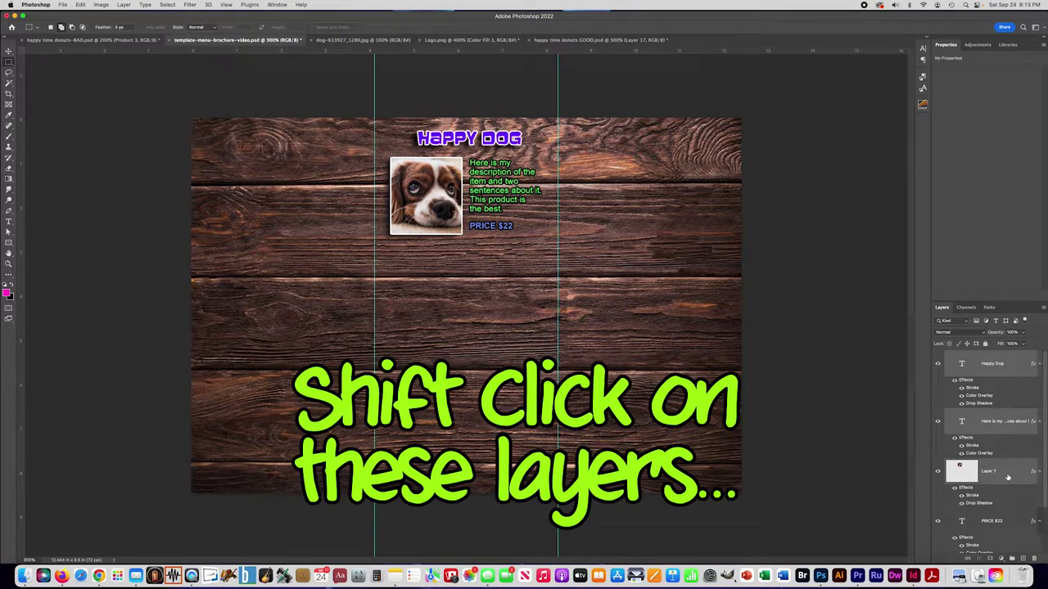
pyautogui.keyDown('shift'); pyautogui.click(1019, 522); pyautogui.keyUp('shift')
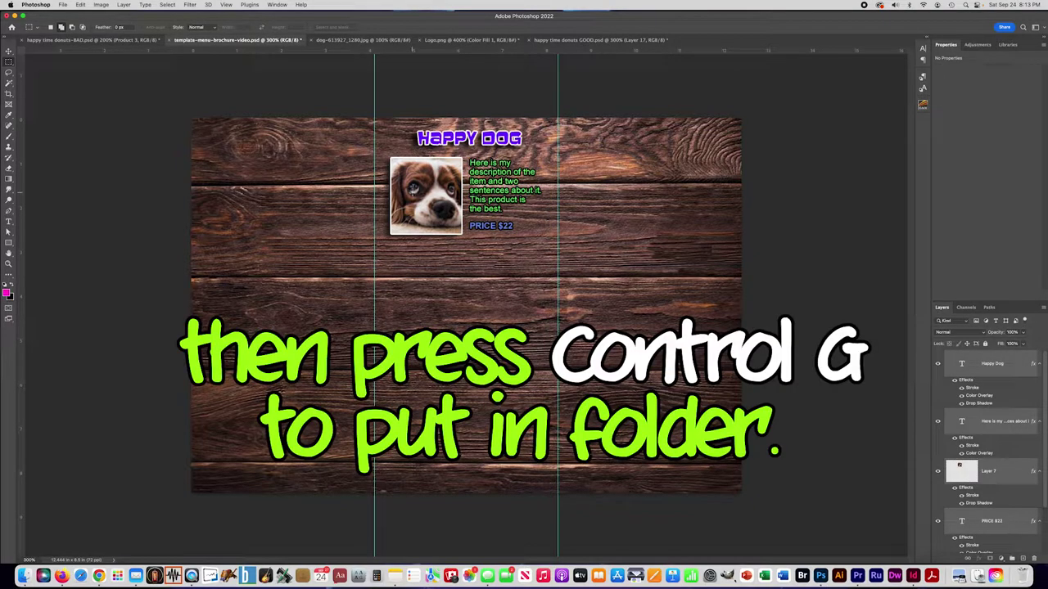
pyautogui.click(124, 5)
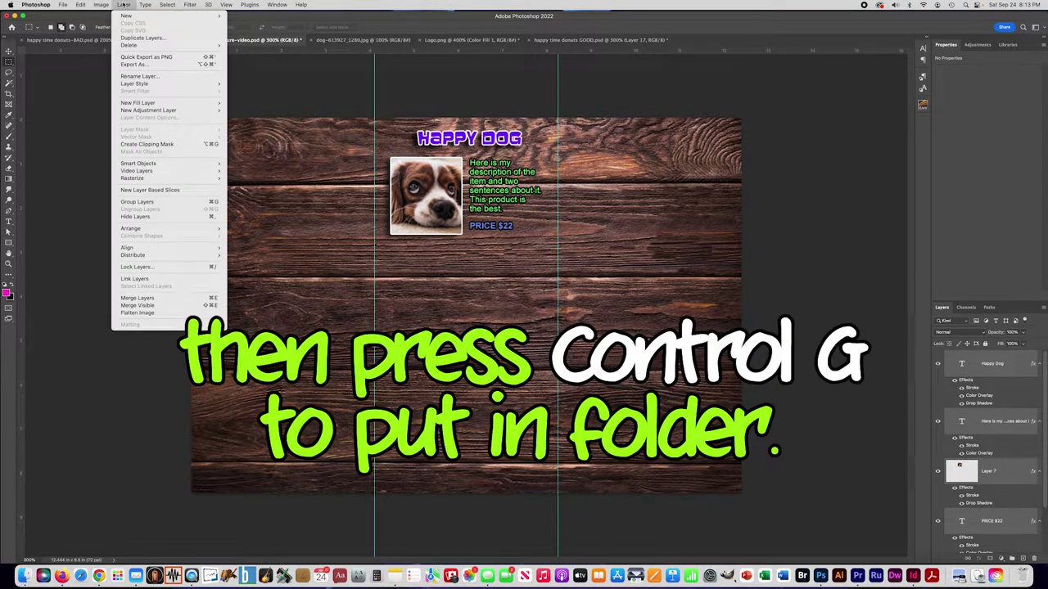
pyautogui.click(173, 201)
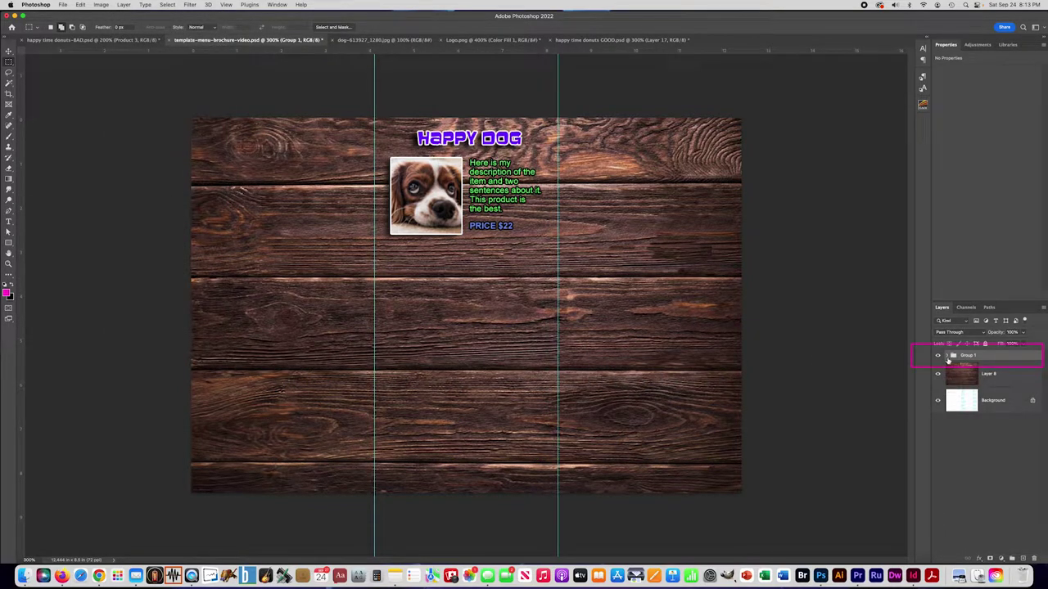
# Rename the new layer group as product 1 and toggle its visibility to check its contents
pyautogui.doubleClick(968, 356)
pyautogui.press('BackSpace')
pyautogui.write('product 1')
pyautogui.press('Return')
pyautogui.click(939, 357)
pyautogui.click(938, 357)
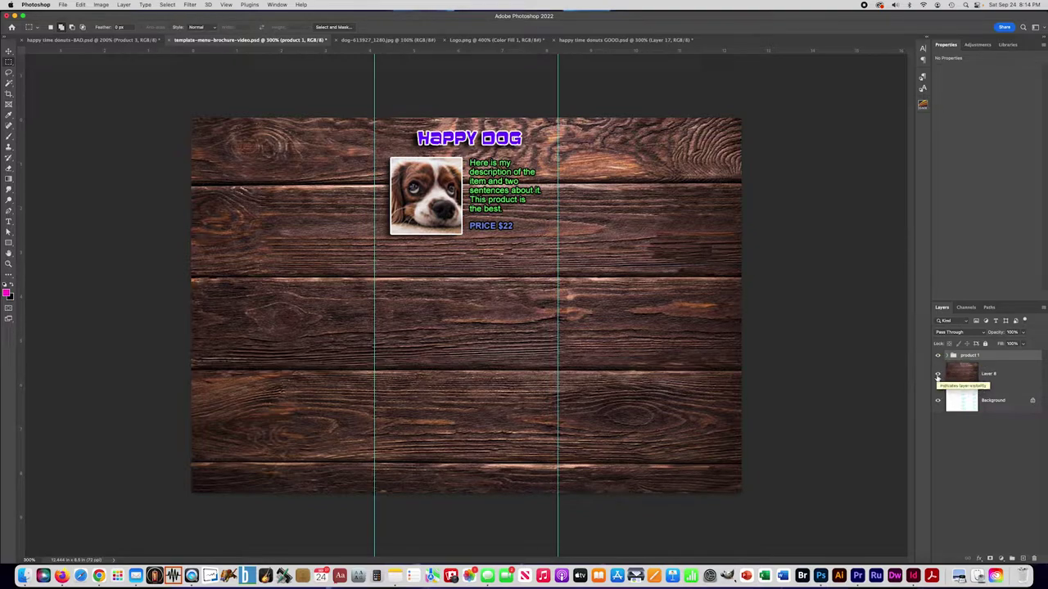
# Hide the wood background layer, then duplicate the product 1 group and name the copy product 2
pyautogui.click(938, 375)
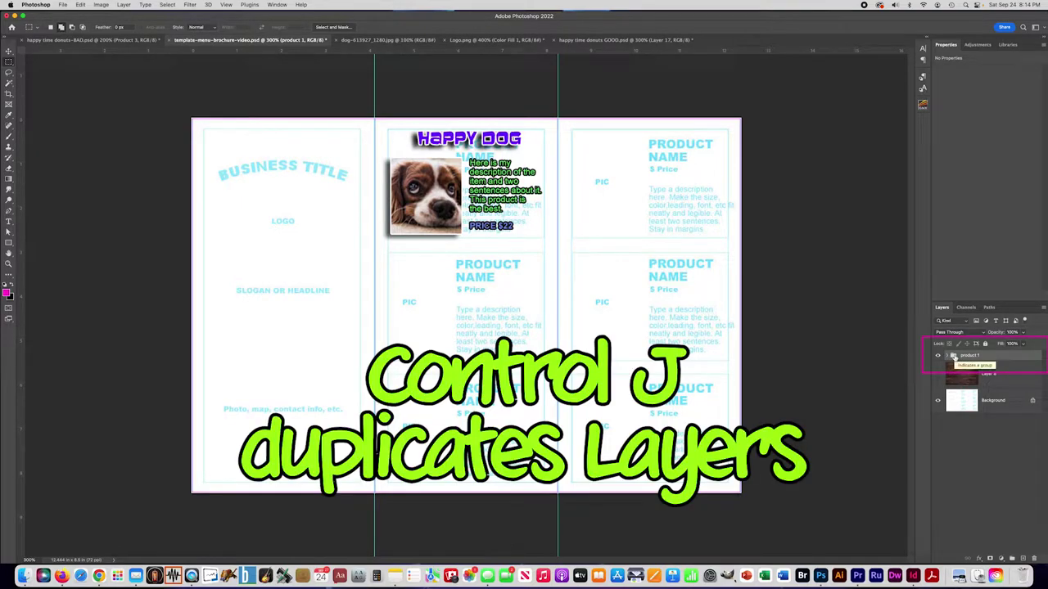
pyautogui.press('super+j')
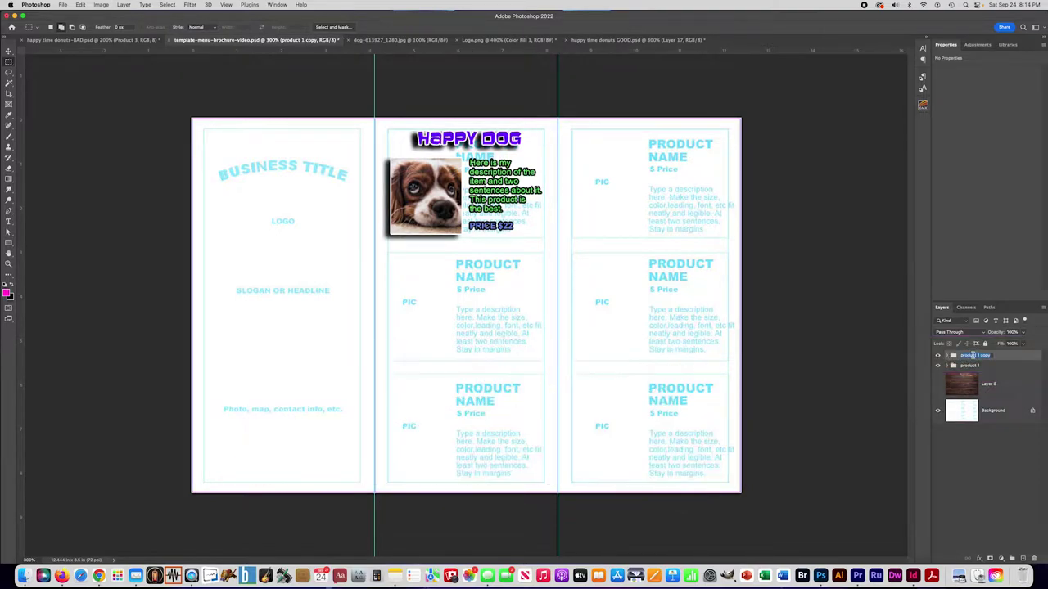
pyautogui.doubleClick(977, 356)
pyautogui.write('product 2')
pyautogui.press('Return')
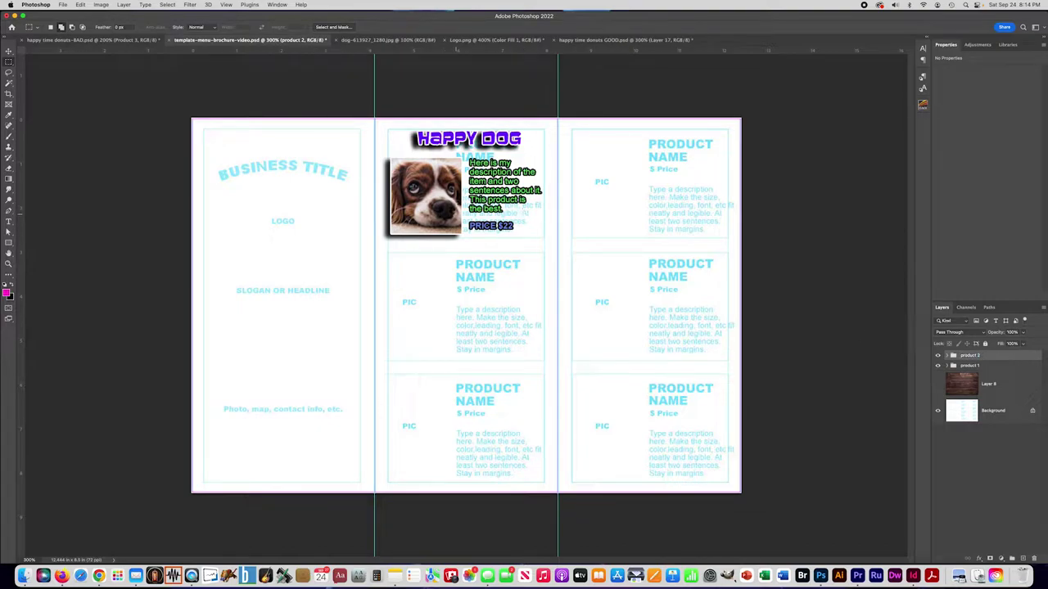
# Move the product 2 group straight down into the middle product slot of the center panel
pyautogui.press('super+t')
pyautogui.moveTo(414, 215); pyautogui.dragTo(416, 334)
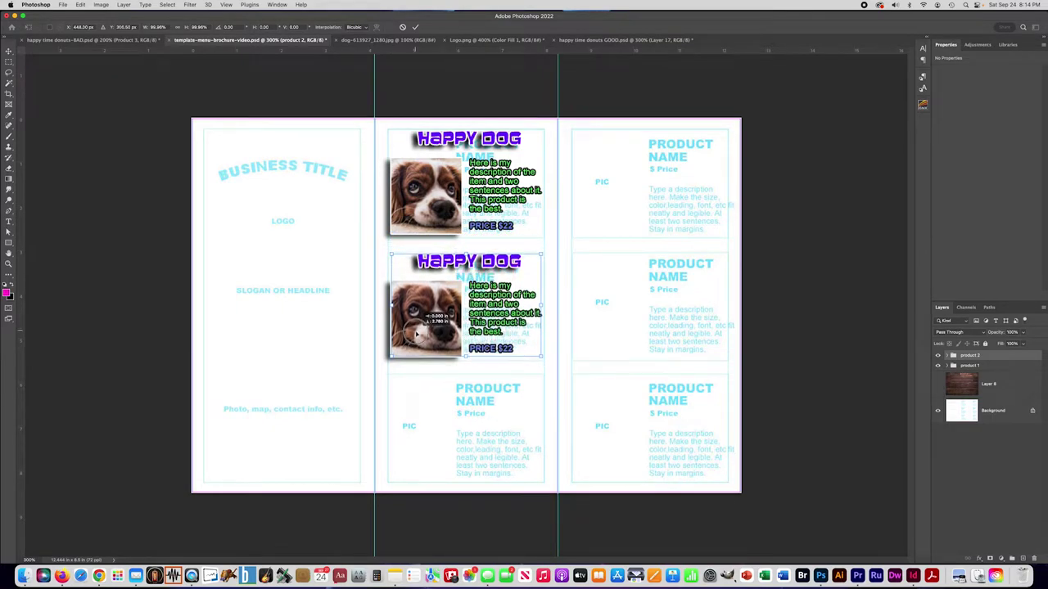
pyautogui.press('Return')
pyautogui.press('m')
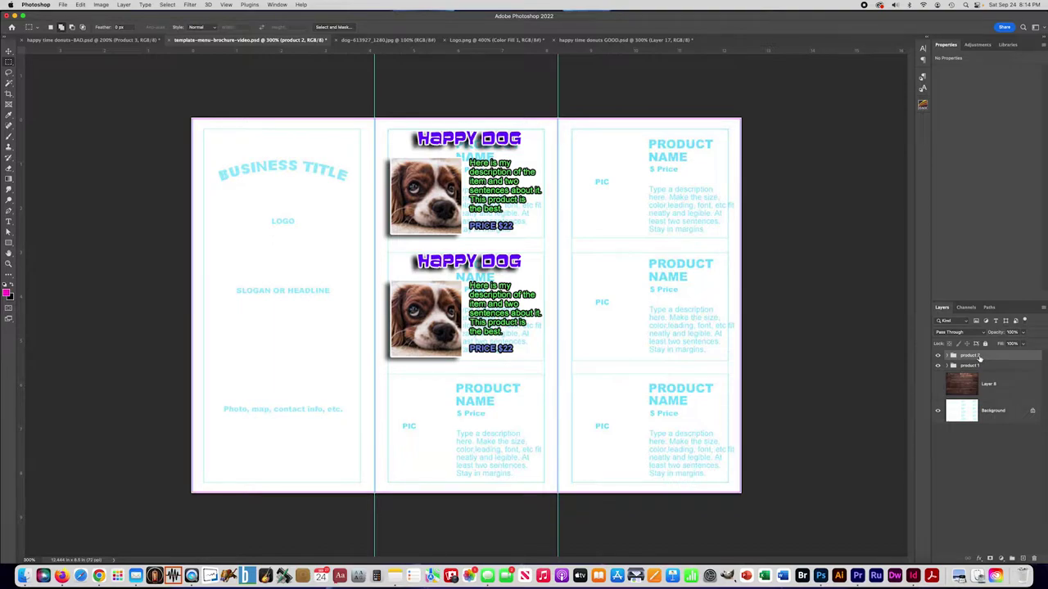
# Duplicate the product 2 group as product 3 and move it down into the lowest product slot of the center panel
pyautogui.press('super+j')
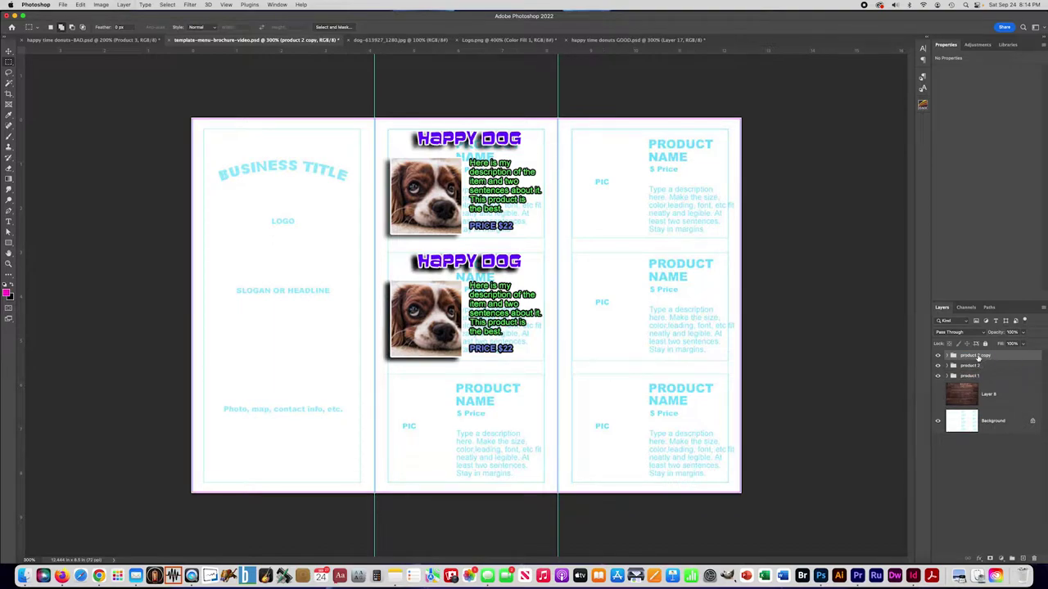
pyautogui.doubleClick(978, 357)
pyautogui.write('3')
pyautogui.press('Return')
pyautogui.press('super+t')
pyautogui.moveTo(502, 293); pyautogui.dragTo(502, 417)
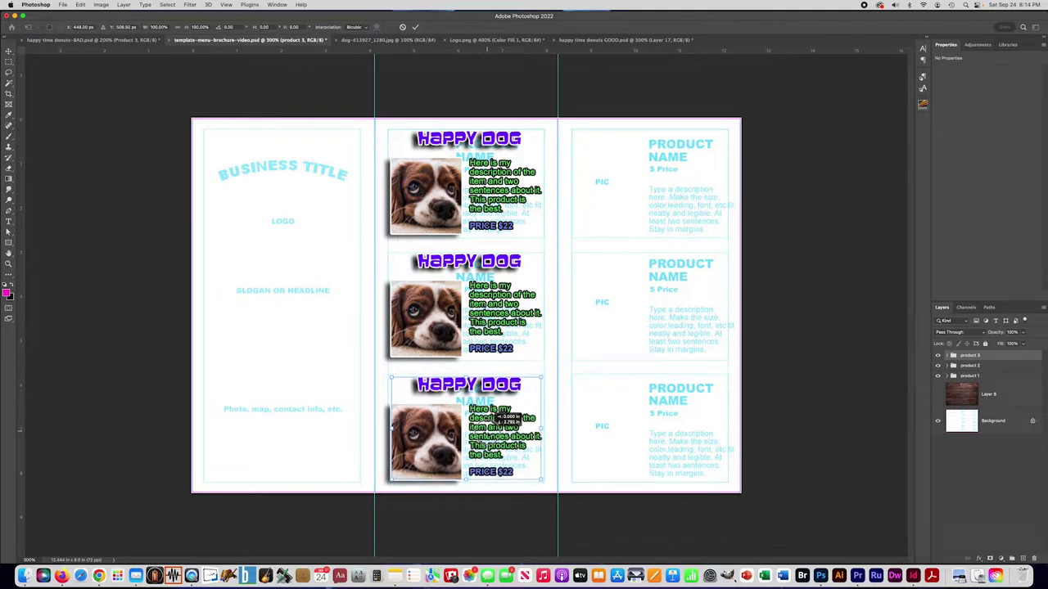
pyautogui.press('Return')
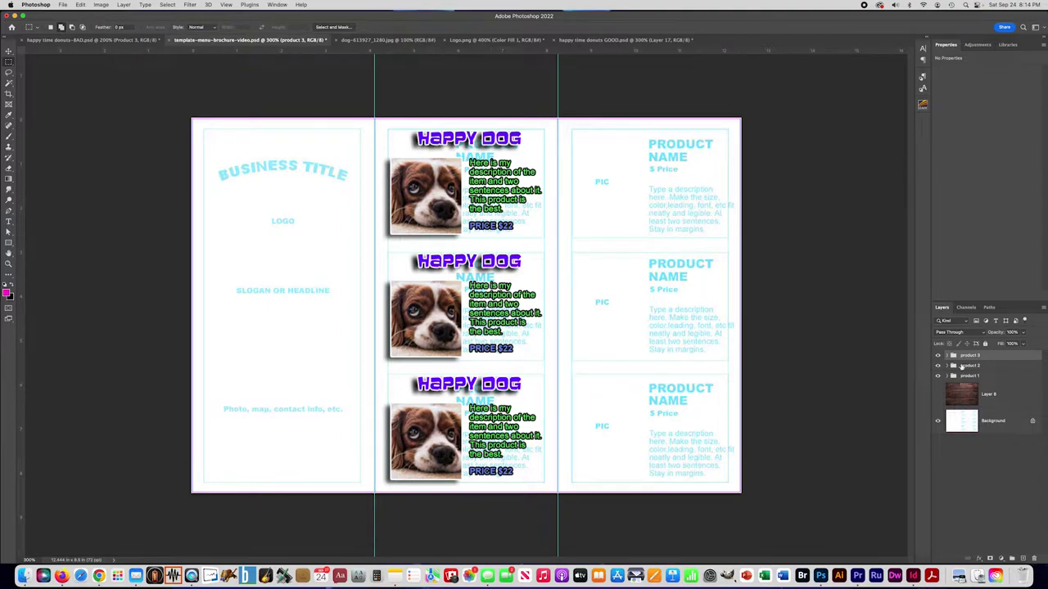
# Expand the product 2 group and change its title text from Happy Dog to Sad Dog
pyautogui.click(970, 376)
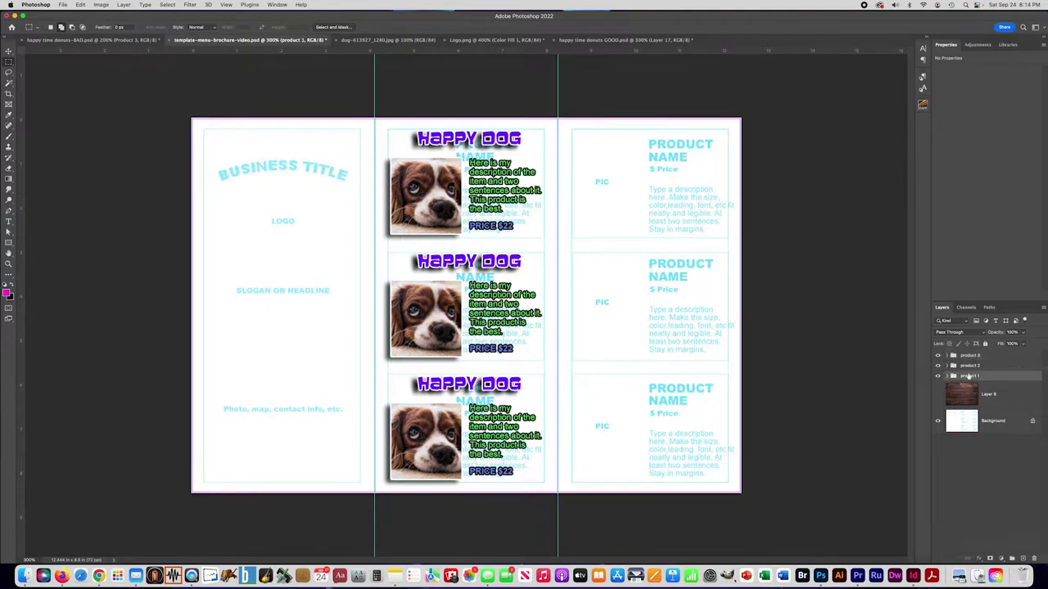
pyautogui.click(971, 366)
pyautogui.click(948, 366)
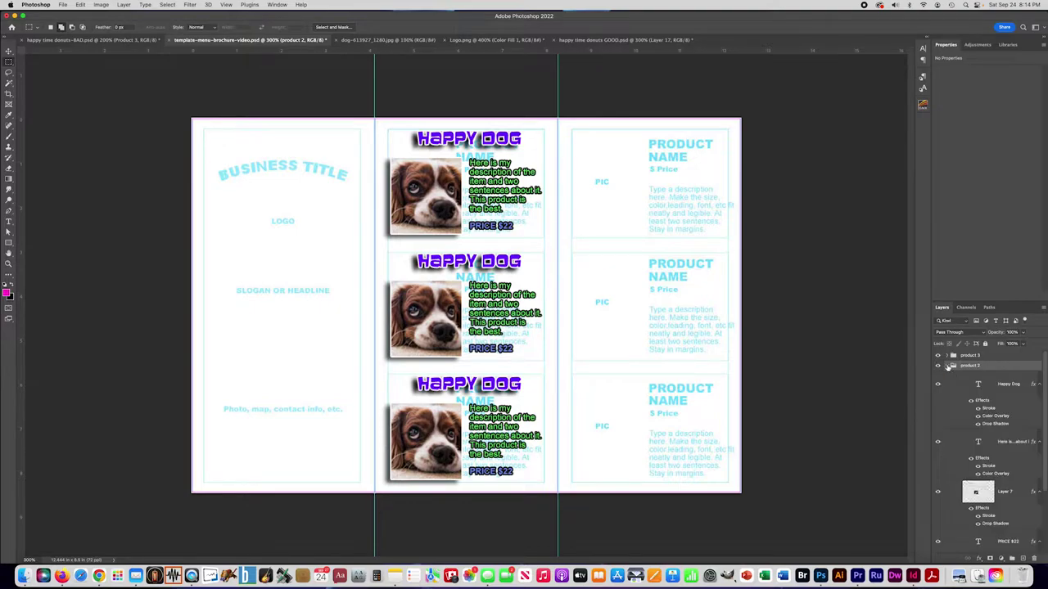
pyautogui.click(1013, 384)
pyautogui.click(8, 221)
pyautogui.moveTo(477, 260); pyautogui.dragTo(411, 261)
pyautogui.write('Sad')
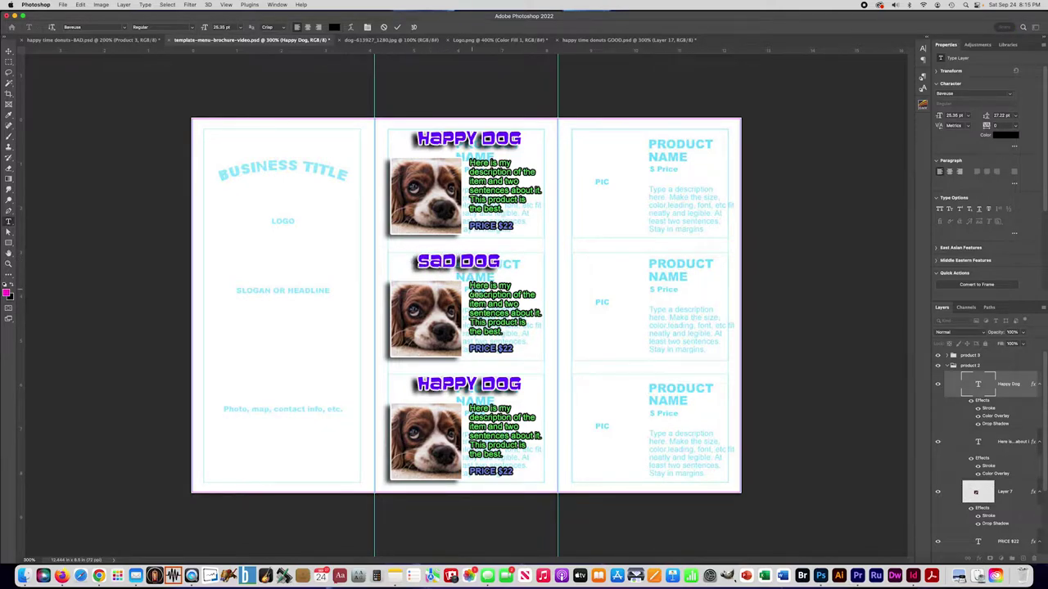
# Highlight the description text in the product 2 group, then change the group's price text to PRICE $20
pyautogui.click(1008, 443)
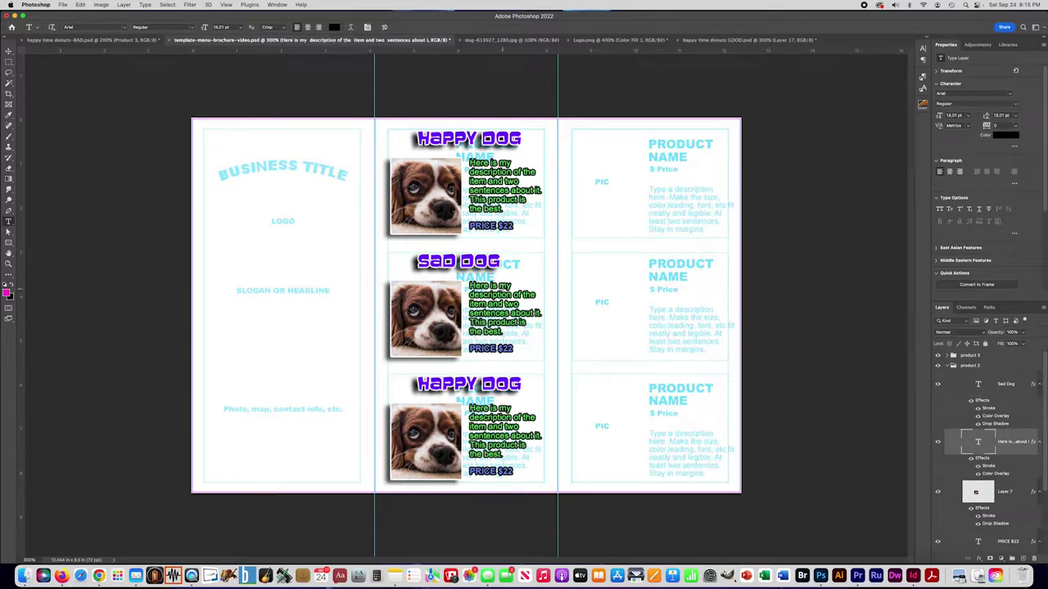
pyautogui.moveTo(467, 282); pyautogui.dragTo(524, 335)
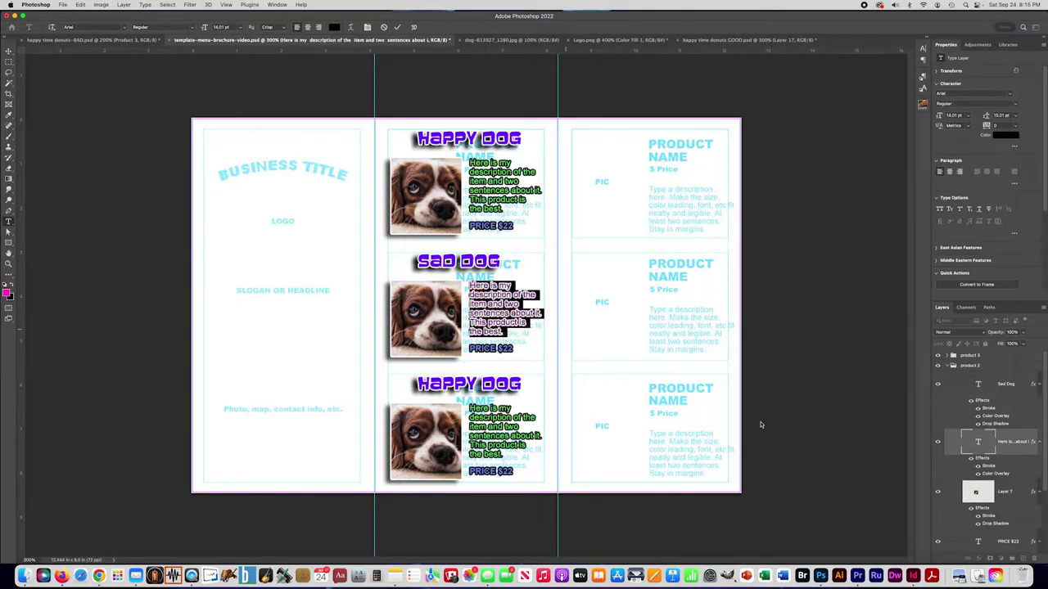
pyautogui.scroll(-2, 989, 400)
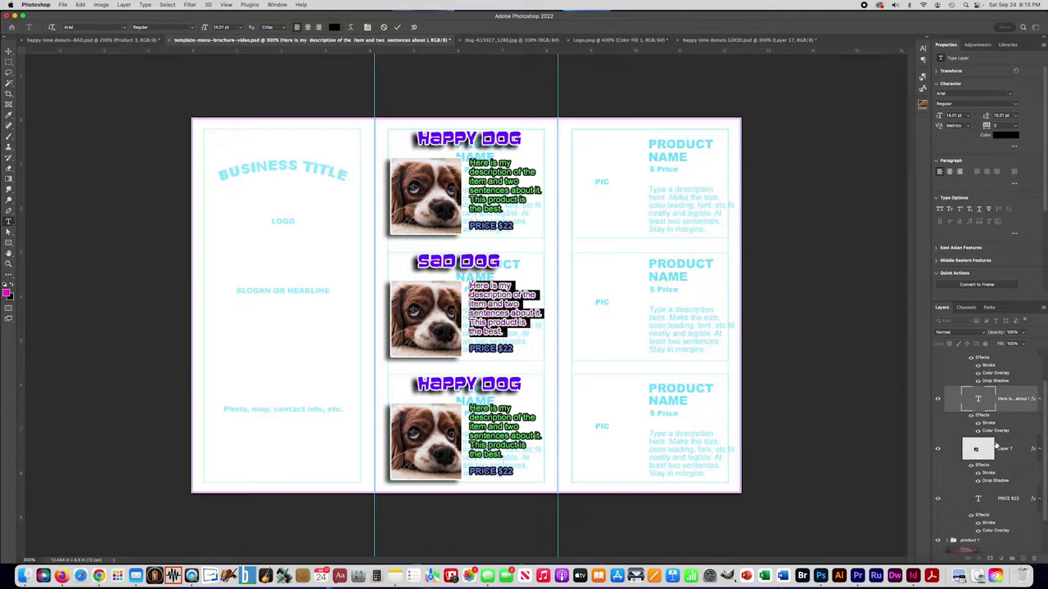
pyautogui.click(1008, 499)
pyautogui.click(514, 348)
pyautogui.press('BackSpace')
pyautogui.write('0')
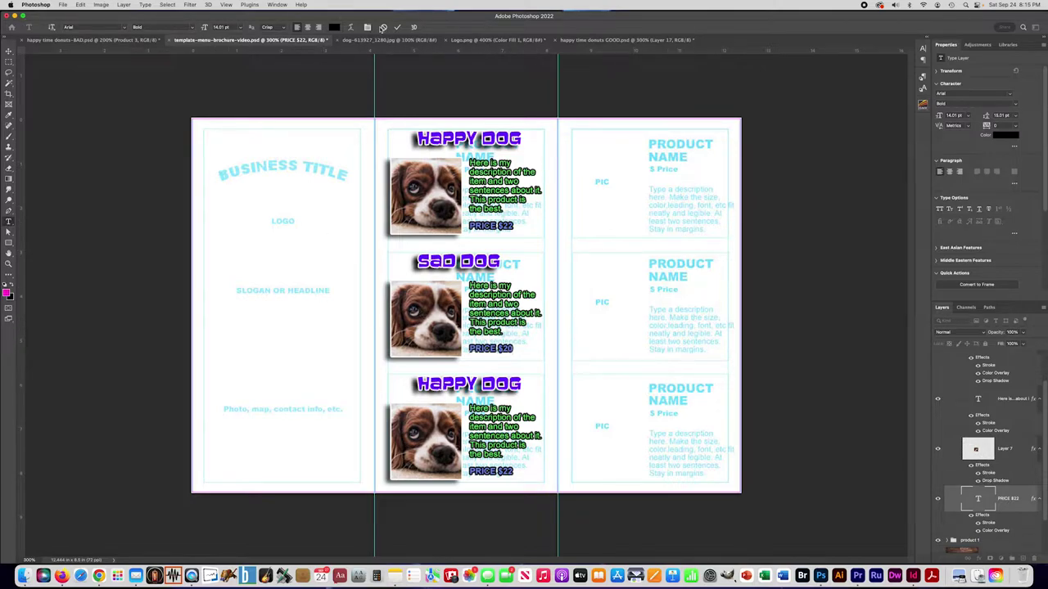
# Copy the whole dog-613927_1280.jpg photo and paste it above the picture layer in the brochure's product 2 group
pyautogui.click(376, 40)
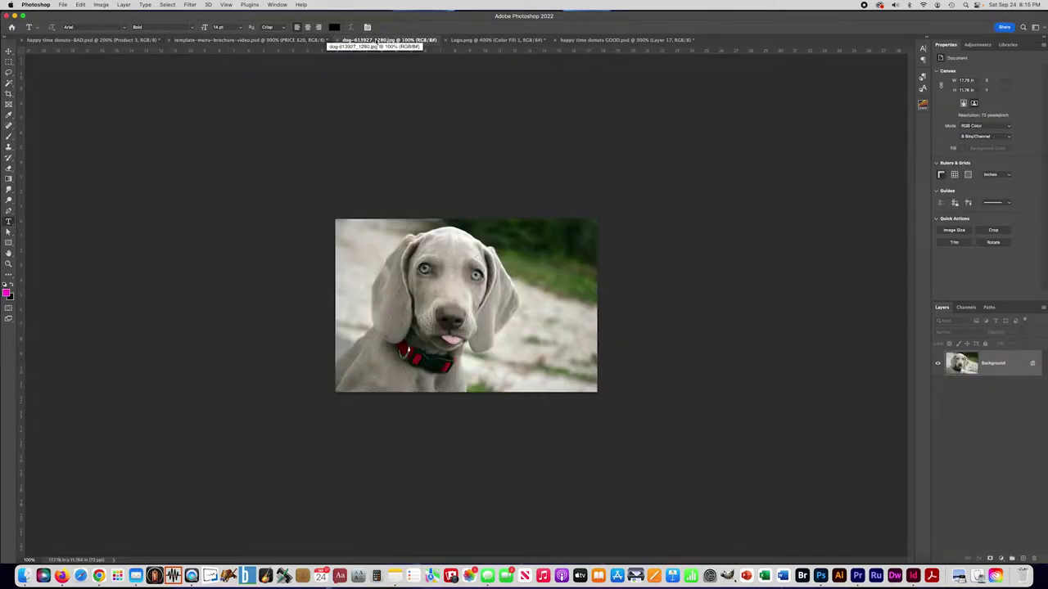
pyautogui.click(8, 62)
pyautogui.keyDown('super'); pyautogui.click(981, 363); pyautogui.keyUp('super')
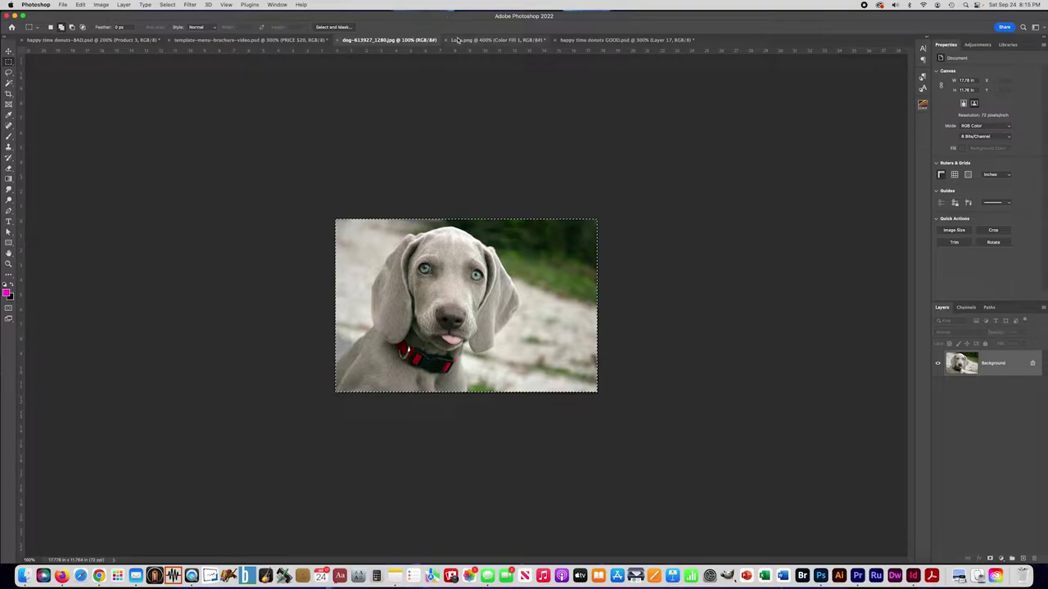
pyautogui.click(278, 40)
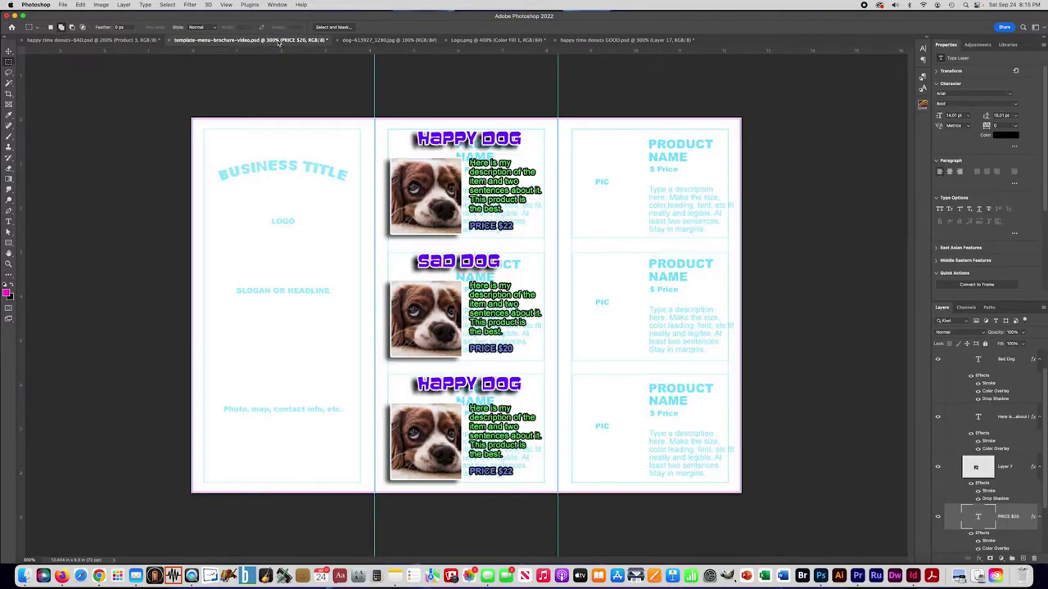
pyautogui.click(1008, 476)
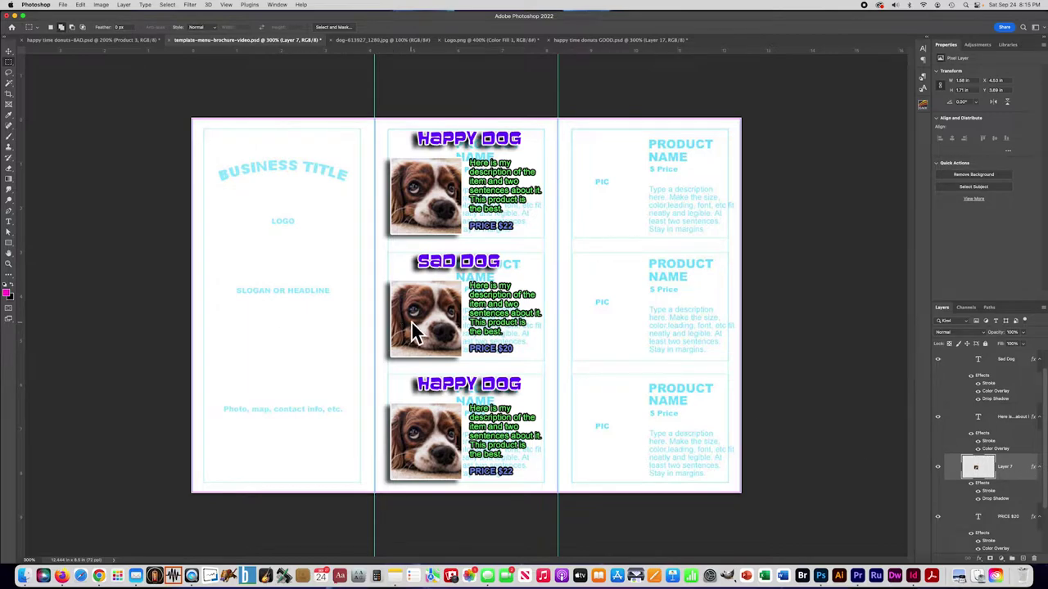
pyautogui.press('super+v')
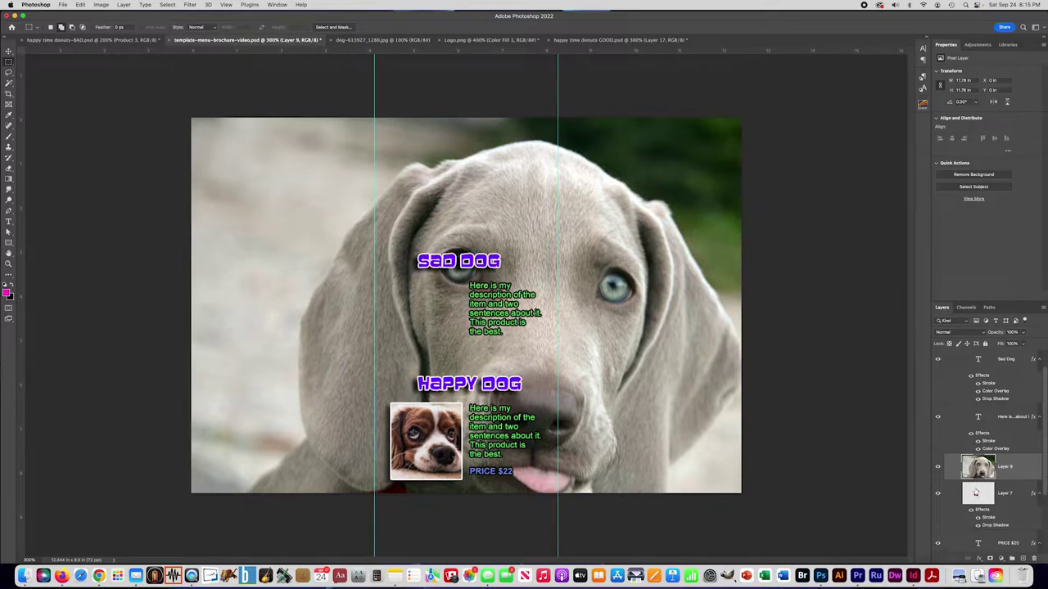
# Clip the pasted dog photo to Layer 7, scale and position it to fill the Sad Dog picture frame, and collapse the product 2 group
pyautogui.click(1044, 309)
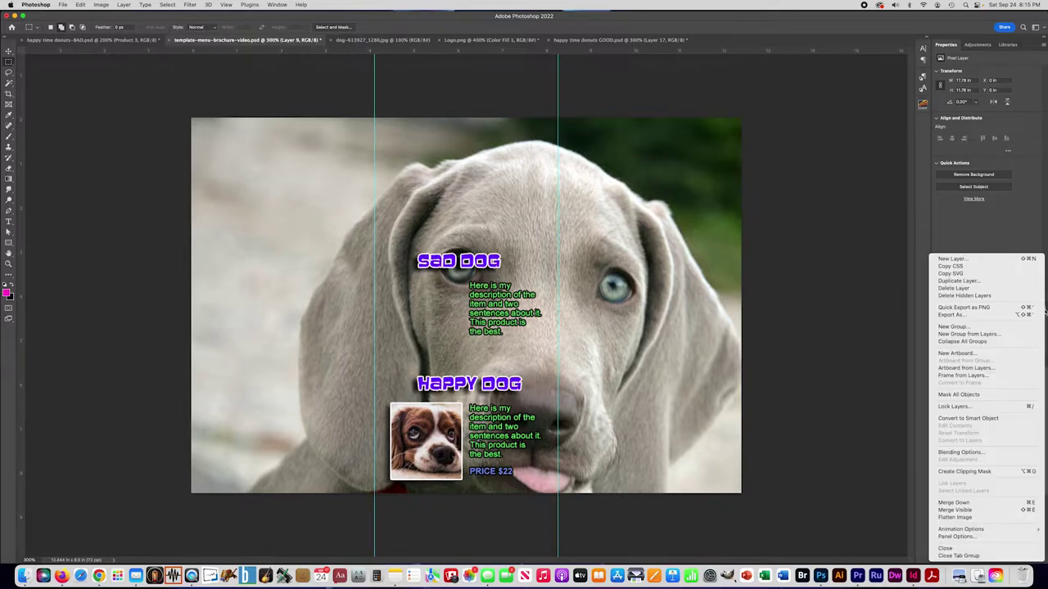
pyautogui.click(965, 472)
pyautogui.press('super+t')
pyautogui.moveTo(190, 119); pyautogui.dragTo(351, 286)
pyautogui.moveTo(277, 235); pyautogui.dragTo(501, 371)
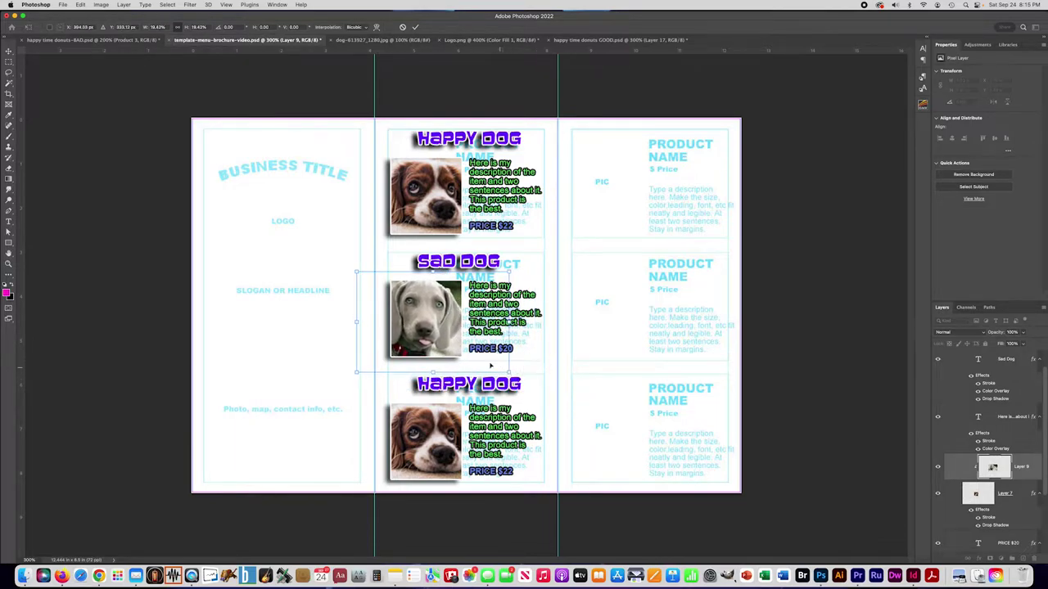
pyautogui.press('Return')
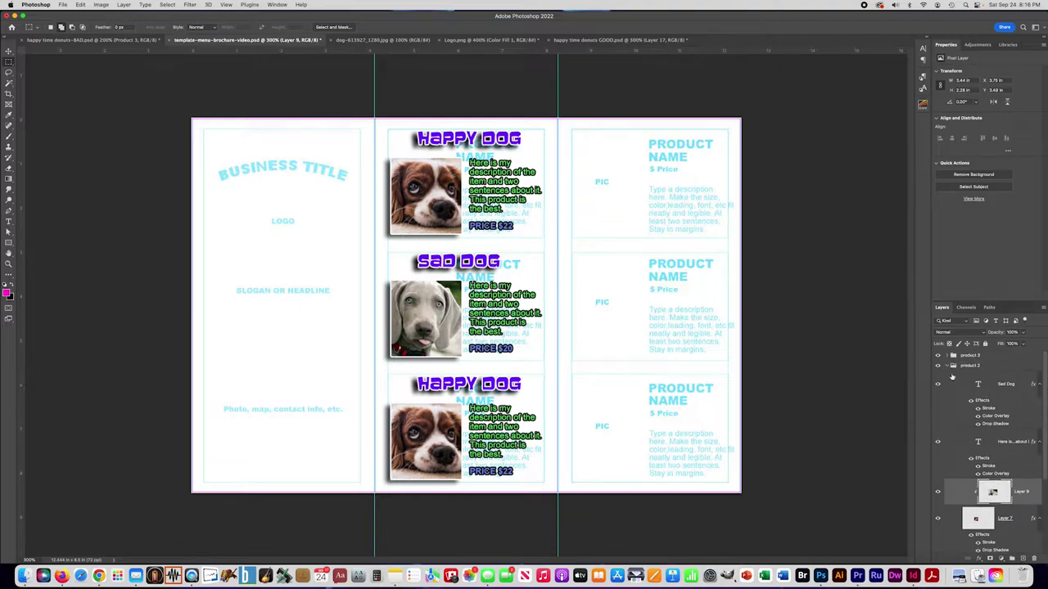
pyautogui.click(948, 366)
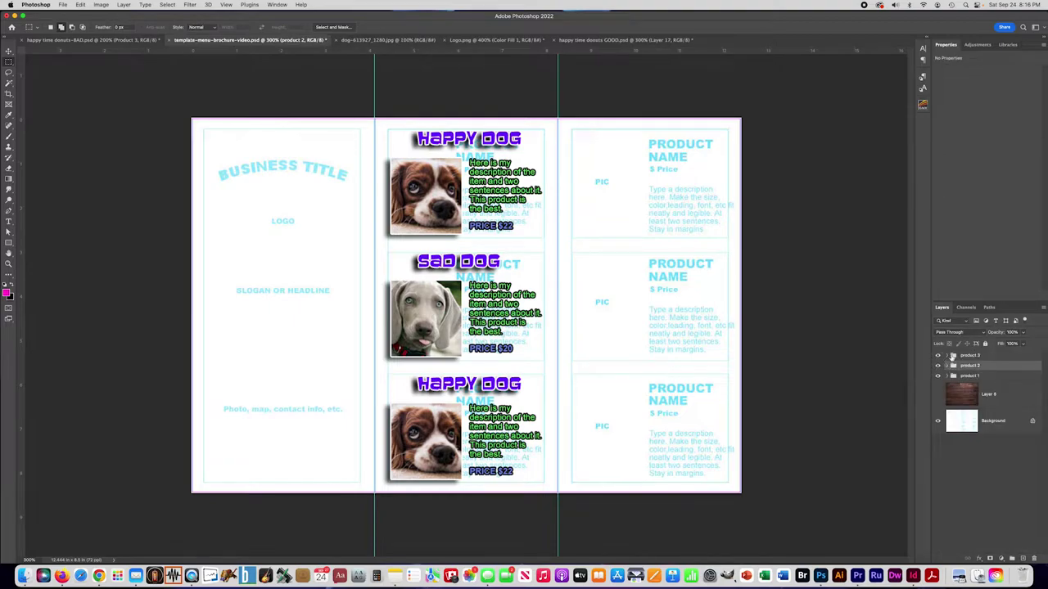
# Expand the product 3 group and change its title text from Happy Dog to other Dog
pyautogui.click(949, 357)
pyautogui.click(949, 357)
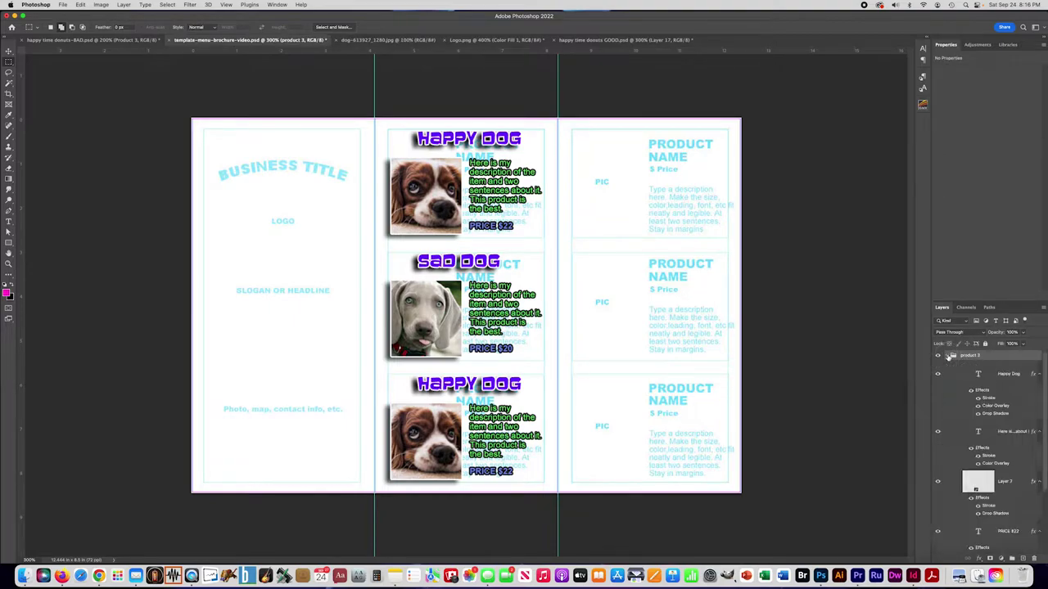
pyautogui.click(999, 375)
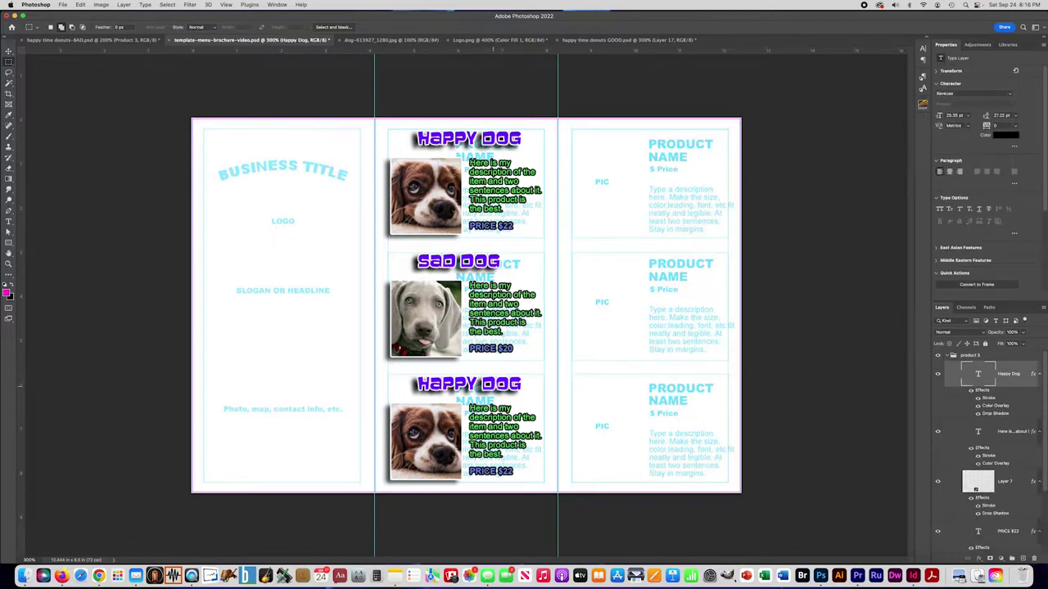
pyautogui.click(8, 222)
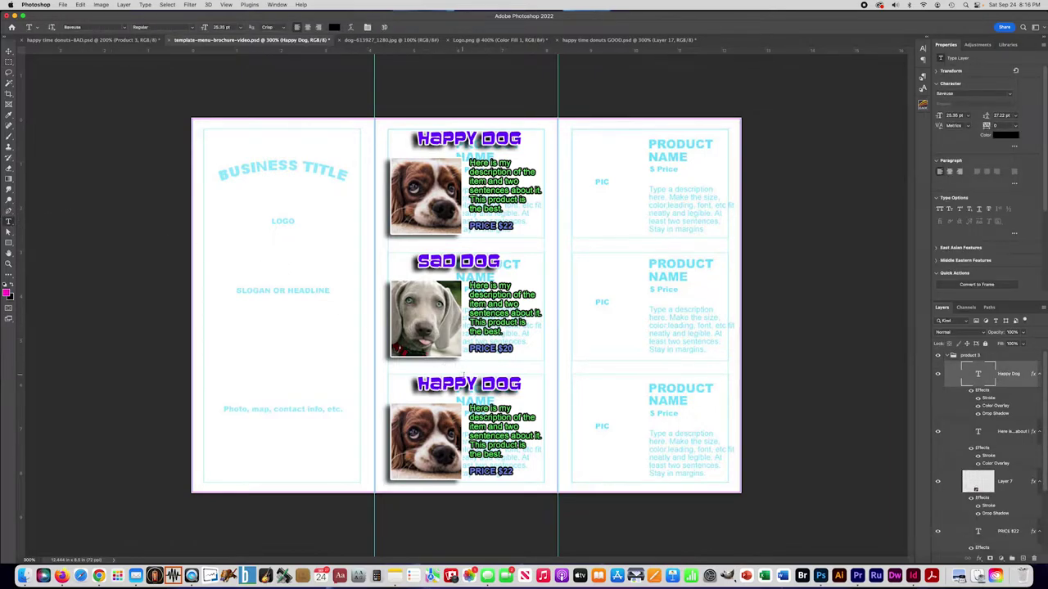
pyautogui.moveTo(475, 378); pyautogui.dragTo(374, 377)
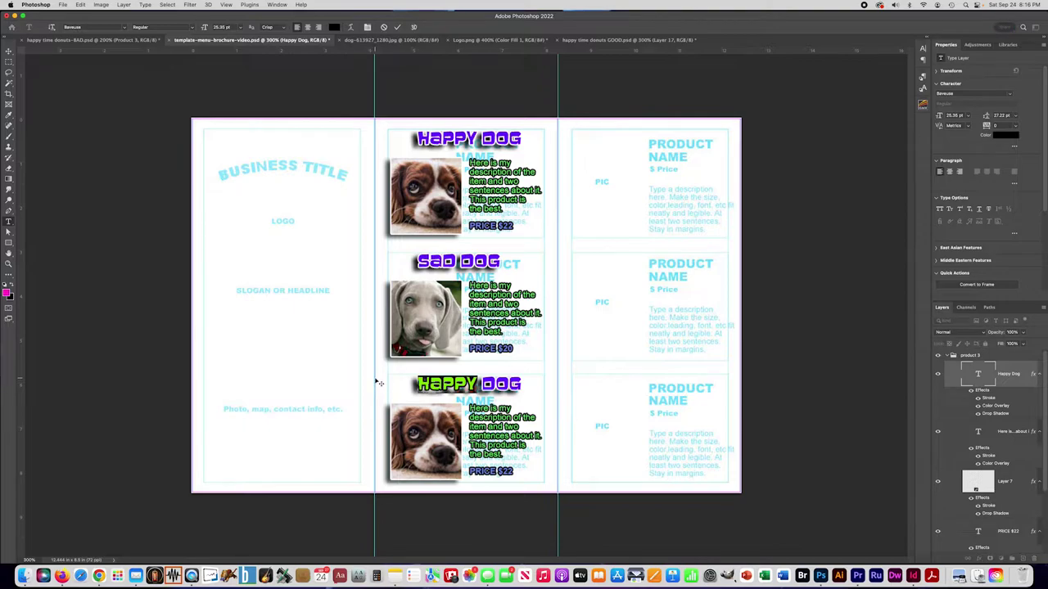
pyautogui.write('Other')
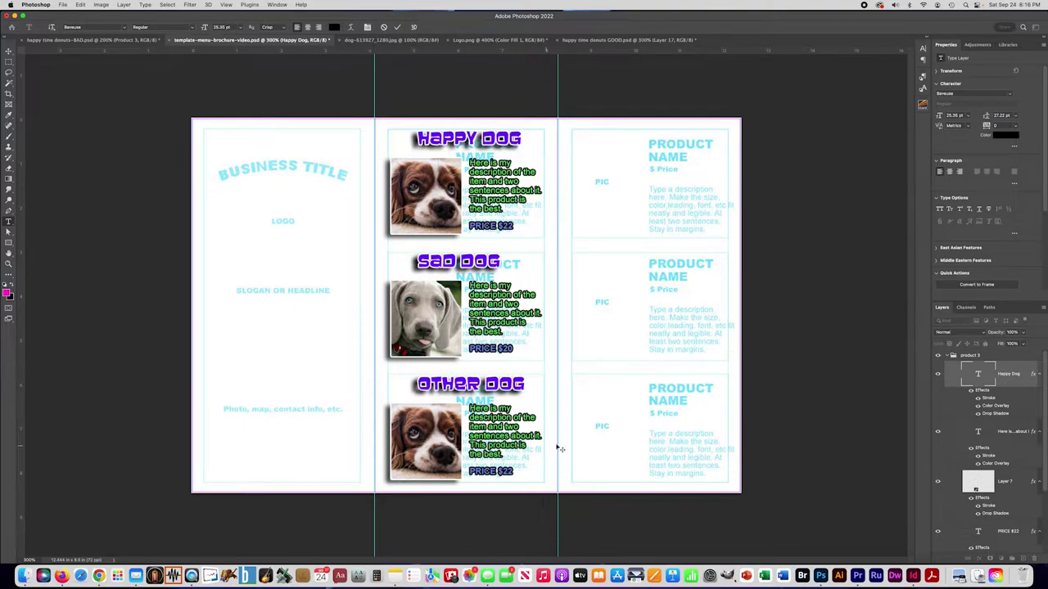
# Change the price text in the product 3 group to PRICE $18, then collapse the group
pyautogui.click(1007, 435)
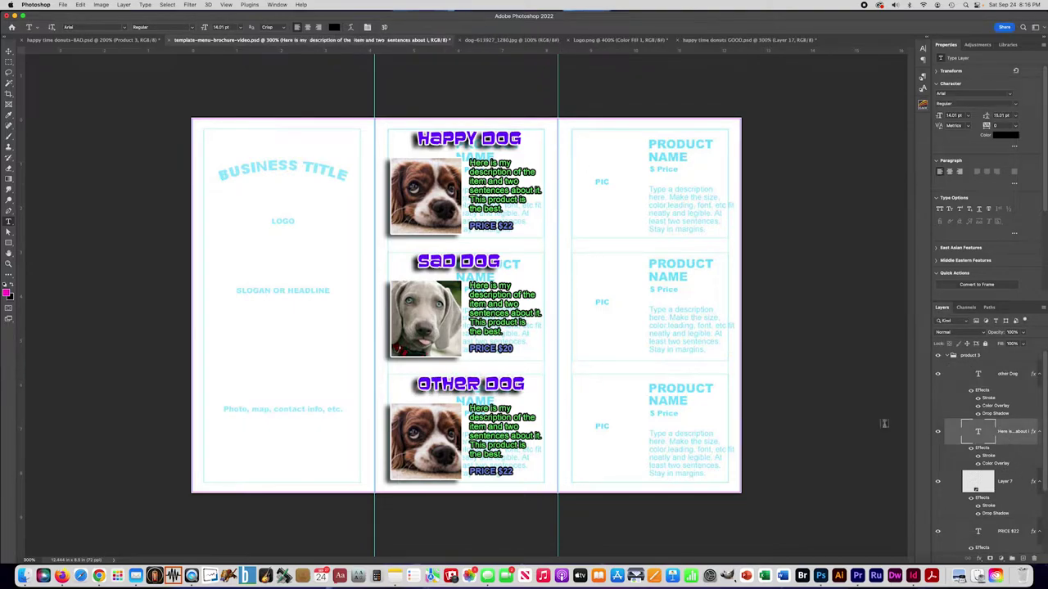
pyautogui.scroll(-1, 992, 474)
pyautogui.click(1007, 516)
pyautogui.click(508, 470)
pyautogui.write('18')
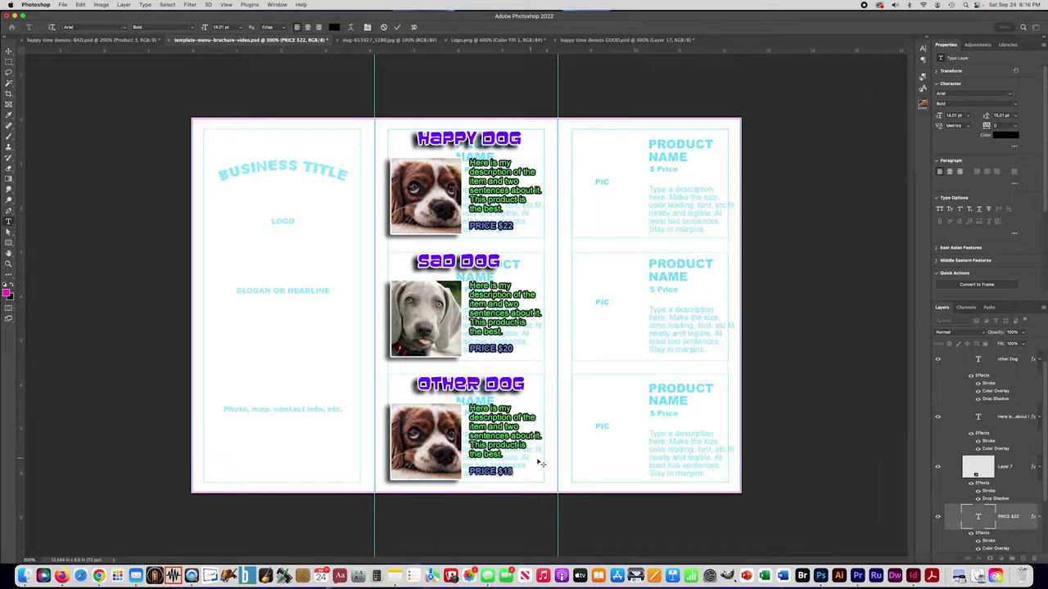
pyautogui.click(9, 62)
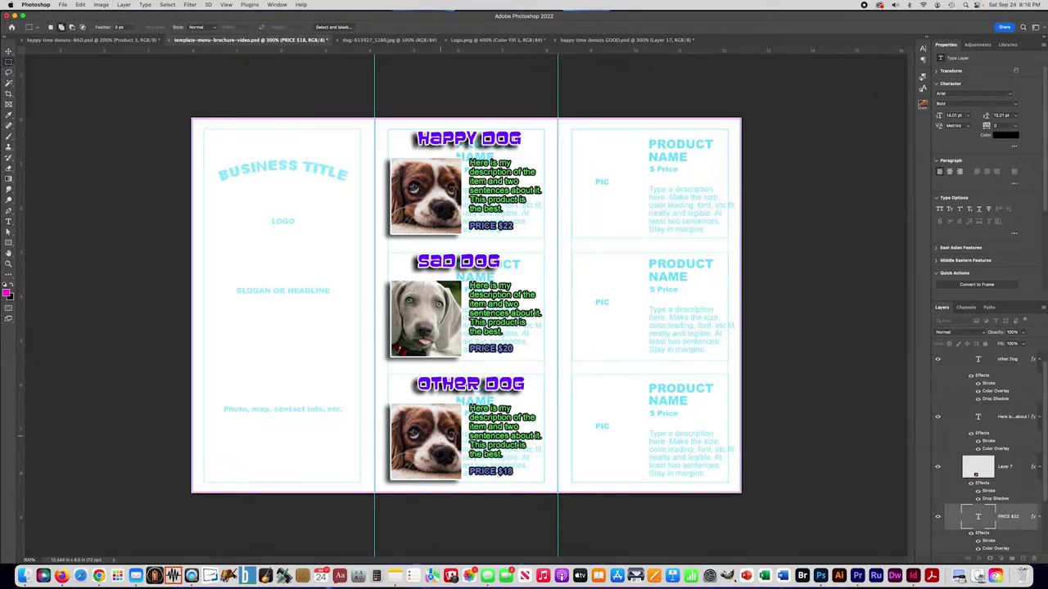
pyautogui.click(1017, 471)
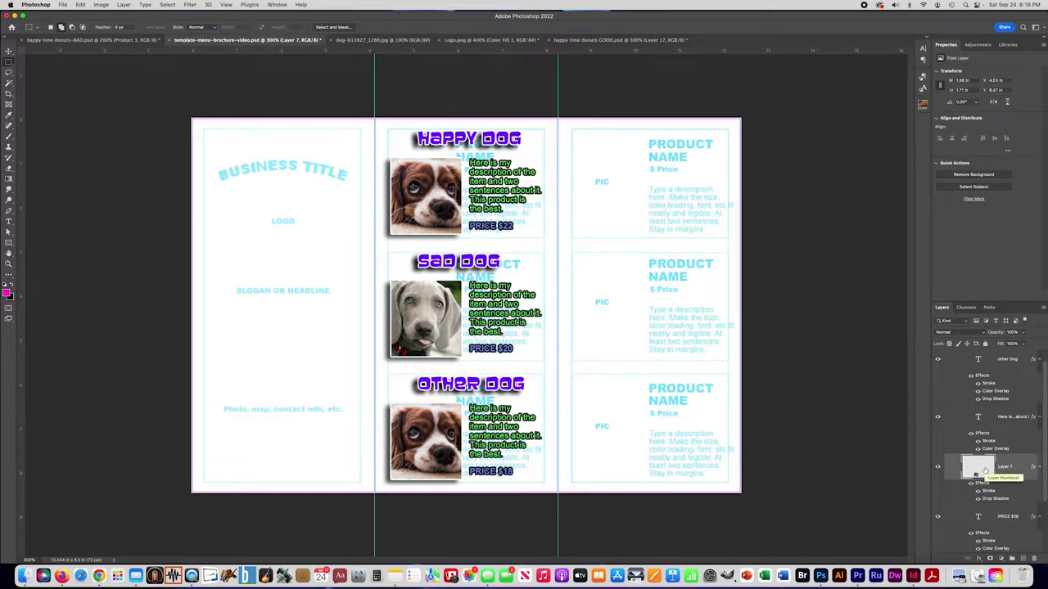
pyautogui.scroll(1, 948, 361)
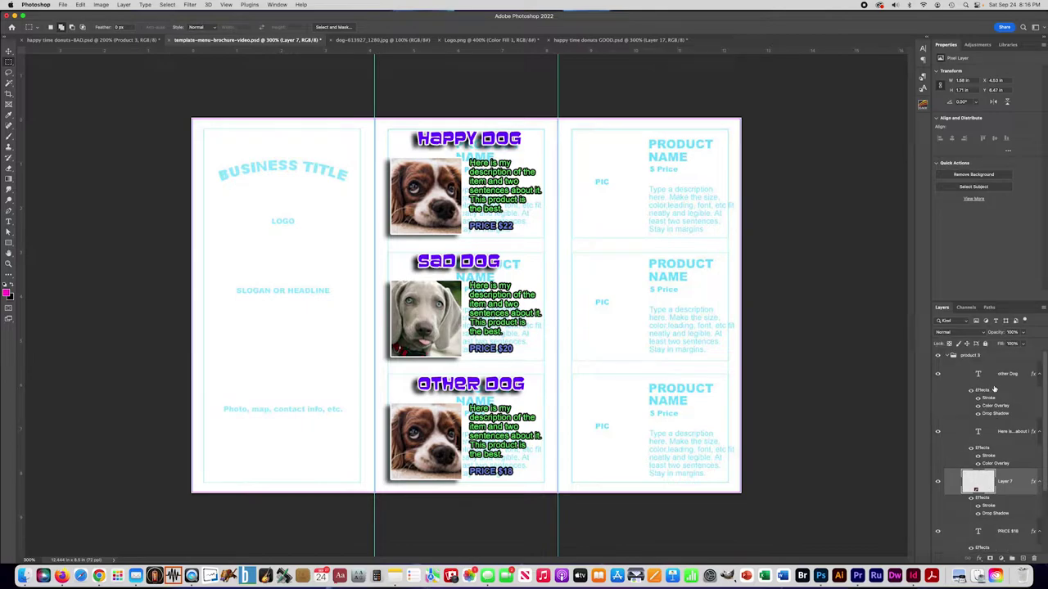
pyautogui.click(947, 357)
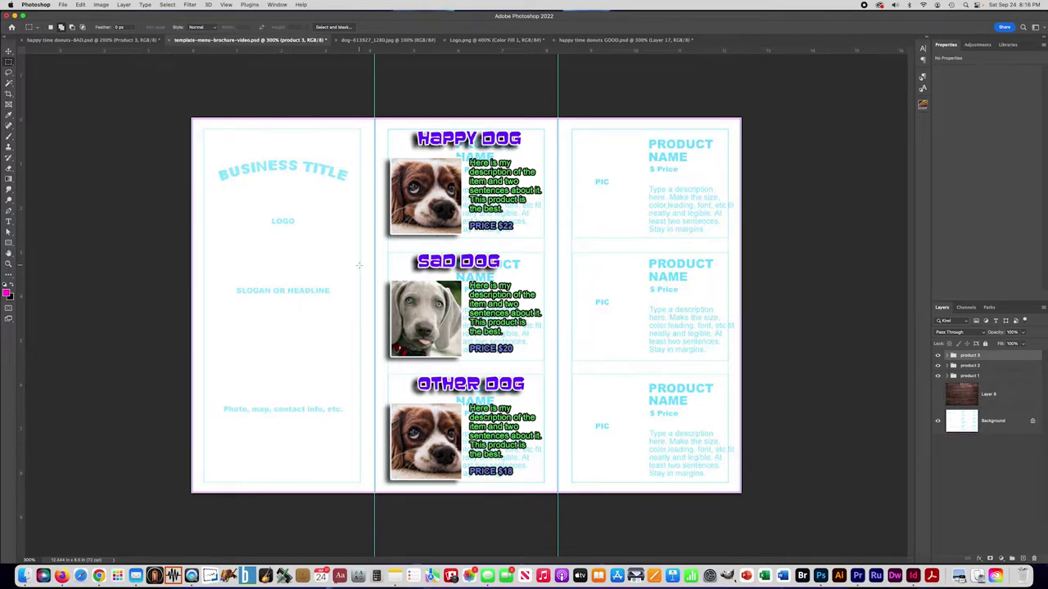
# Group the product 1, product 2 and product 3 groups together and name the new group panel 2
pyautogui.click(970, 375)
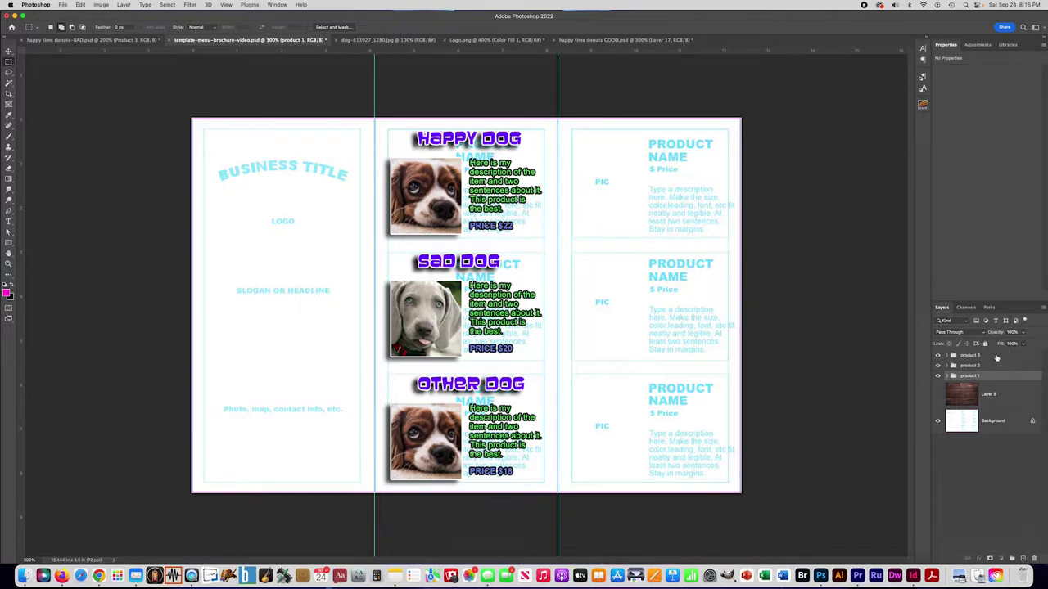
pyautogui.keyDown('shift'); pyautogui.click(992, 357); pyautogui.keyUp('shift')
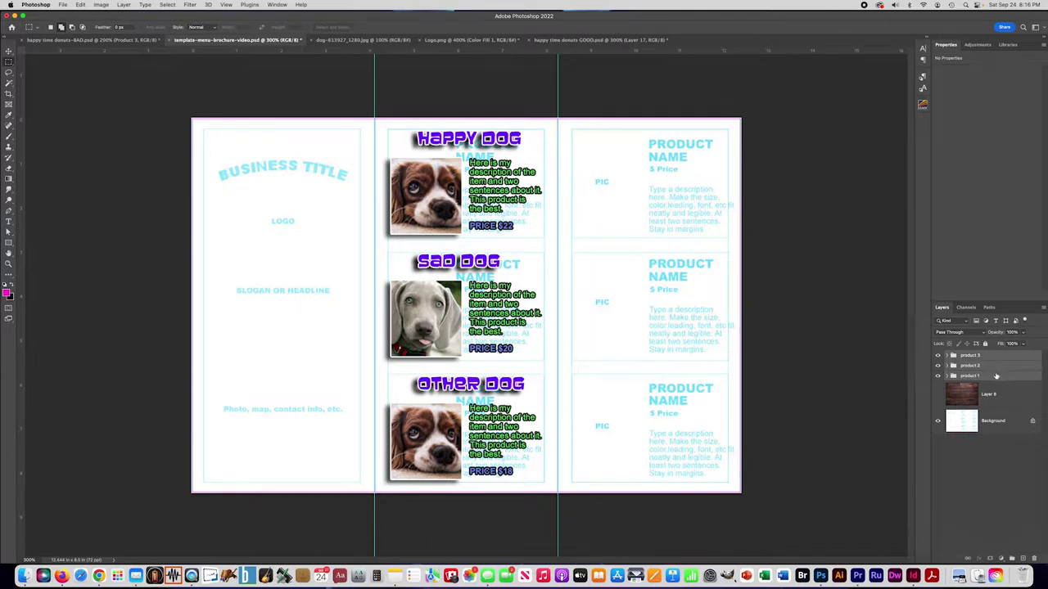
pyautogui.press('super+g')
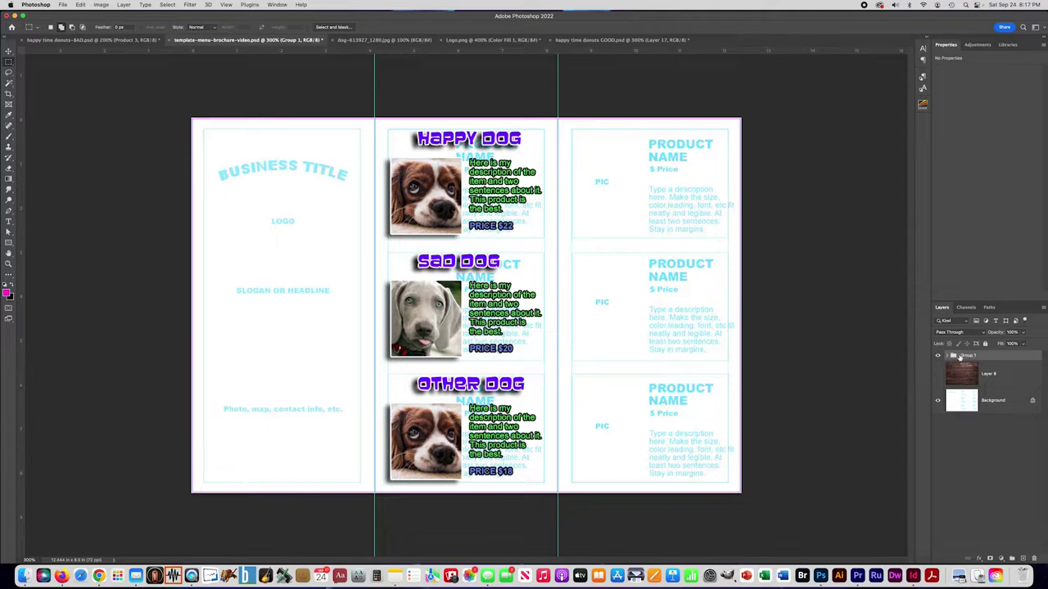
pyautogui.write('panel 2')
pyautogui.press('Return')
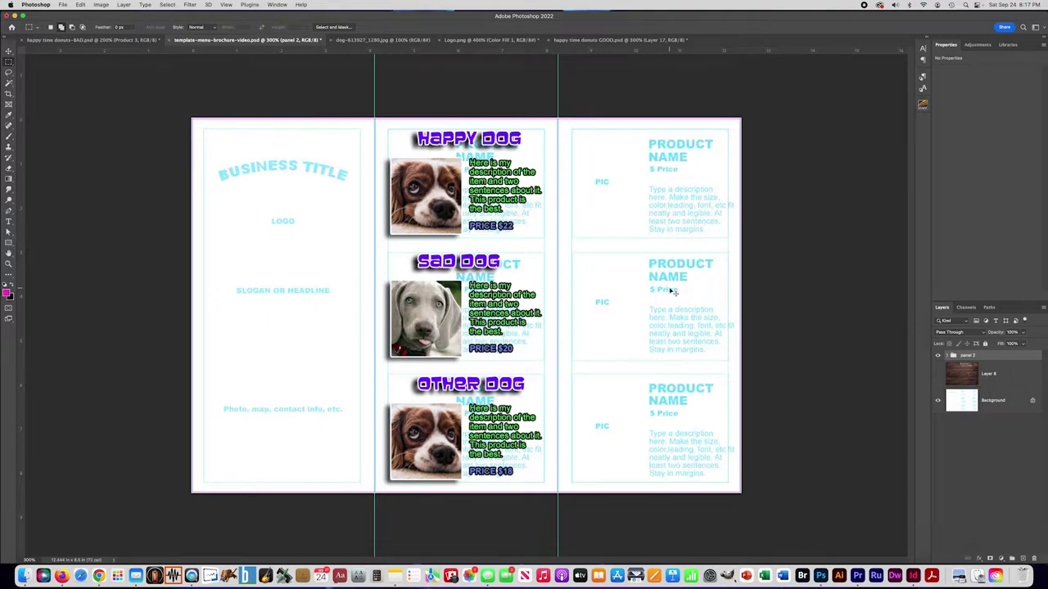
# Duplicate the panel 2 group and name the copy panel 3
pyautogui.press('super+j')
pyautogui.doubleClick(976, 357)
pyautogui.moveTo(972, 357); pyautogui.dragTo(1016, 355)
pyautogui.write('3')
pyautogui.press('Return')
# Move the duplicated panel group straight across into the brochure's third panel and collapse the group
pyautogui.press('super+t')
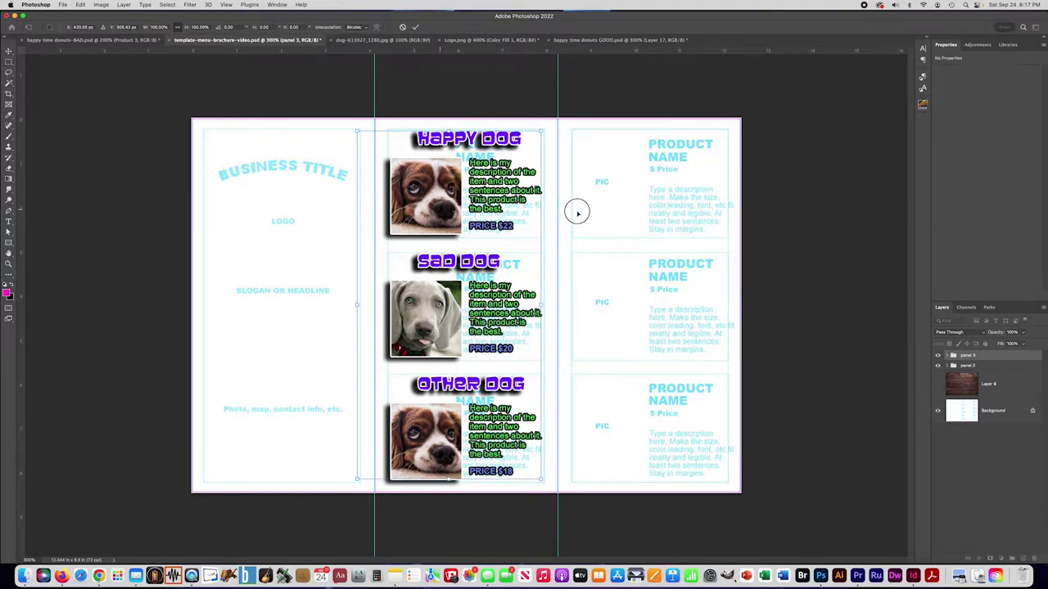
pyautogui.moveTo(455, 215); pyautogui.dragTo(635, 216)
pyautogui.press('Return')
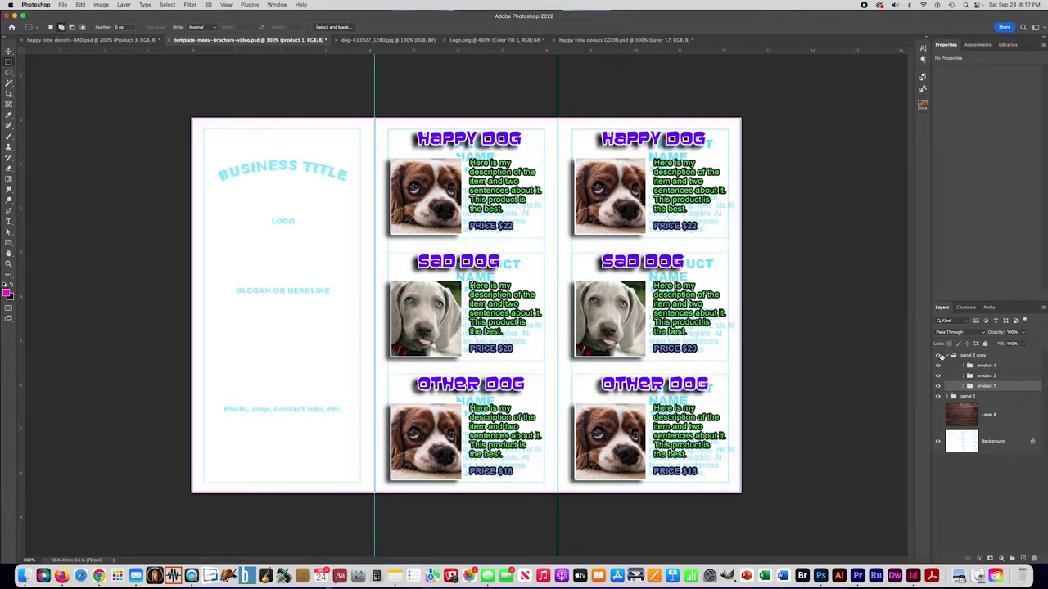
pyautogui.click(946, 356)
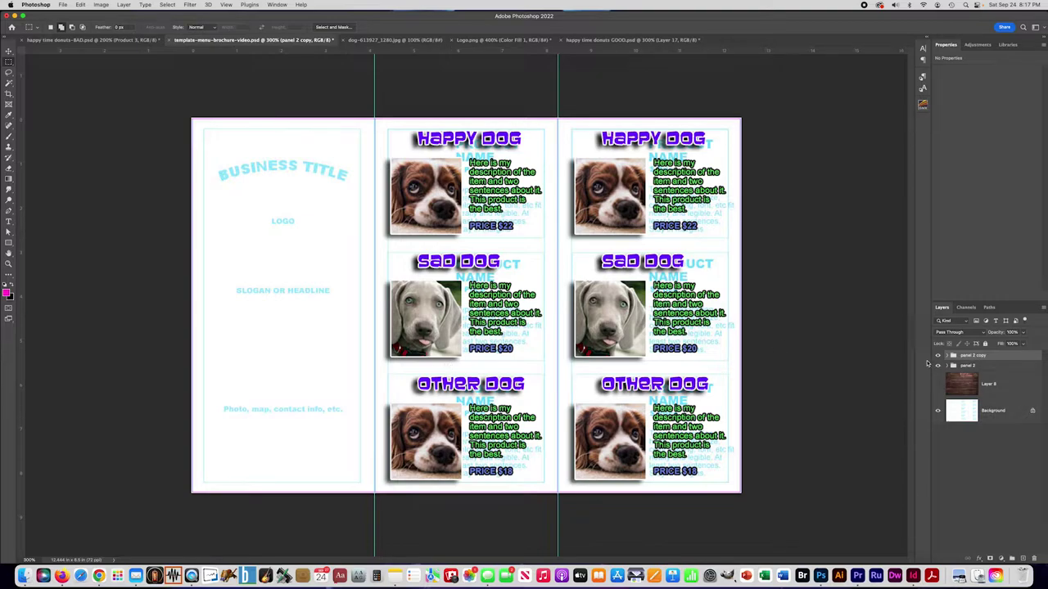
# Show the wood background layer and create a new layer named color block directly above it, beneath the panel groups
pyautogui.click(938, 385)
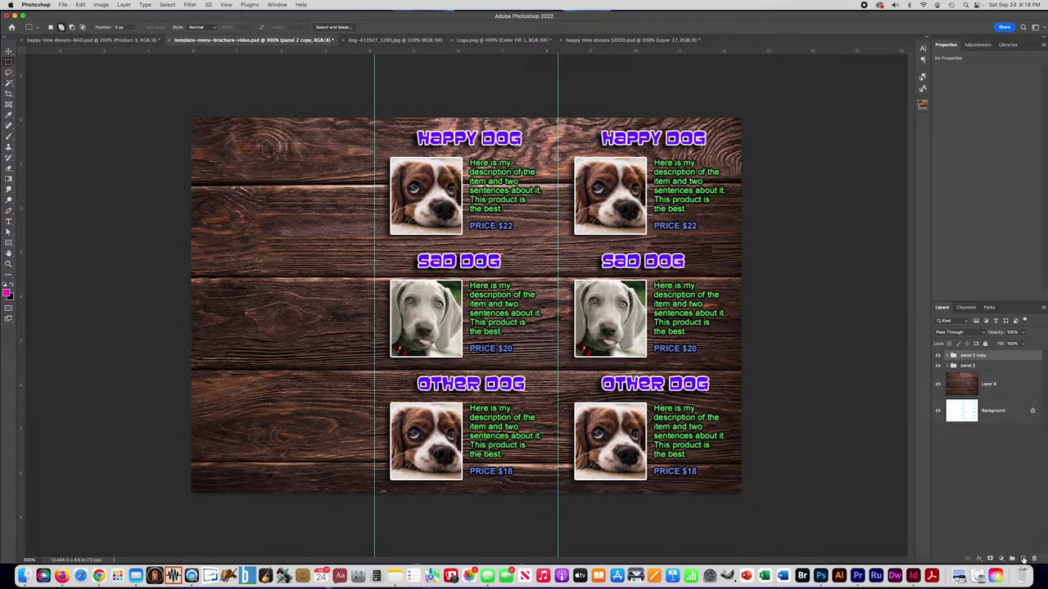
pyautogui.click(124, 5)
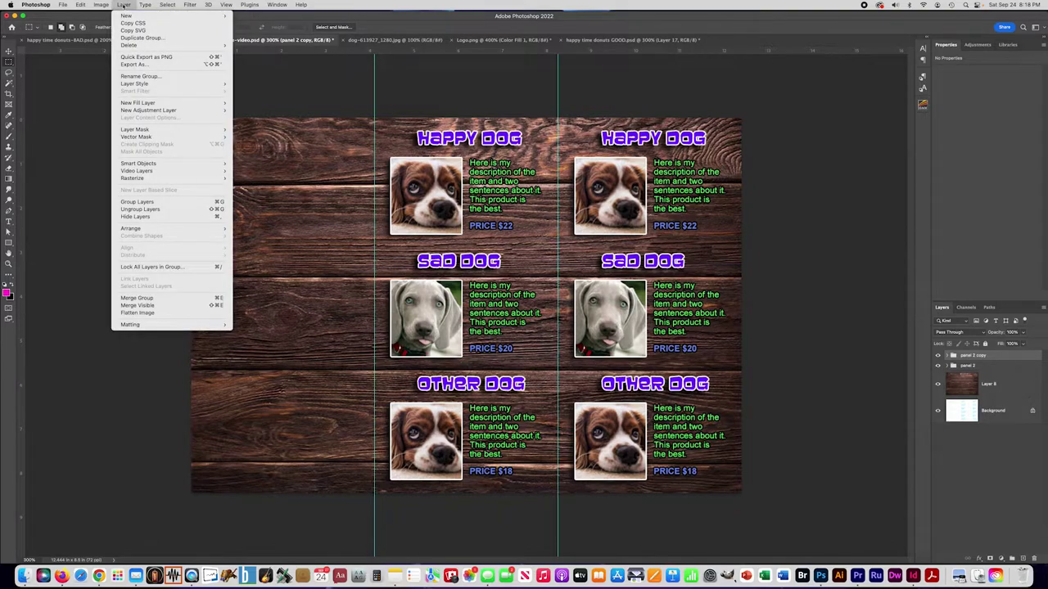
pyautogui.moveTo(126, 17)
pyautogui.click(261, 16)
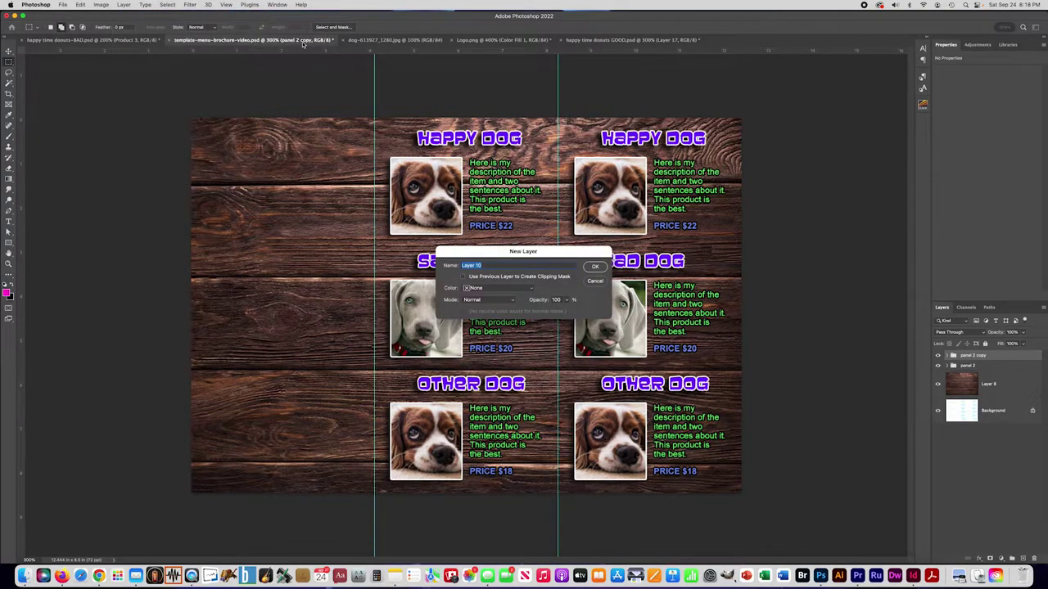
pyautogui.write('color block')
pyautogui.press('Return')
pyautogui.moveTo(1007, 392); pyautogui.dragTo(1011, 402)
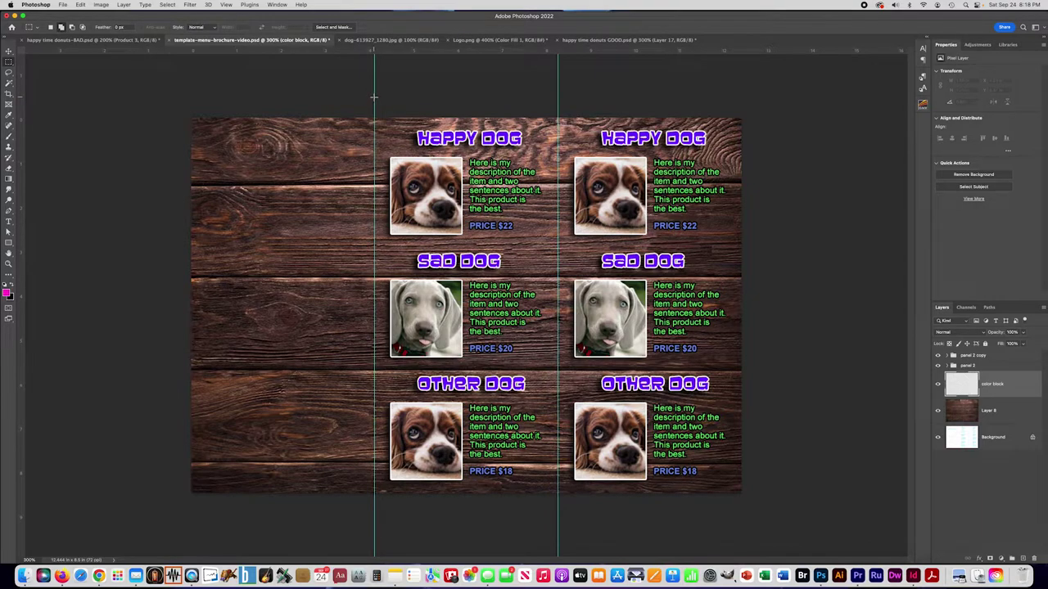
# Fill the whole second panel on the color block layer with the magenta foreground color and set the layer's blend mode to Overlay
pyautogui.moveTo(374, 97); pyautogui.dragTo(558, 533)
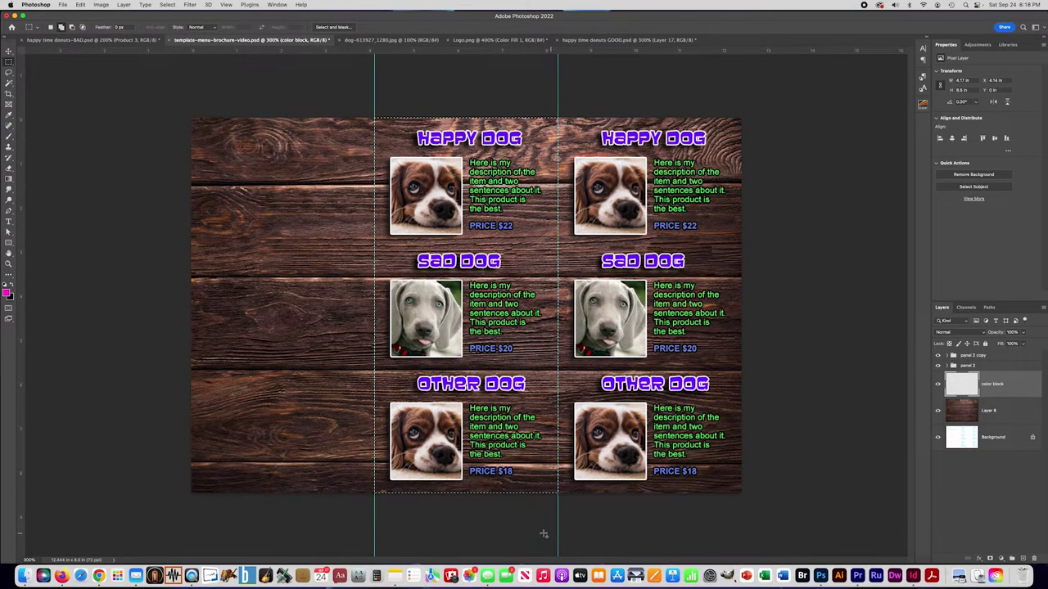
pyautogui.click(80, 4)
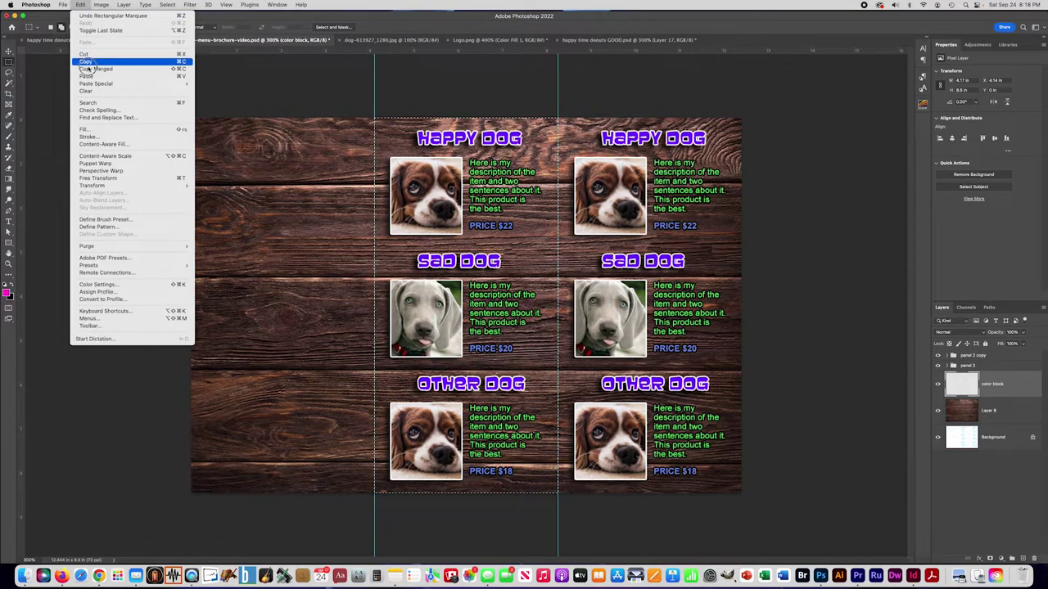
pyautogui.click(103, 131)
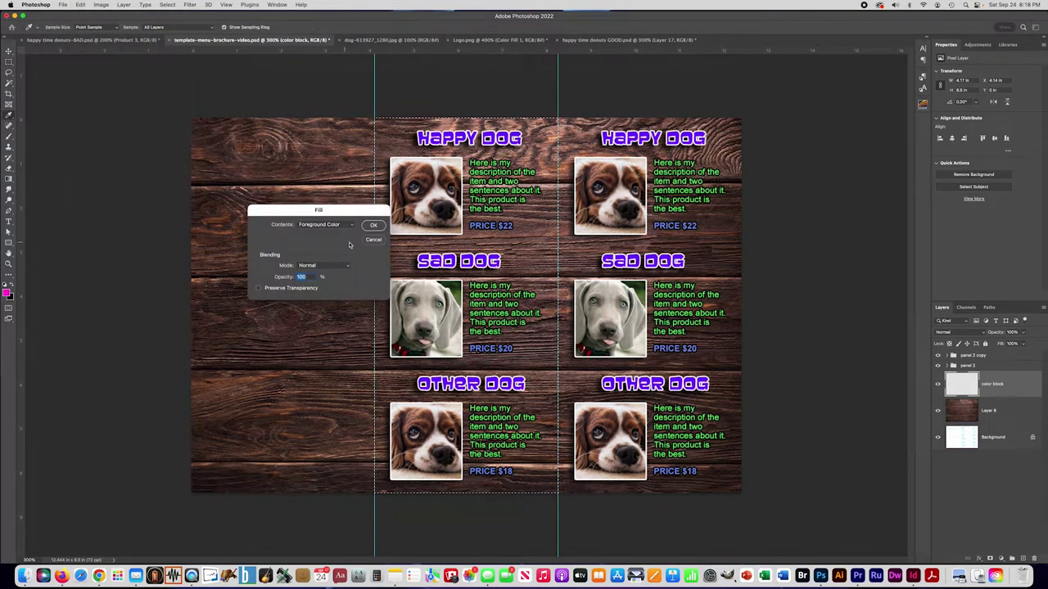
pyautogui.click(373, 226)
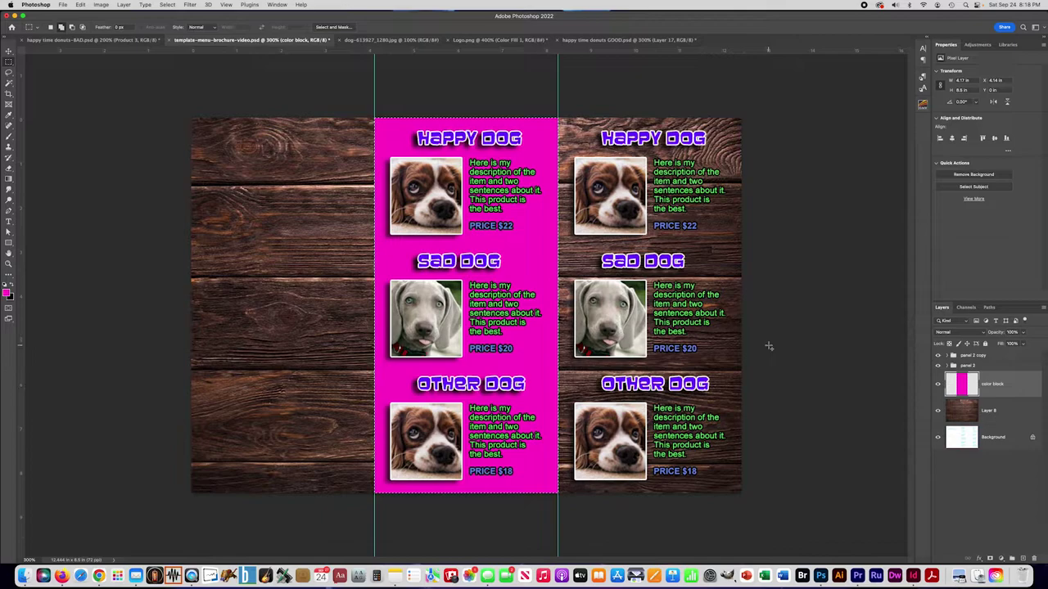
pyautogui.click(945, 331)
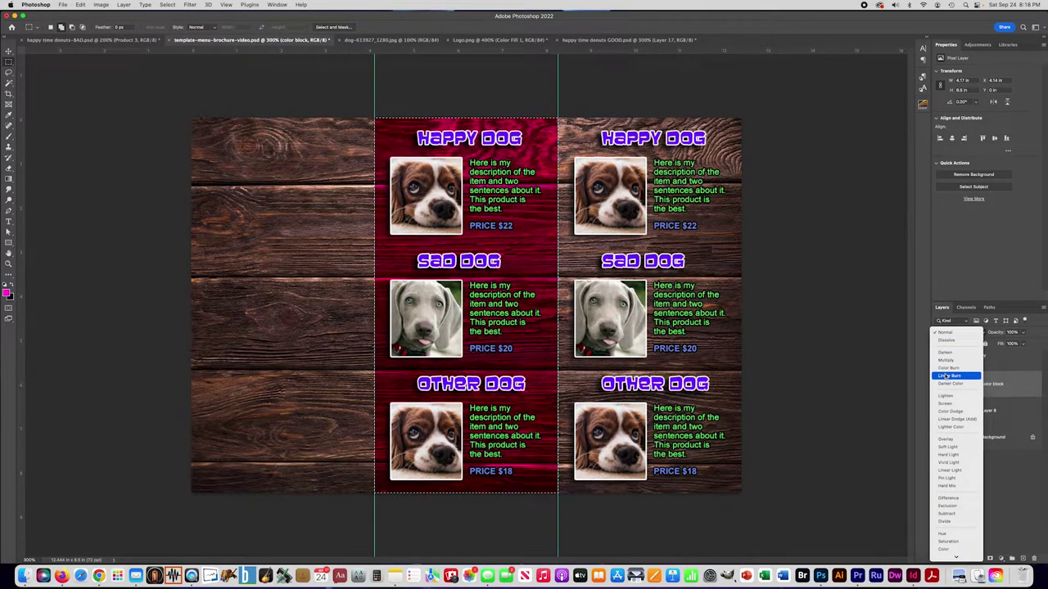
pyautogui.click(945, 439)
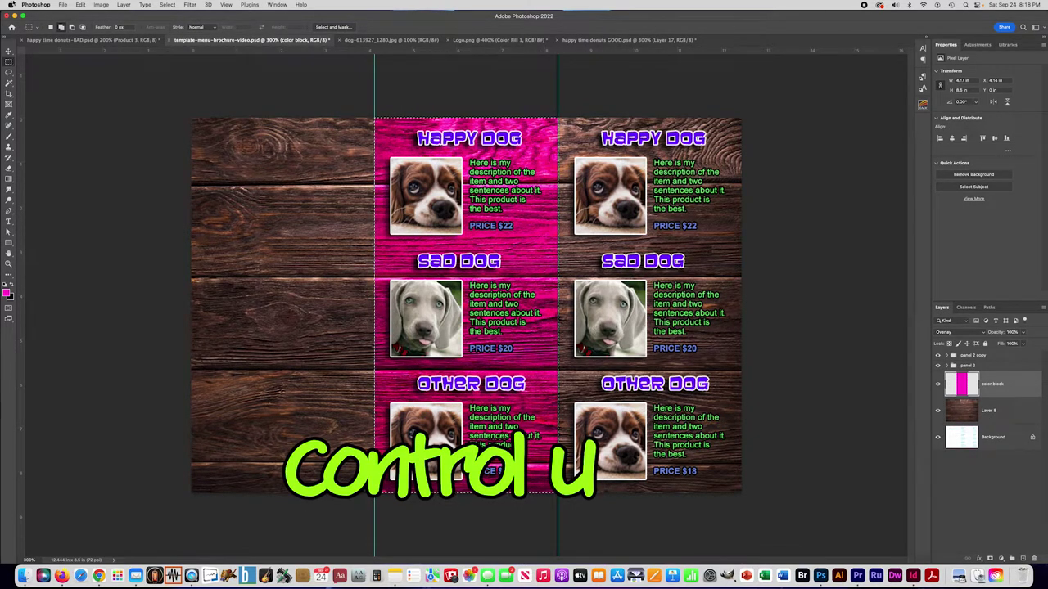
pyautogui.hotkey('ctrl', 'u')
pyautogui.moveTo(677, 401); pyautogui.dragTo(638, 422)
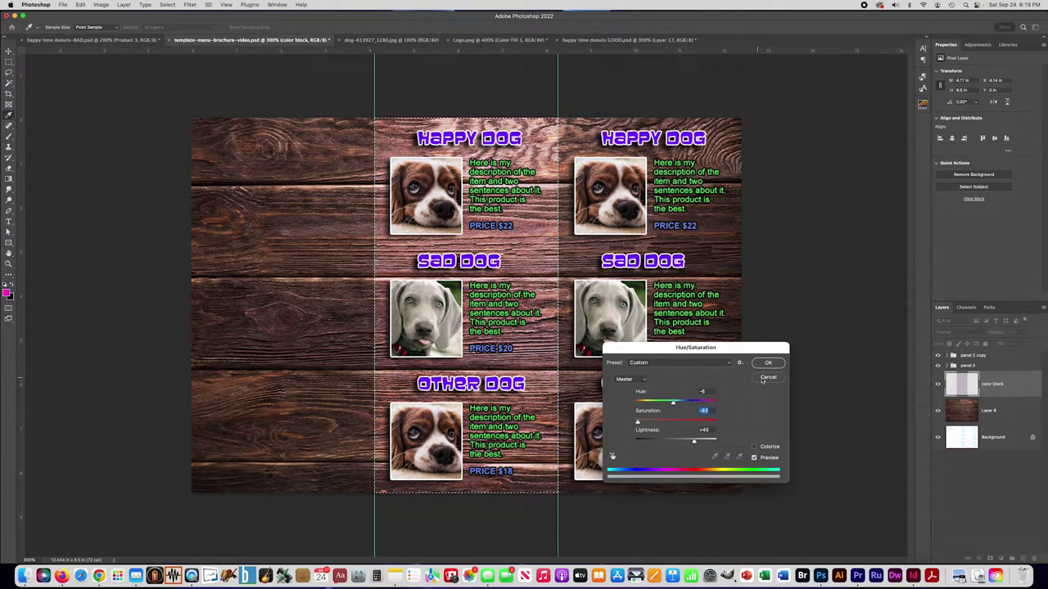
pyautogui.click(768, 377)
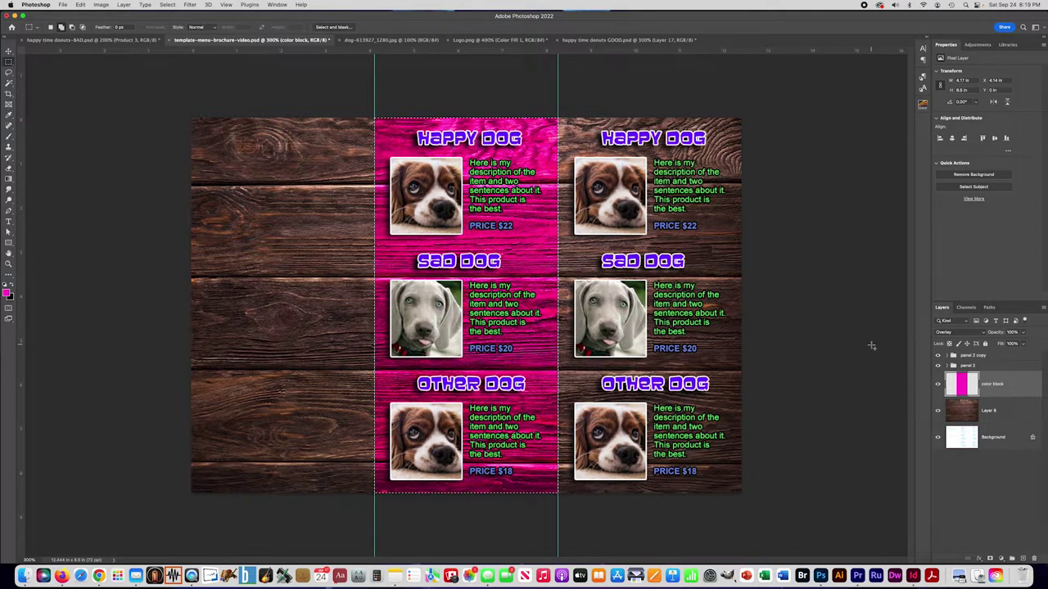
# Clear the panel selection, view the happy time donuts BAD example, and return to the template menu brochure document
pyautogui.press('super+d')
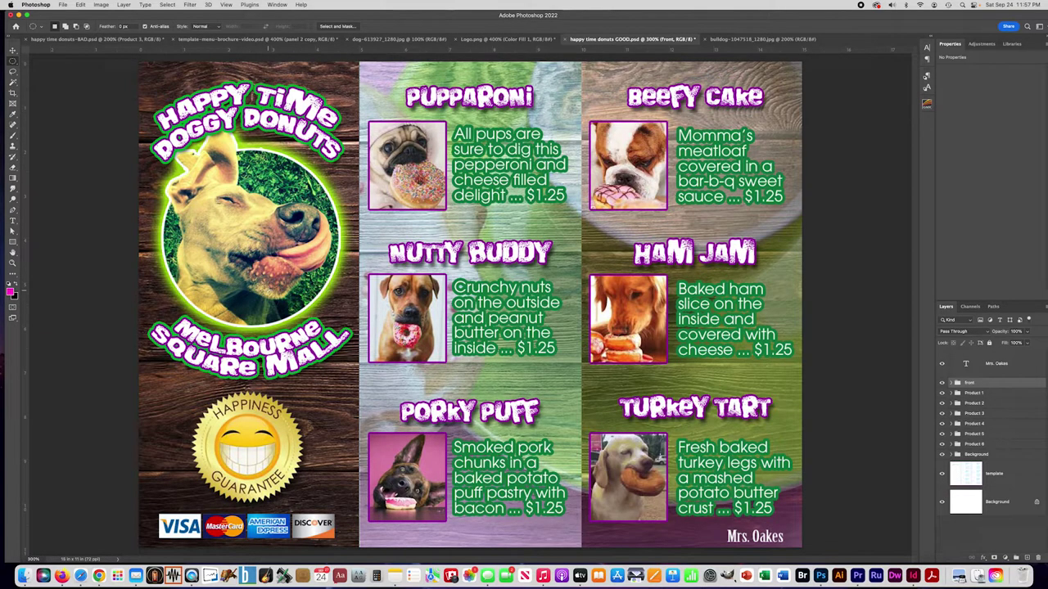
pyautogui.click(192, 40)
pyautogui.click(121, 39)
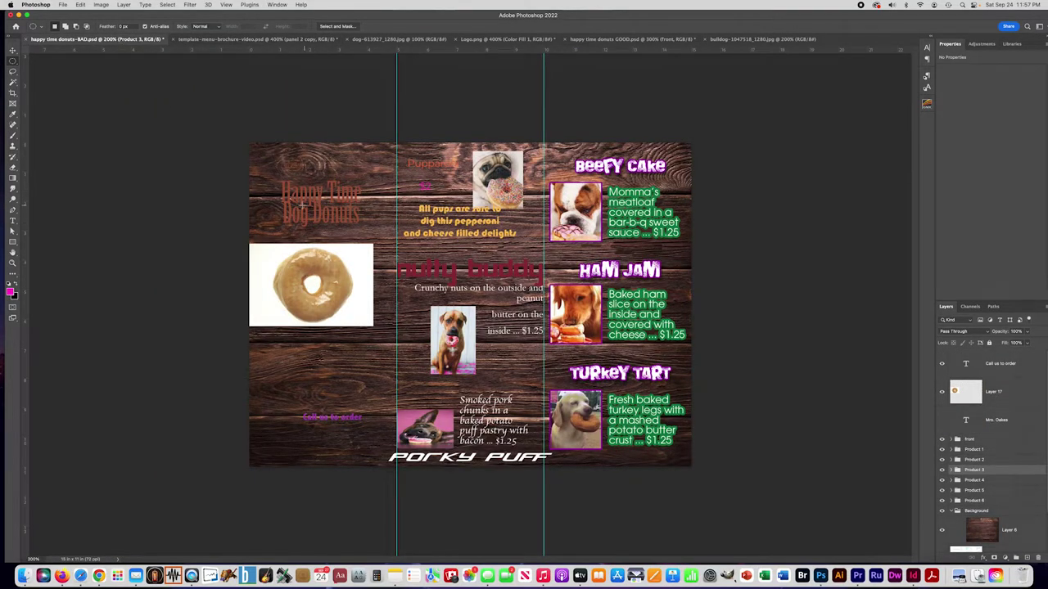
pyautogui.click(208, 40)
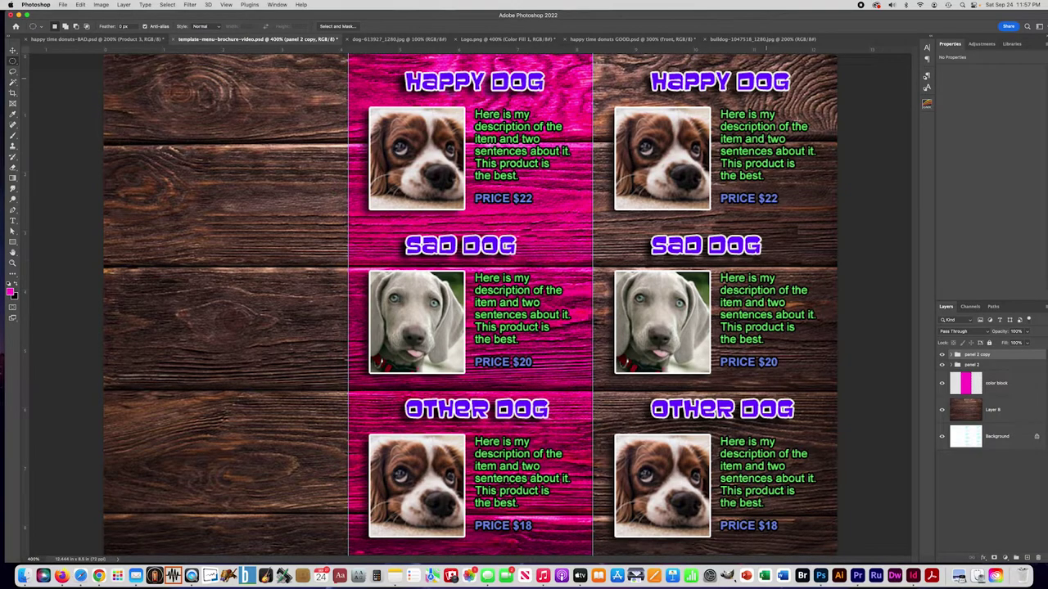
# On a new layer, select a circle about 2.5 in wide in the first panel's upper half and fill it with the magenta foreground color
pyautogui.click(1027, 559)
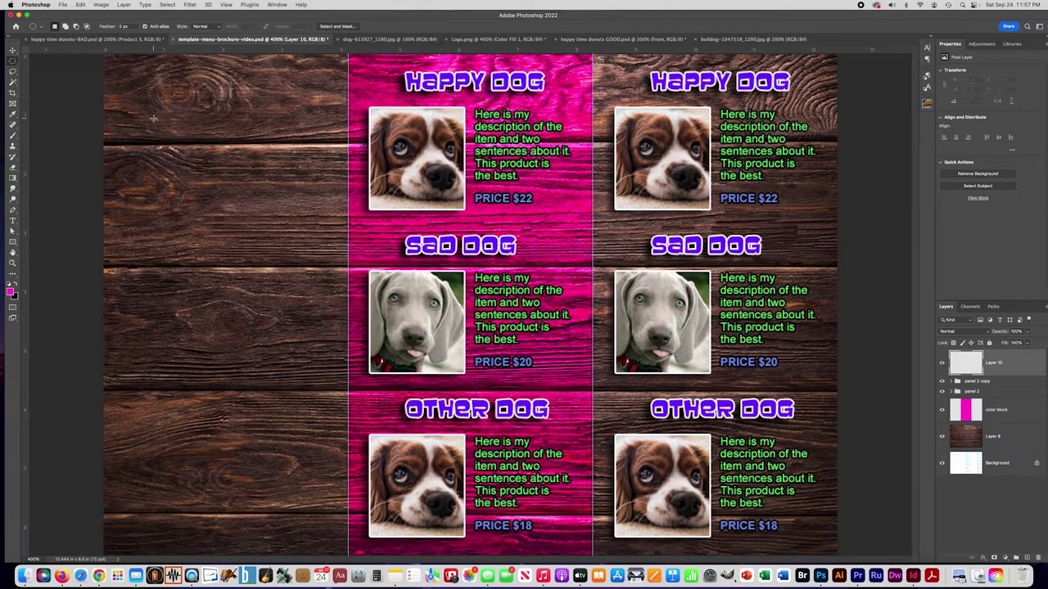
pyautogui.moveTo(146, 110); pyautogui.dragTo(291, 286)
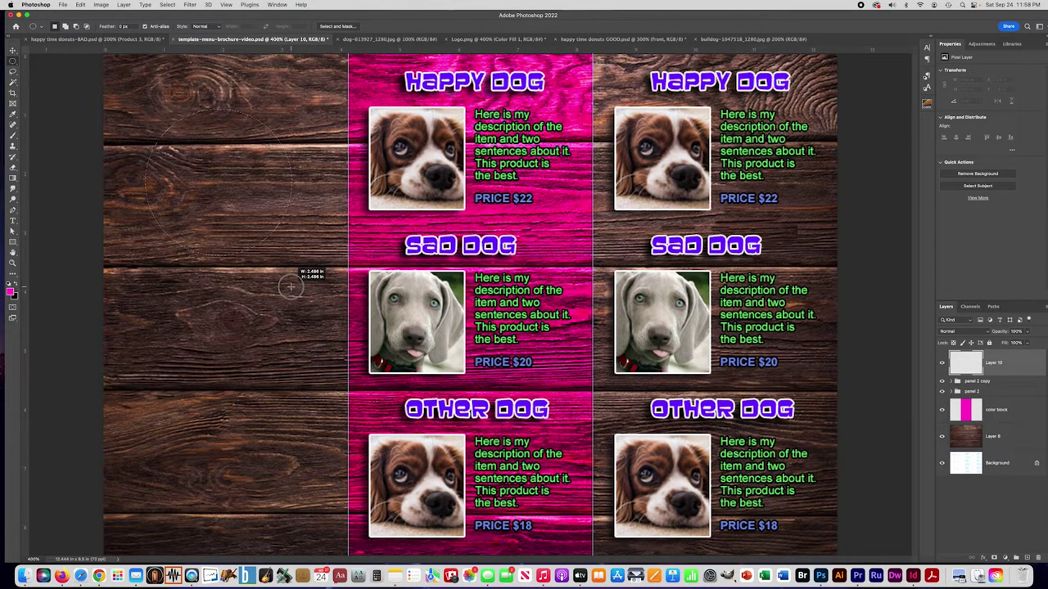
pyautogui.moveTo(290, 286); pyautogui.dragTo(286, 285)
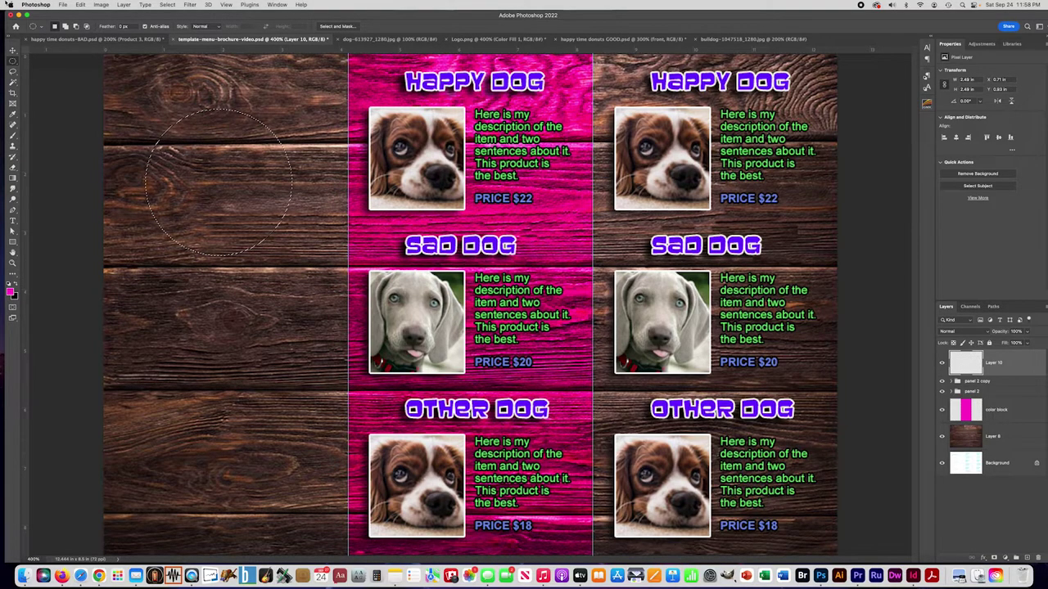
pyautogui.click(80, 5)
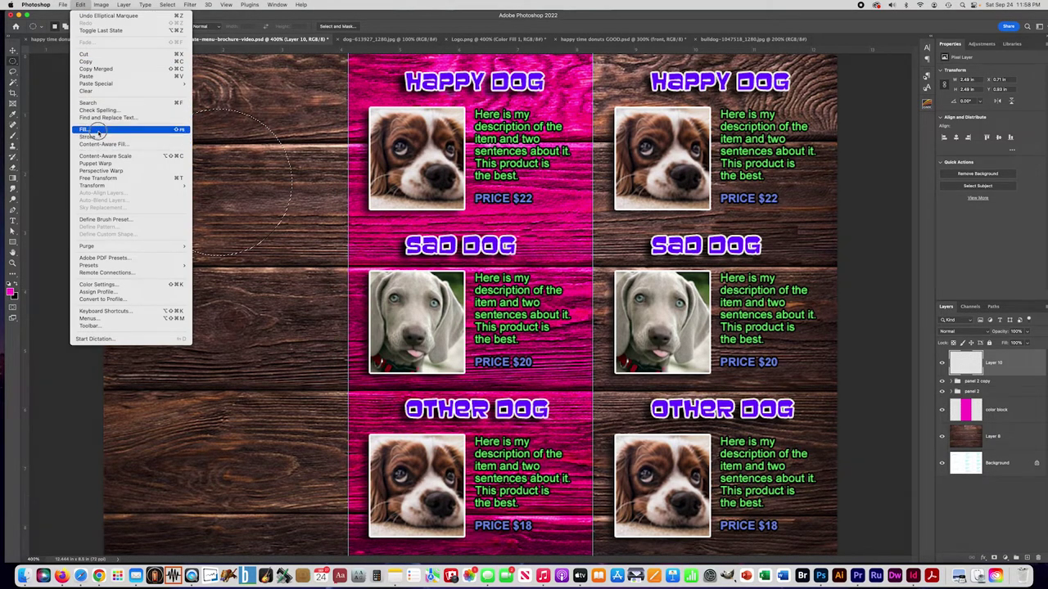
pyautogui.press('Return')
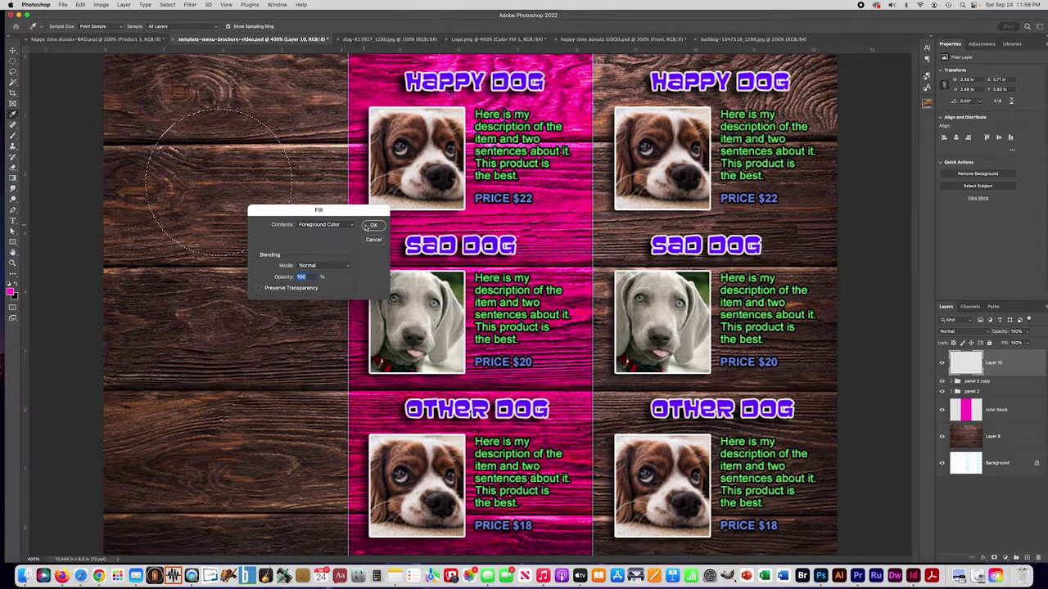
pyautogui.click(371, 226)
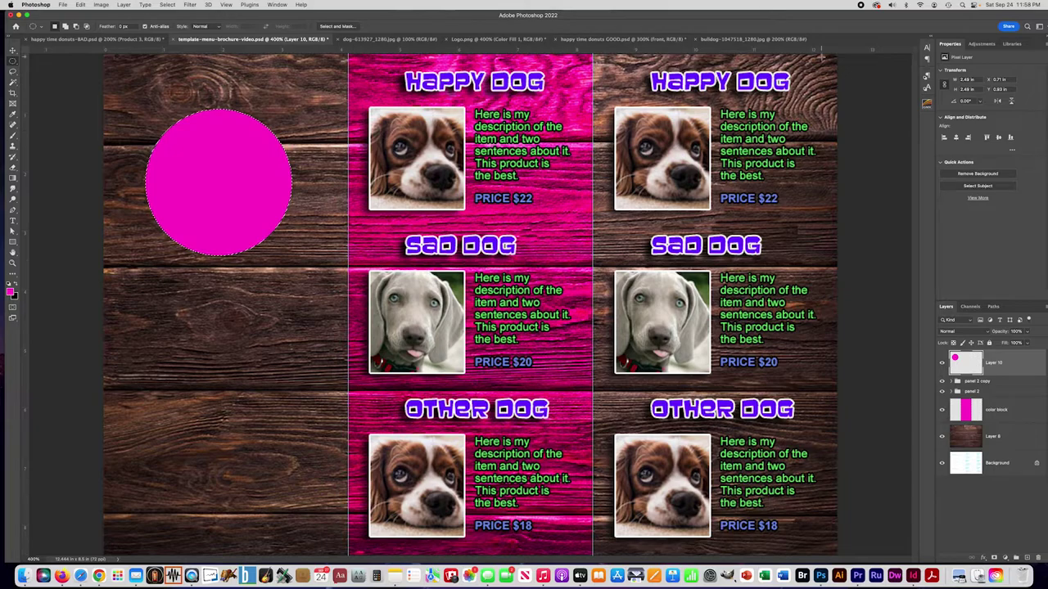
# Copy the entire bulldog photo and return to the template menu brochure document
pyautogui.click(737, 40)
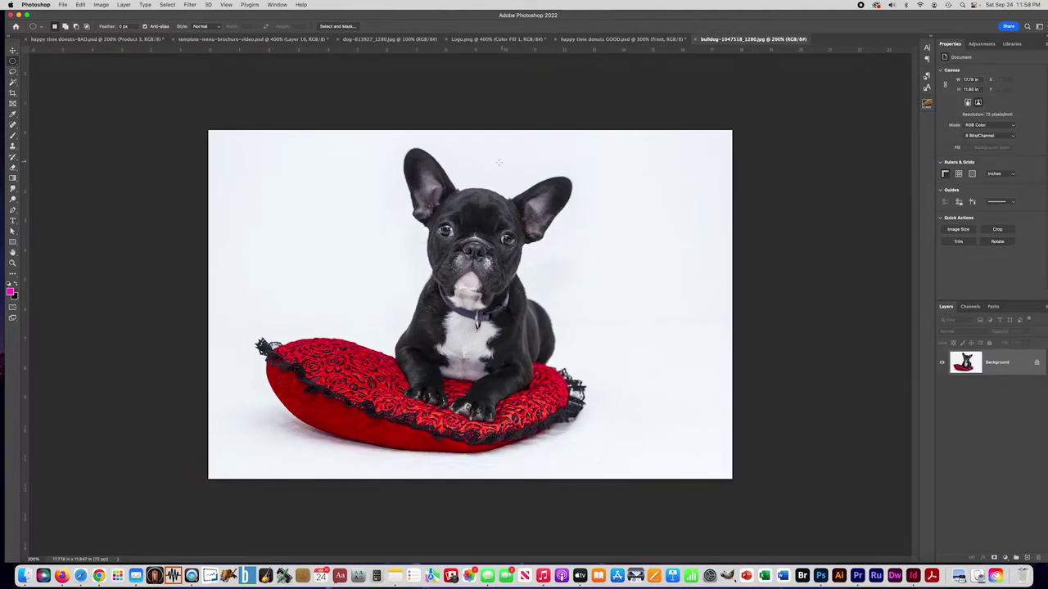
pyautogui.press('super+a')
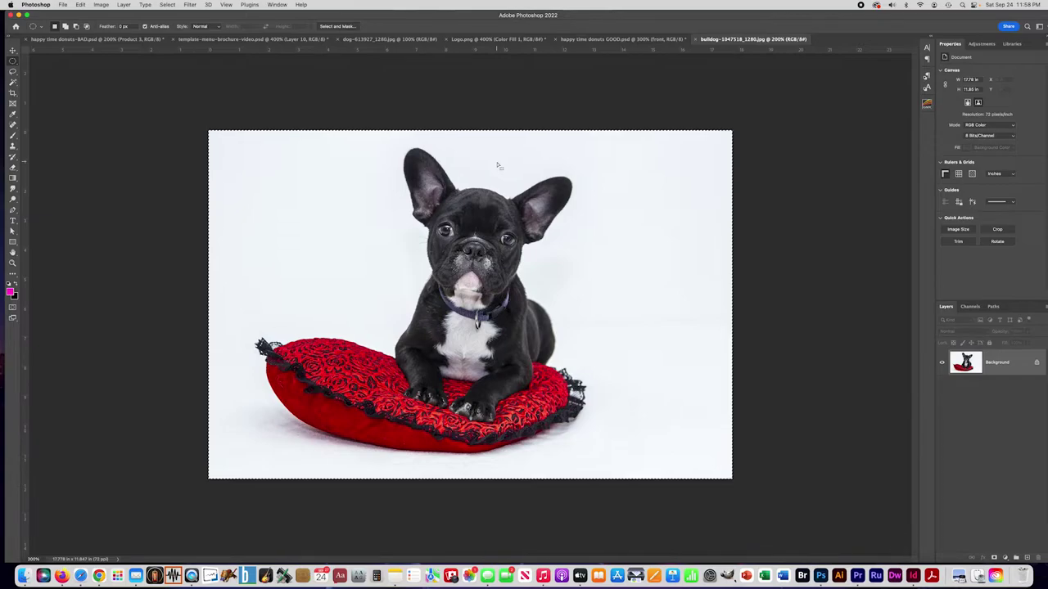
pyautogui.click(96, 40)
pyautogui.click(211, 39)
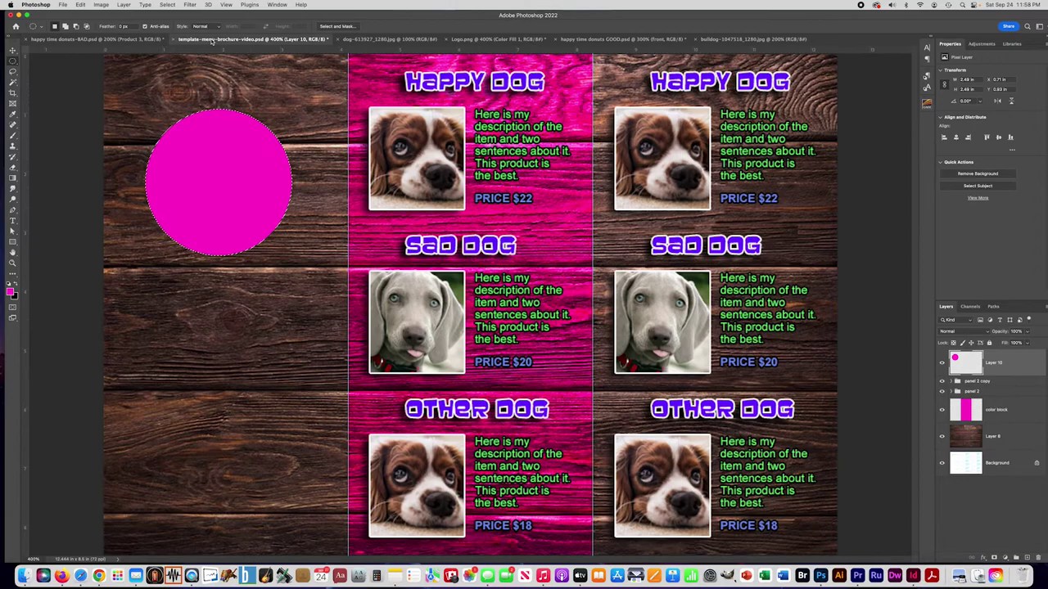
pyautogui.click(81, 5)
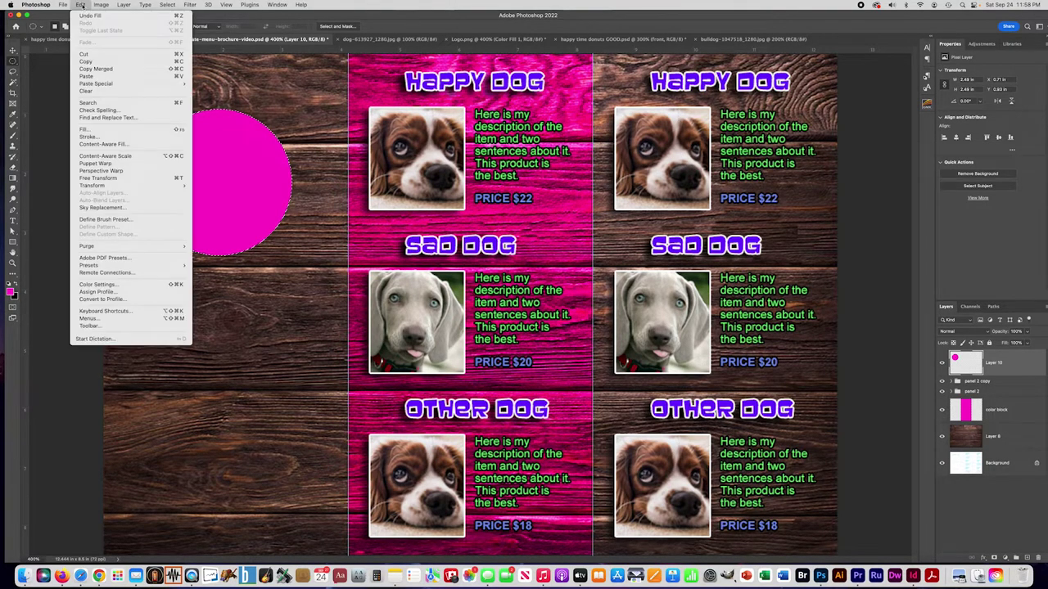
pyautogui.moveTo(95, 83)
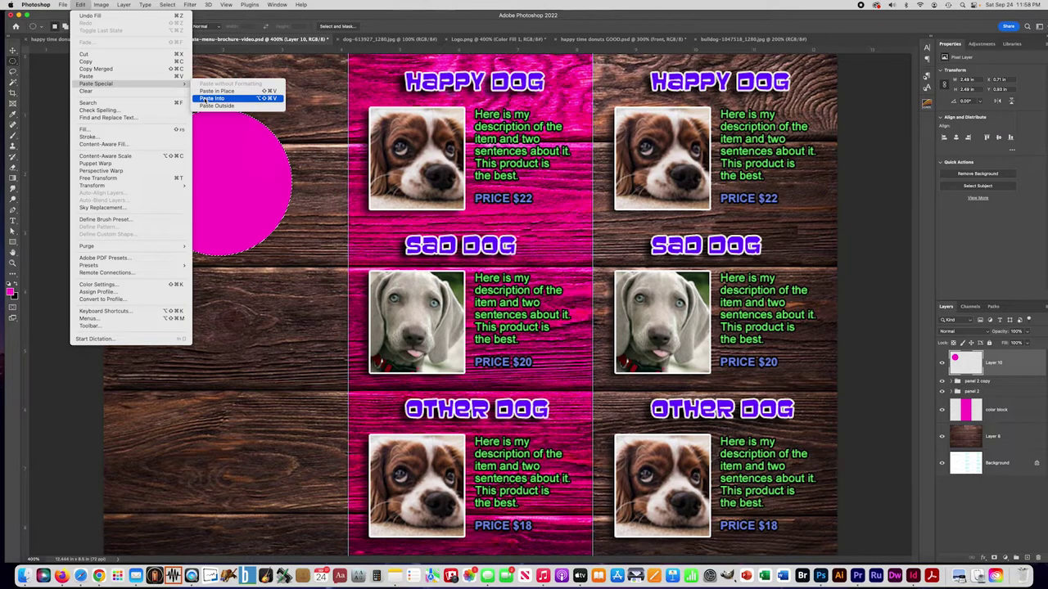
pyautogui.click(158, 233)
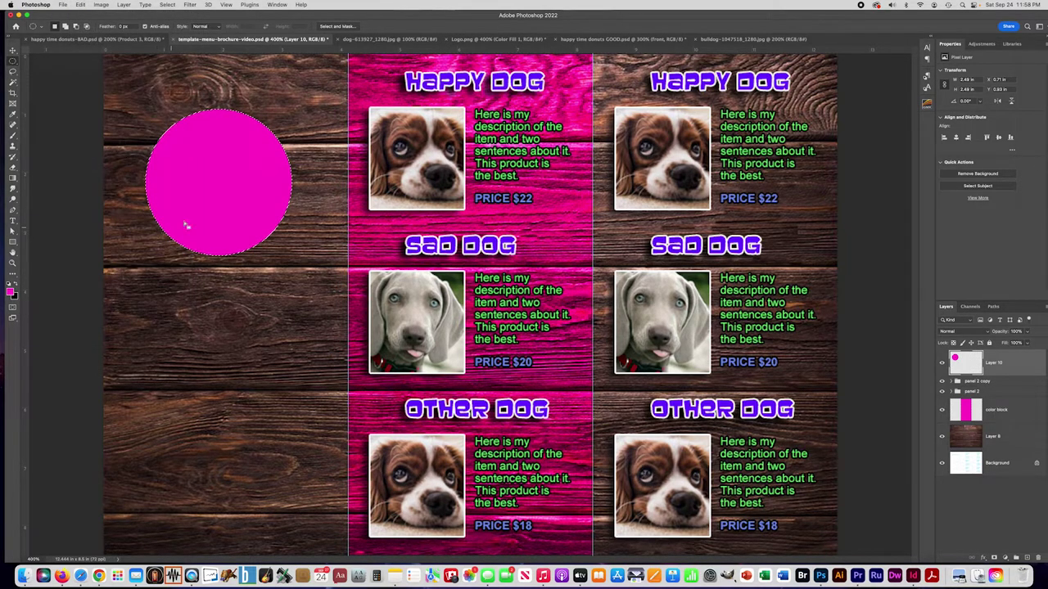
# Clear the selection and reload the magenta circle as a new selection from the Layer 10 Transparency channel
pyautogui.press('super+d')
pyautogui.click(167, 5)
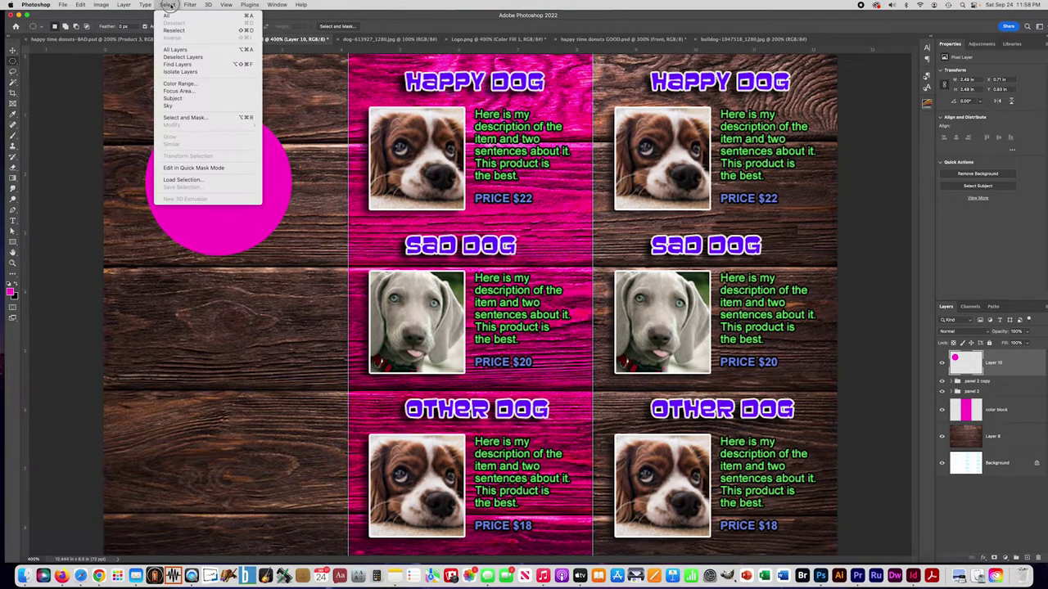
pyautogui.click(184, 179)
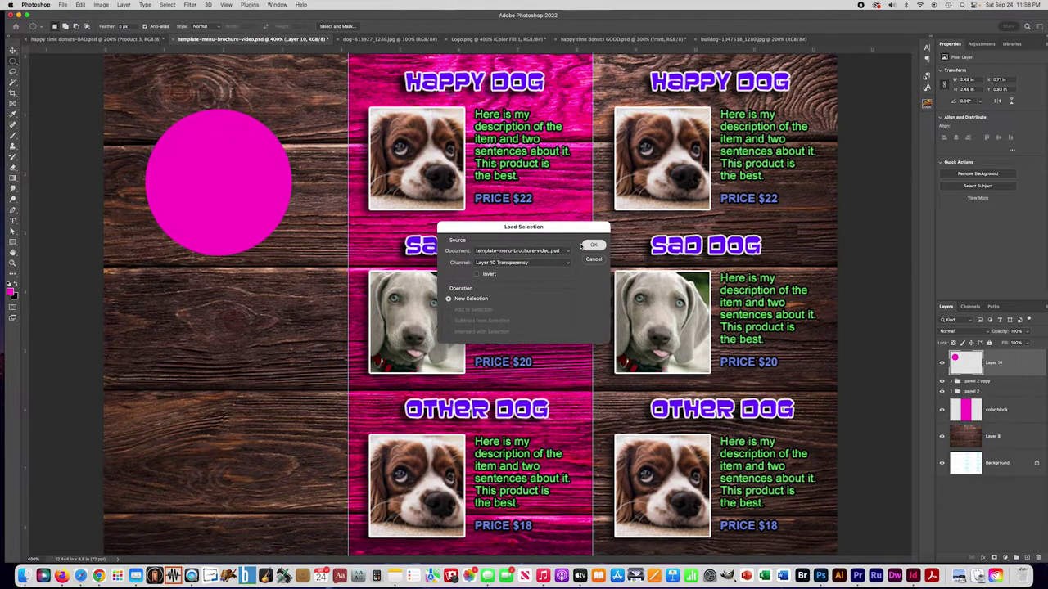
pyautogui.click(593, 245)
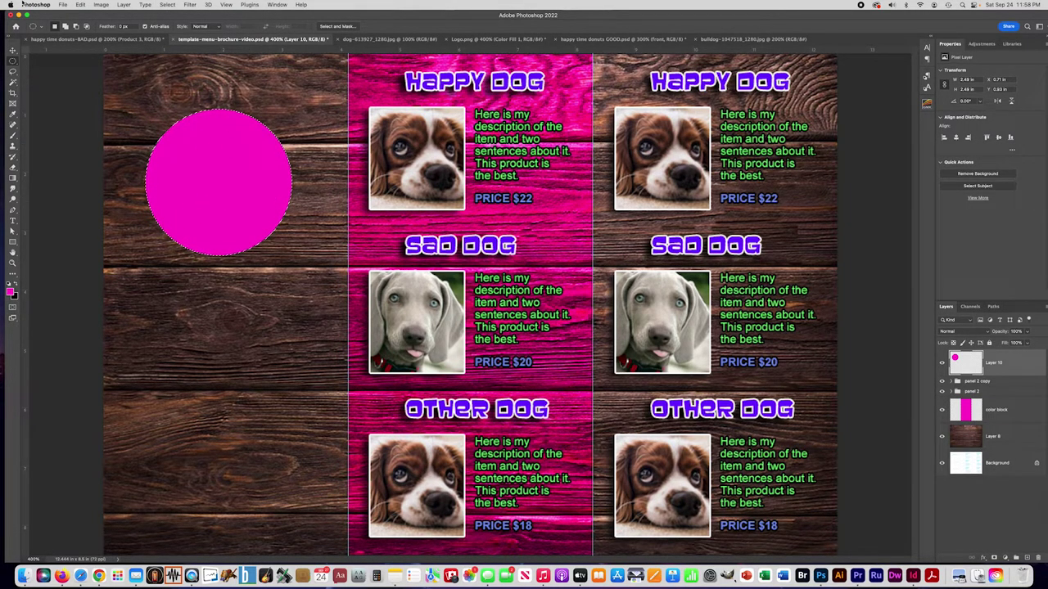
# Use Paste Into to place the copied bulldog photo inside the circular selection
pyautogui.click(81, 5)
pyautogui.moveTo(97, 85)
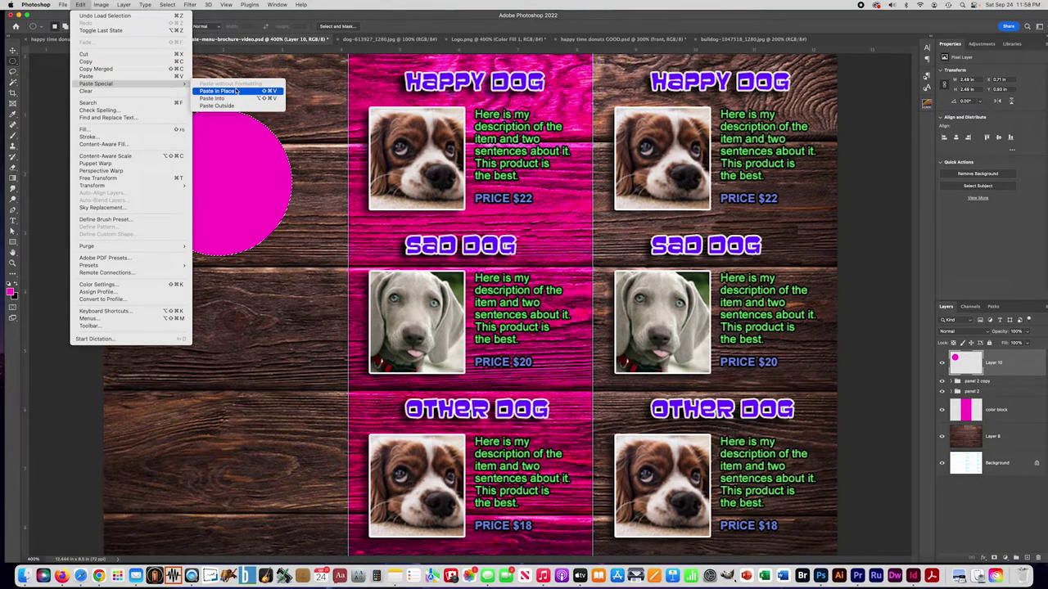
pyautogui.click(212, 98)
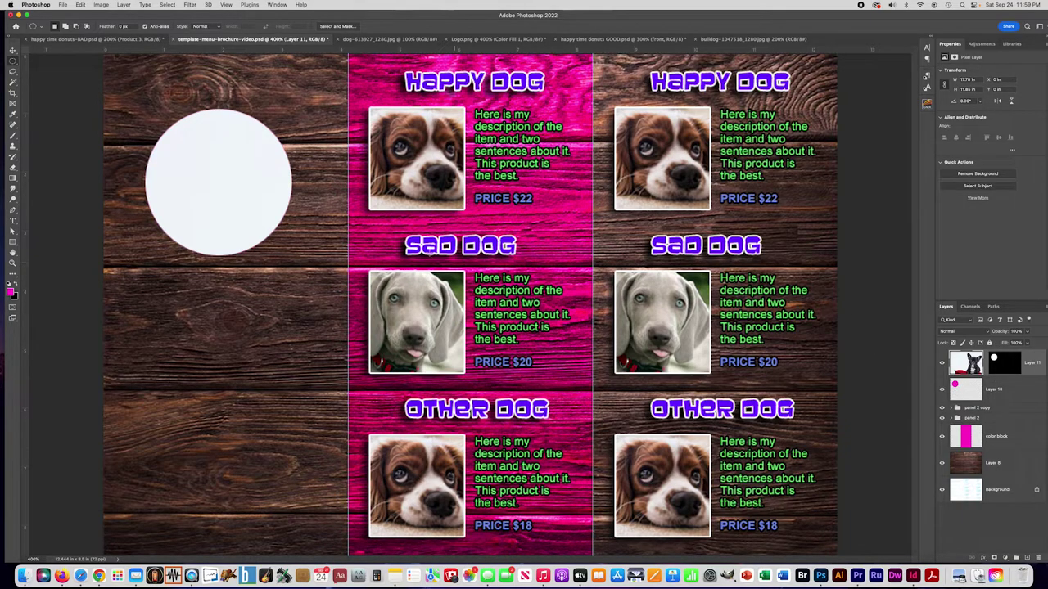
# Scale the pasted bulldog photo to about 43% and position it so the dog's head and chest fill the circle
pyautogui.press('super+t')
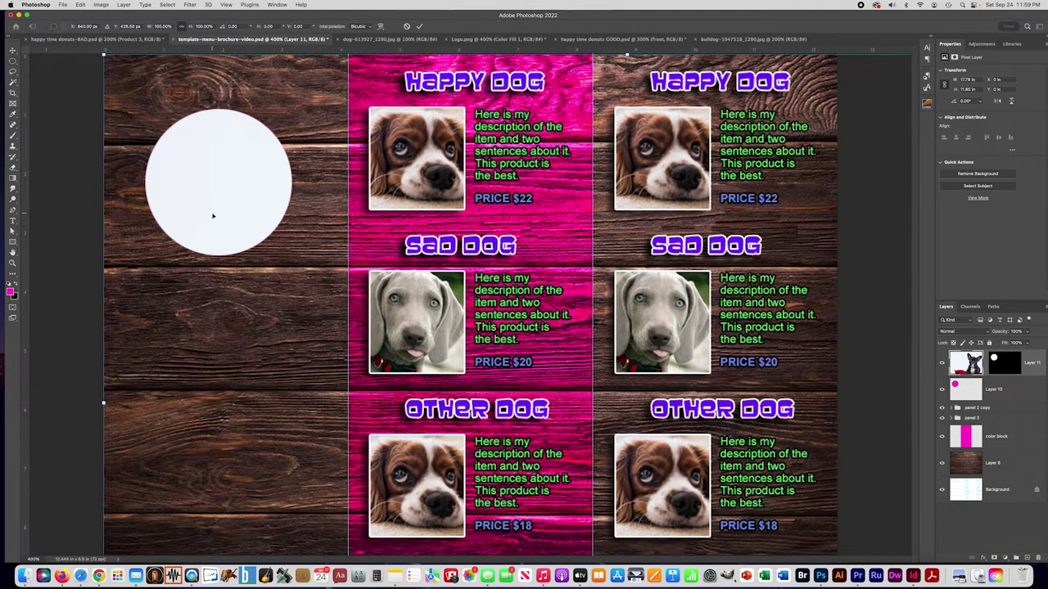
pyautogui.moveTo(103, 55); pyautogui.dragTo(658, 334)
pyautogui.moveTo(797, 463); pyautogui.dragTo(246, 161)
pyautogui.moveTo(64, 92); pyautogui.dragTo(236, 195)
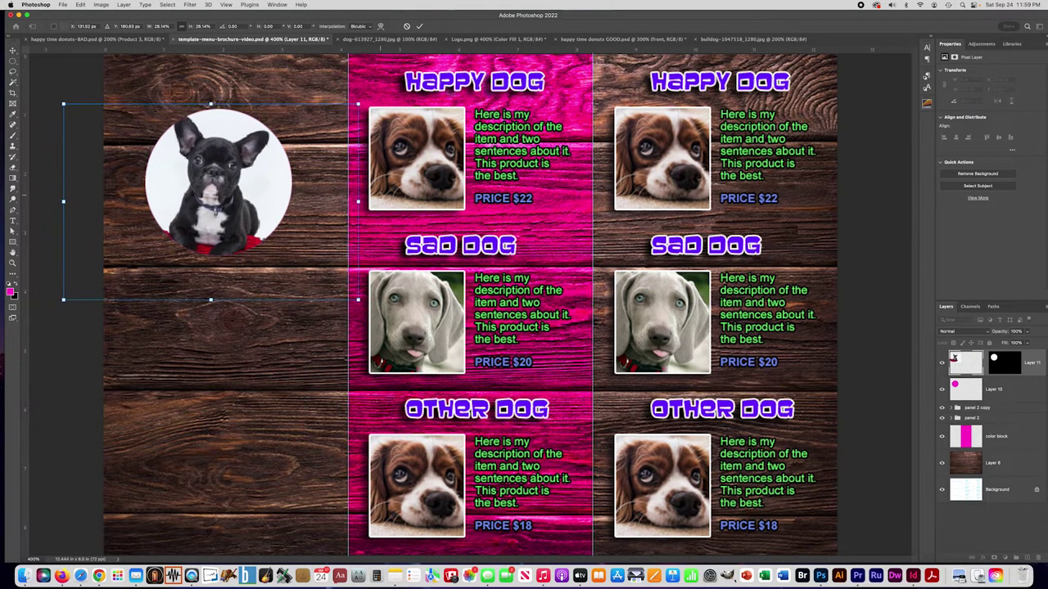
pyautogui.moveTo(357, 104); pyautogui.dragTo(459, 37)
pyautogui.moveTo(264, 138); pyautogui.dragTo(186, 212)
pyautogui.moveTo(405, 352); pyautogui.dragTo(459, 385)
pyautogui.moveTo(237, 217); pyautogui.dragTo(210, 198)
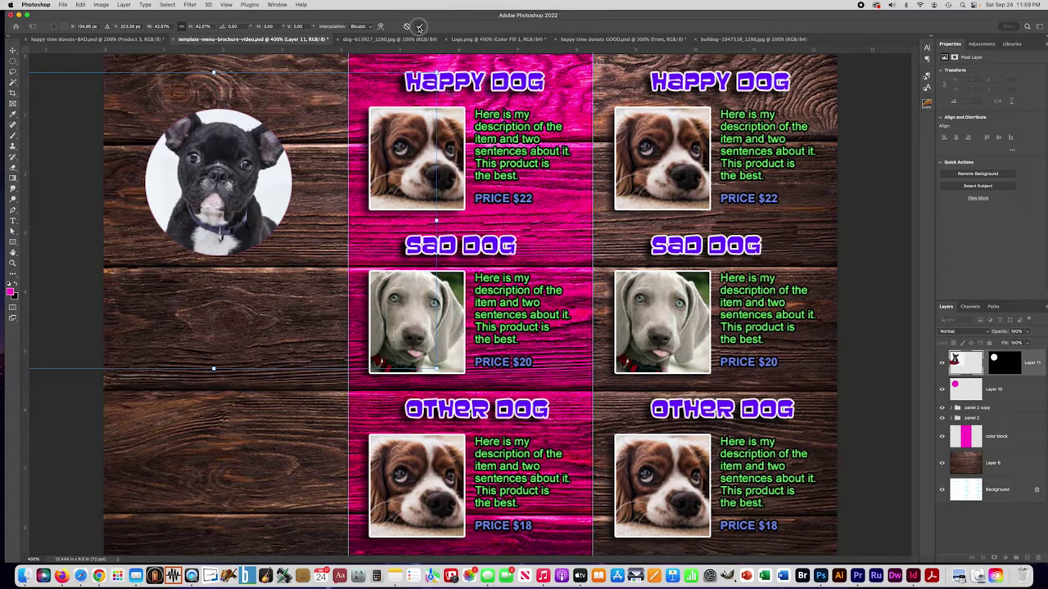
pyautogui.click(419, 26)
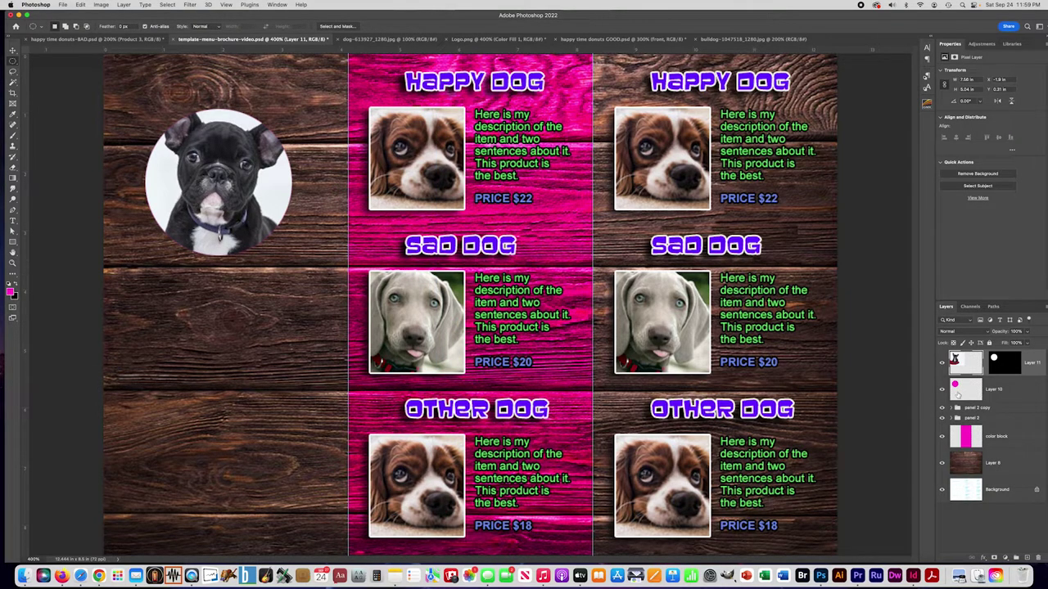
# Delete the magenta circle layer and lower the density of the bulldog layer's mask to 83%
pyautogui.moveTo(1000, 391); pyautogui.dragTo(1038, 558)
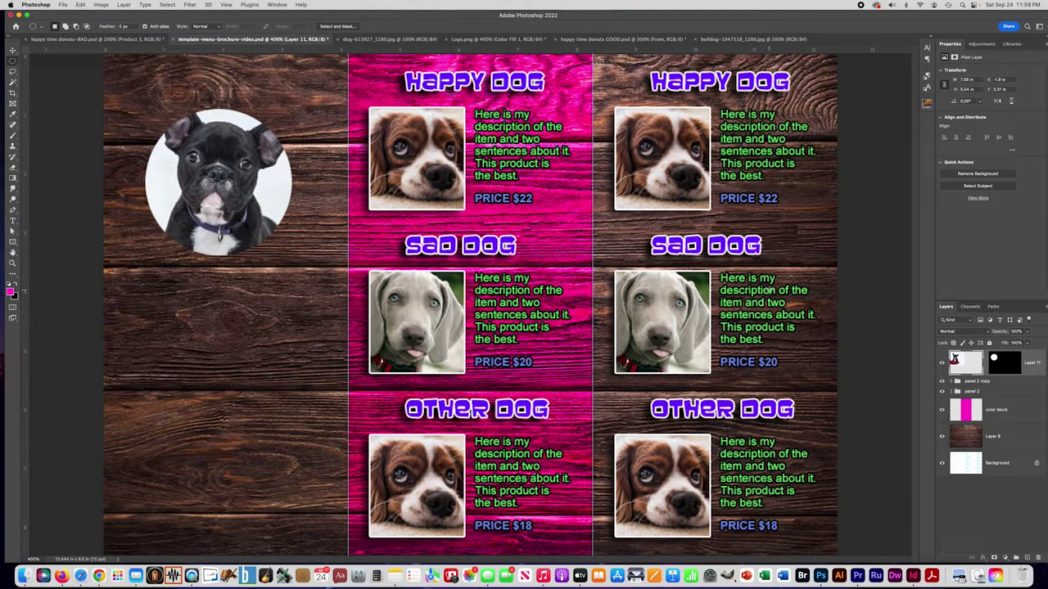
pyautogui.click(996, 360)
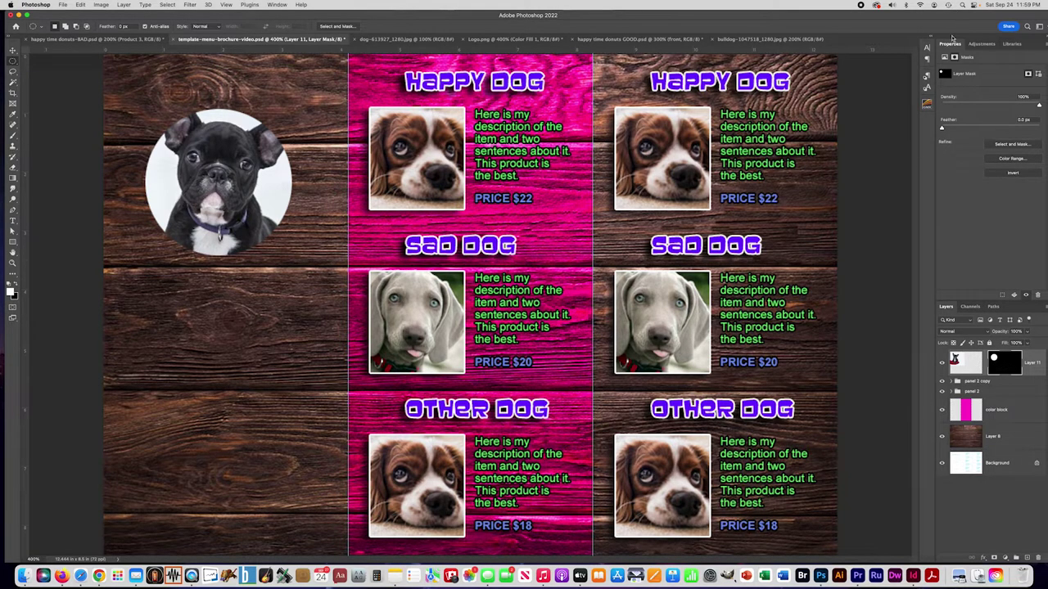
pyautogui.moveTo(1037, 106); pyautogui.dragTo(1022, 106)
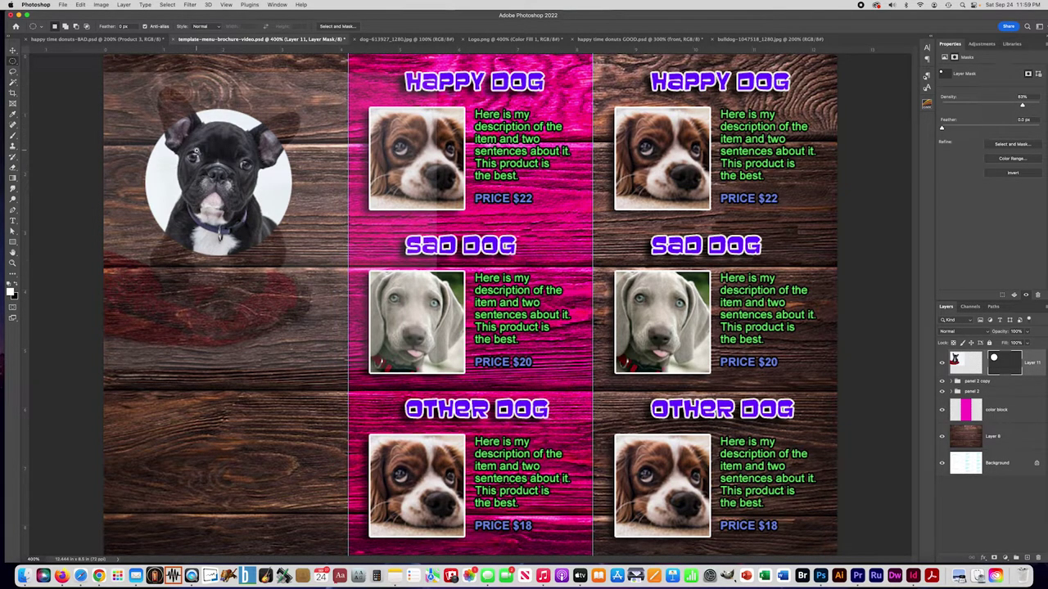
# Erase on the bulldog layer's mask with swapped colors to reveal both of the dog's ears beyond the circle
pyautogui.scroll(2, 197, 152)
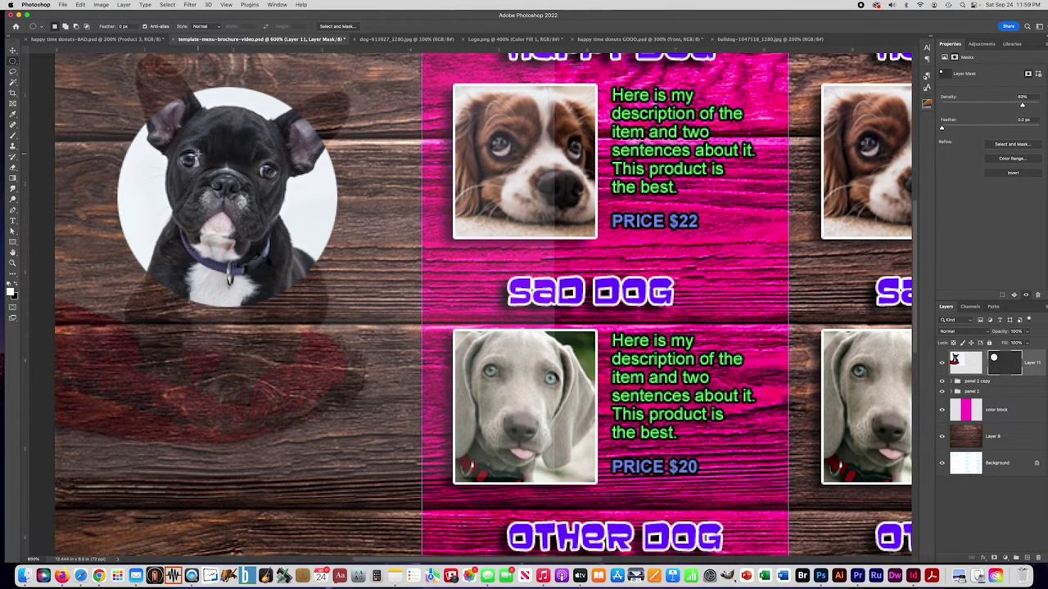
pyautogui.scroll(2, 196, 151)
pyautogui.moveTo(196, 151); pyautogui.dragTo(404, 268)
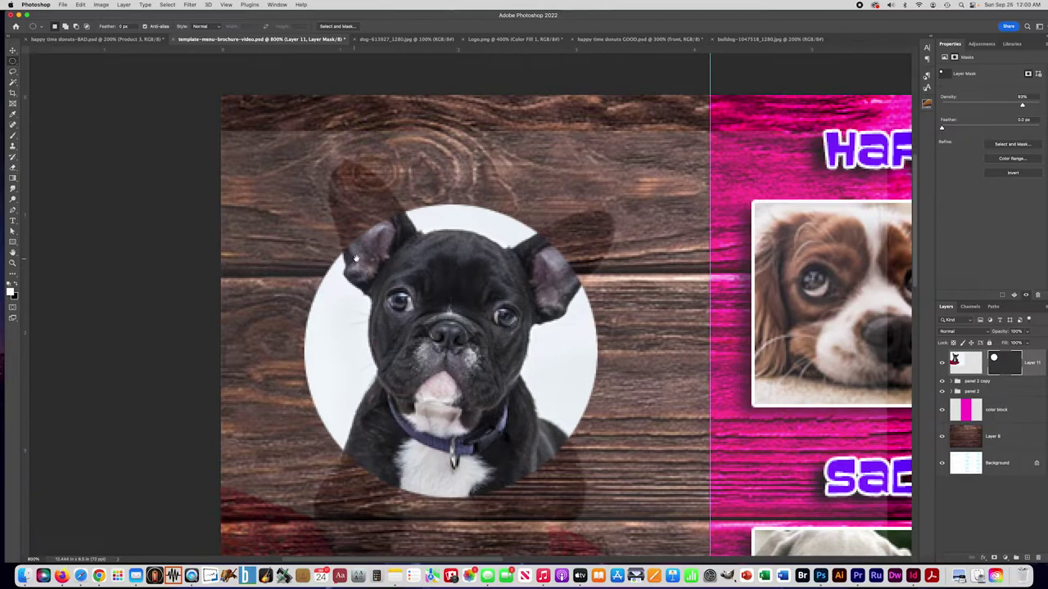
pyautogui.hscroll(5, 358, 258)
pyautogui.scroll(-2, 344, 254)
pyautogui.hscroll(1, 342, 252)
pyautogui.scroll(1, 342, 251)
pyautogui.press('super+equal')
pyautogui.press('super+minus')
pyautogui.hscroll(-1, 338, 251)
pyautogui.scroll(1, 337, 251)
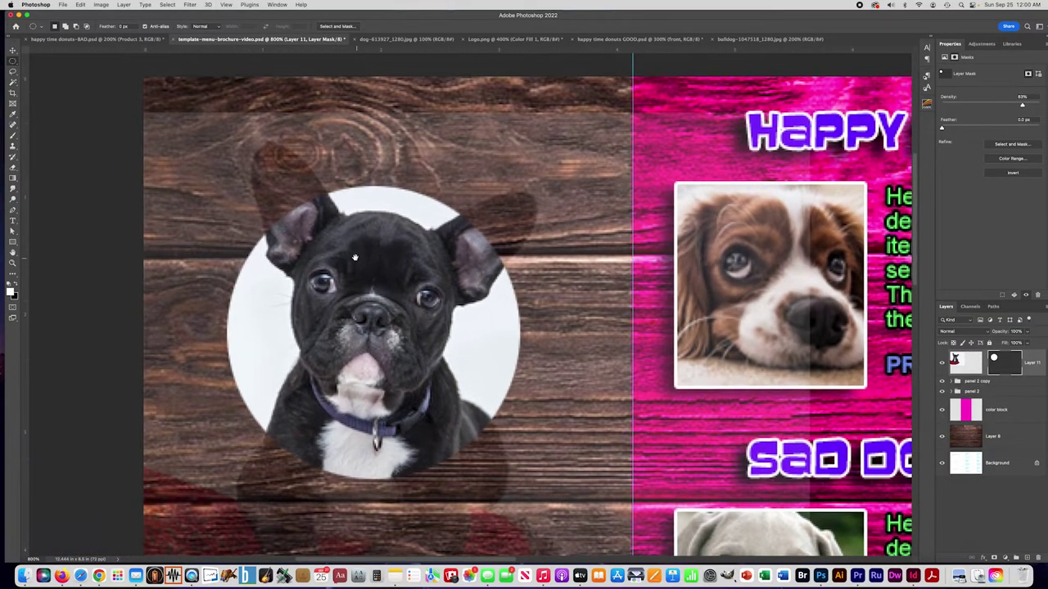
pyautogui.click(13, 169)
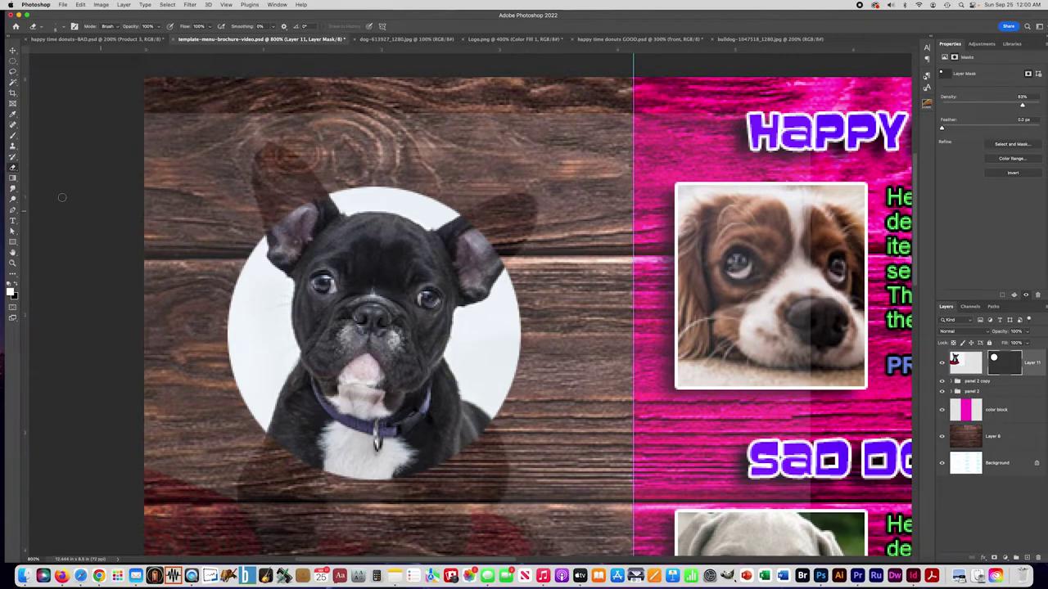
pyautogui.click(15, 284)
pyautogui.moveTo(315, 189)
pyautogui.mouseDown()
pyautogui.moveTo(276, 151)
pyautogui.moveTo(292, 164)
pyautogui.moveTo(261, 154)
pyautogui.moveTo(275, 232)
pyautogui.moveTo(263, 164)
pyautogui.moveTo(273, 160)
pyautogui.moveTo(308, 206)
pyautogui.moveTo(295, 169)
pyautogui.moveTo(312, 196)
pyautogui.moveTo(272, 166)
pyautogui.moveTo(298, 220)
pyautogui.moveTo(272, 190)
pyautogui.moveTo(282, 207)
pyautogui.moveTo(271, 214)
pyautogui.moveTo(282, 217)
pyautogui.moveTo(307, 195)
pyautogui.mouseUp()
pyautogui.moveTo(465, 219)
pyautogui.mouseDown()
pyautogui.moveTo(528, 203)
pyautogui.moveTo(491, 264)
pyautogui.moveTo(528, 213)
pyautogui.moveTo(497, 216)
pyautogui.moveTo(467, 239)
pyautogui.moveTo(509, 206)
pyautogui.moveTo(455, 234)
pyautogui.moveTo(520, 209)
pyautogui.moveTo(492, 233)
pyautogui.moveTo(515, 222)
pyautogui.moveTo(510, 244)
pyautogui.moveTo(487, 249)
pyautogui.moveTo(488, 224)
pyautogui.moveTo(499, 233)
pyautogui.moveTo(498, 268)
pyautogui.moveTo(528, 214)
pyautogui.mouseUp()
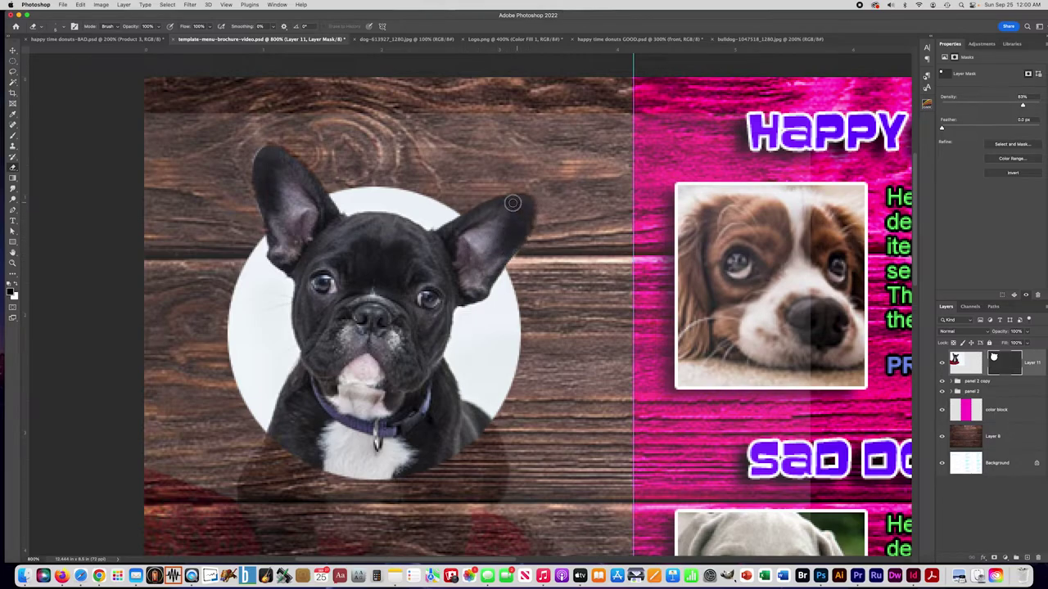
# Raise the density of the bulldog layer's mask to 100%
pyautogui.scroll(-1, 368, 275)
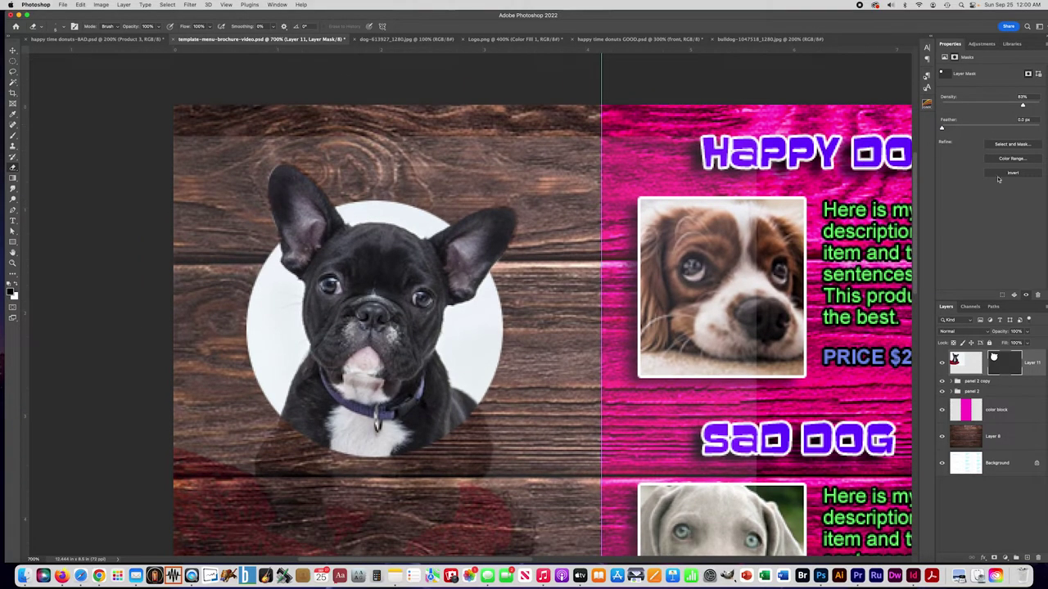
pyautogui.moveTo(1023, 106); pyautogui.dragTo(1039, 104)
pyautogui.scroll(-2, 371, 275)
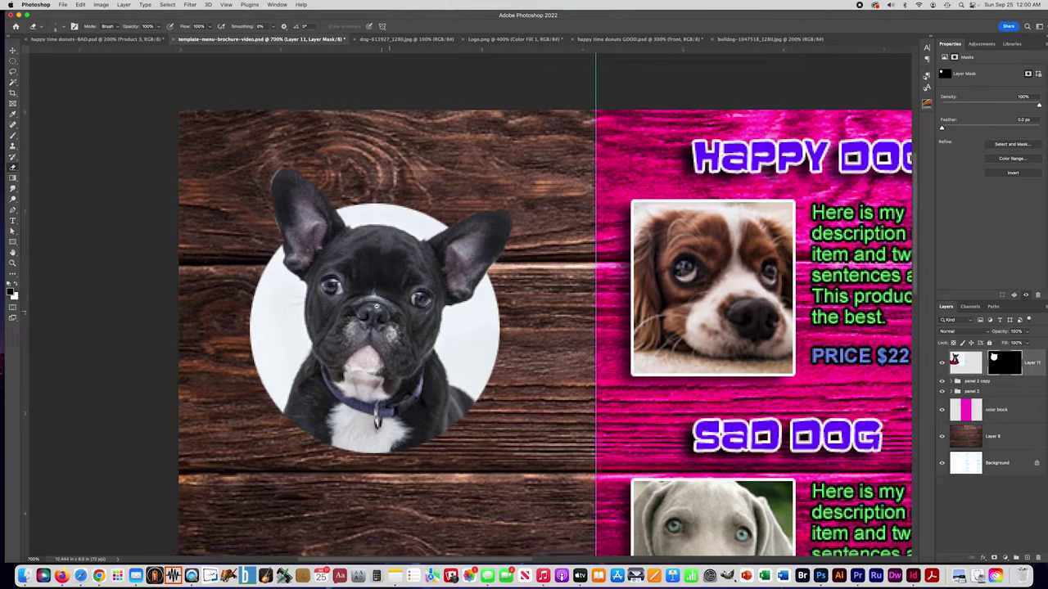
pyautogui.scroll(-1, 377, 300)
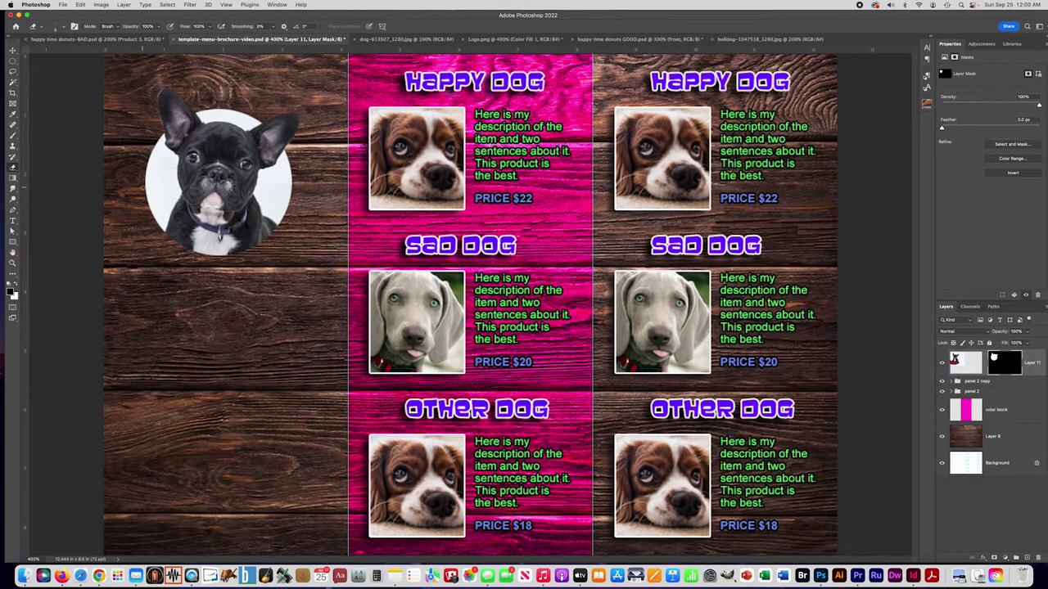
# Add a white text layer reading "Happy Time" above the bulldog photo on the front panel
pyautogui.scroll(1, 207, 198)
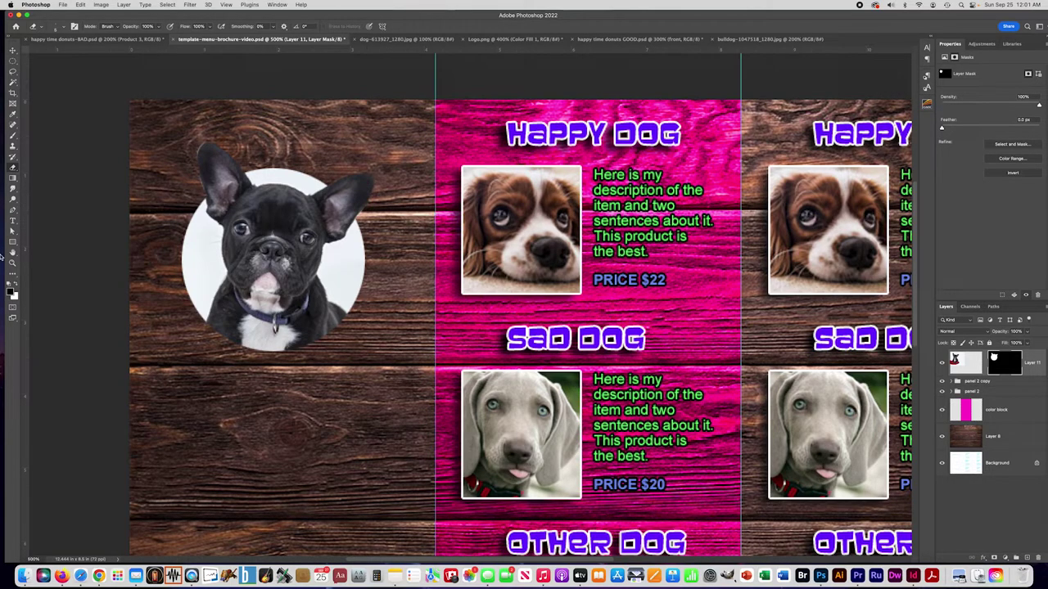
pyautogui.click(16, 284)
pyautogui.click(12, 221)
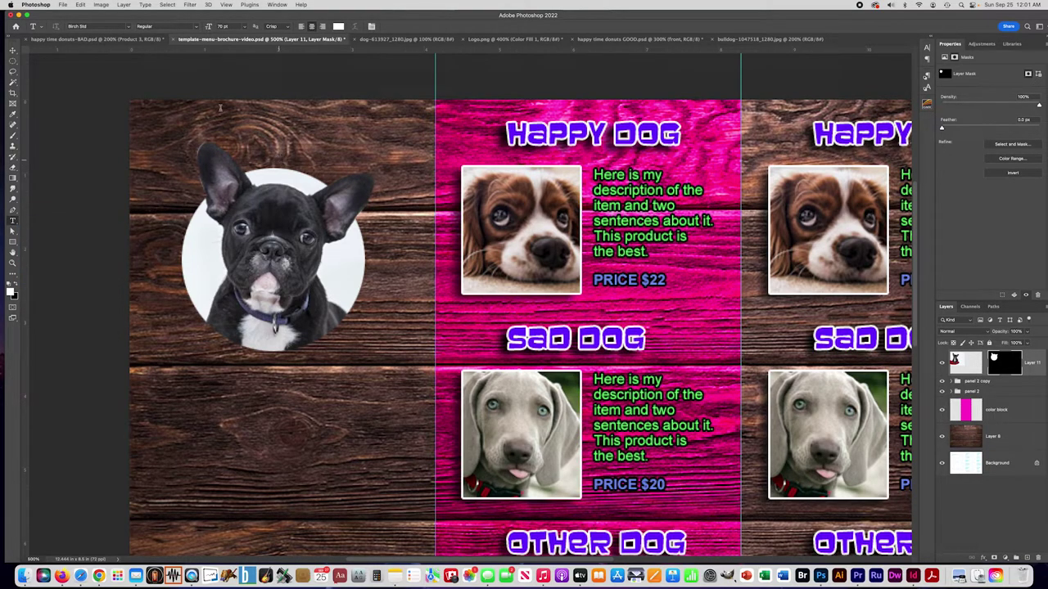
pyautogui.click(169, 162)
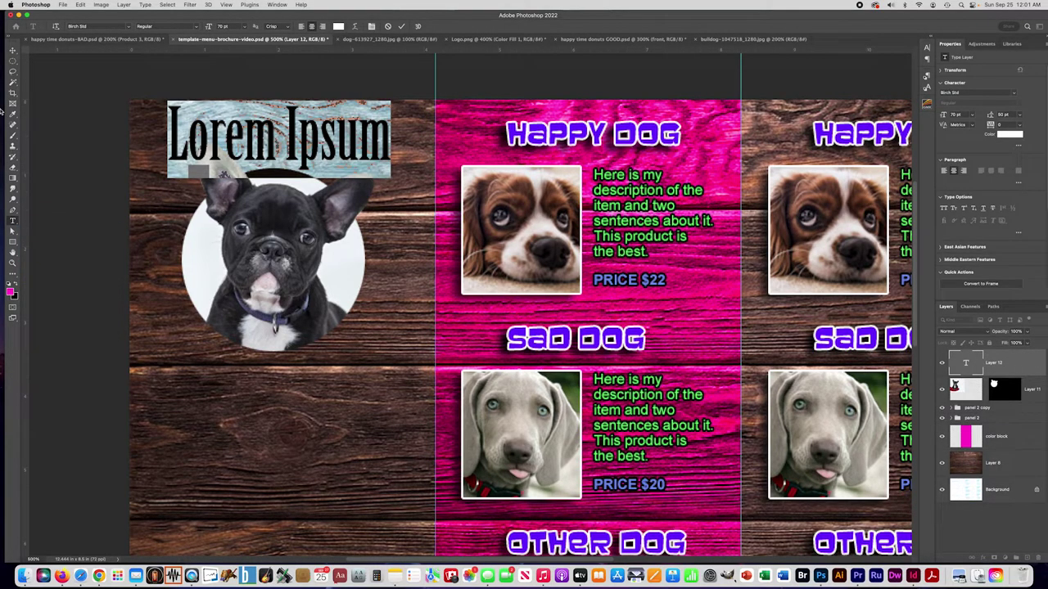
pyautogui.write('Ha')
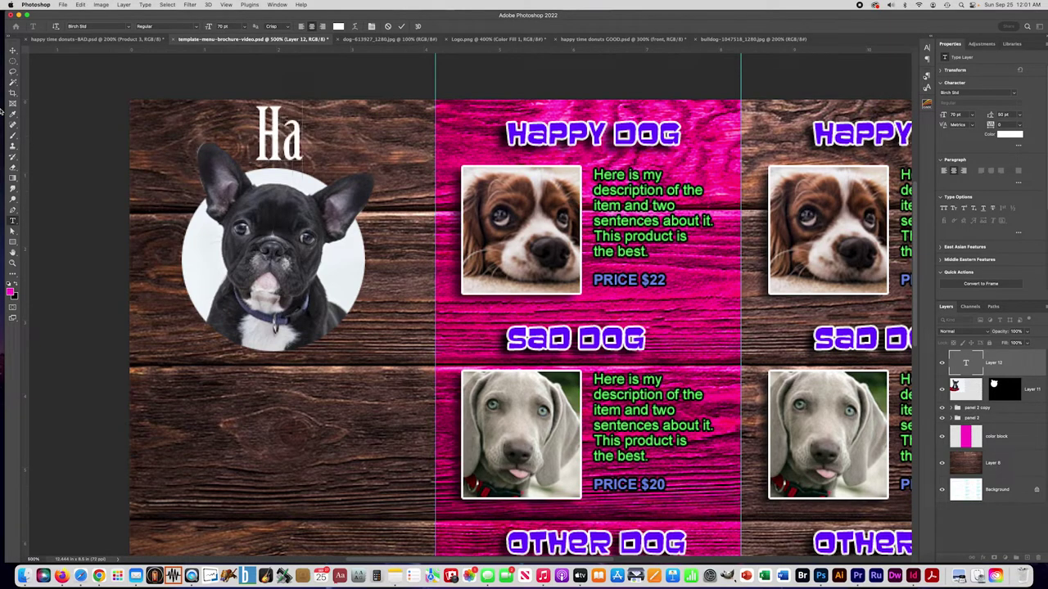
pyautogui.write('ppy Time')
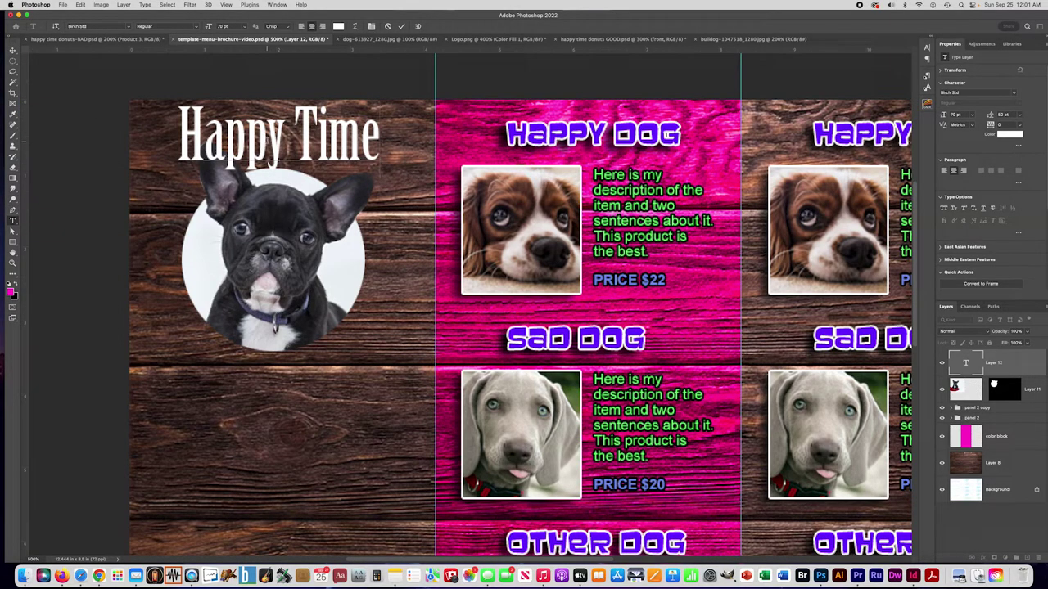
# Change the font of the whole "Happy Time" title to Big Bloke BB
pyautogui.press('super+a')
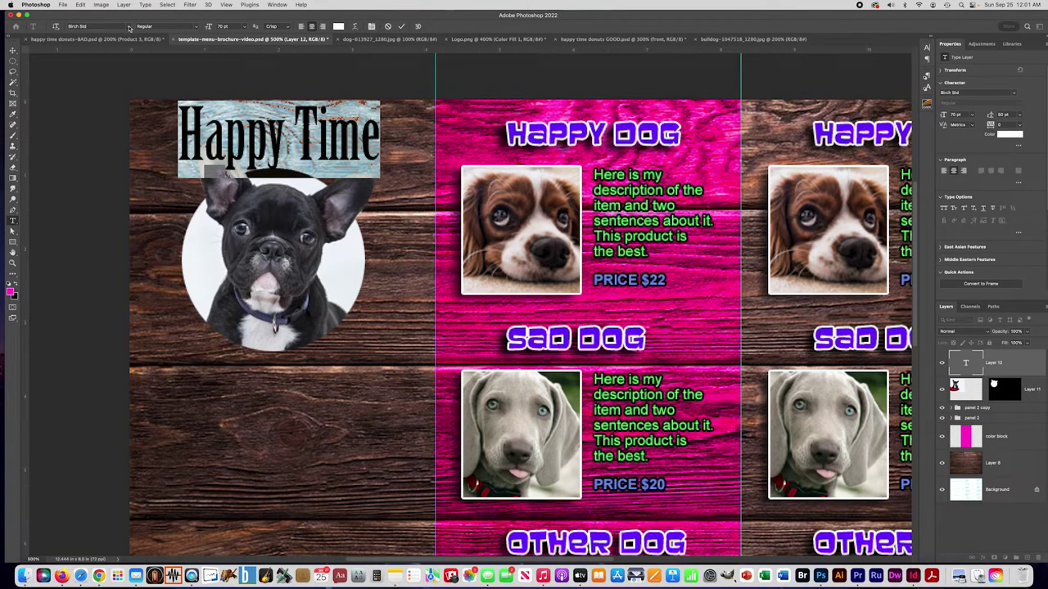
pyautogui.click(128, 26)
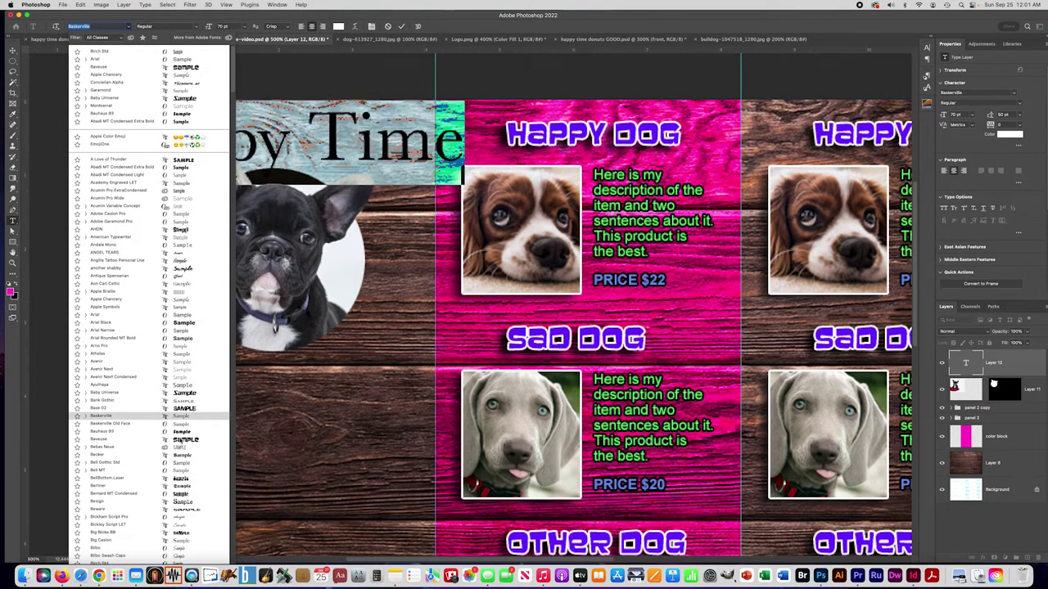
pyautogui.scroll(-1, 181, 524)
pyautogui.click(183, 525)
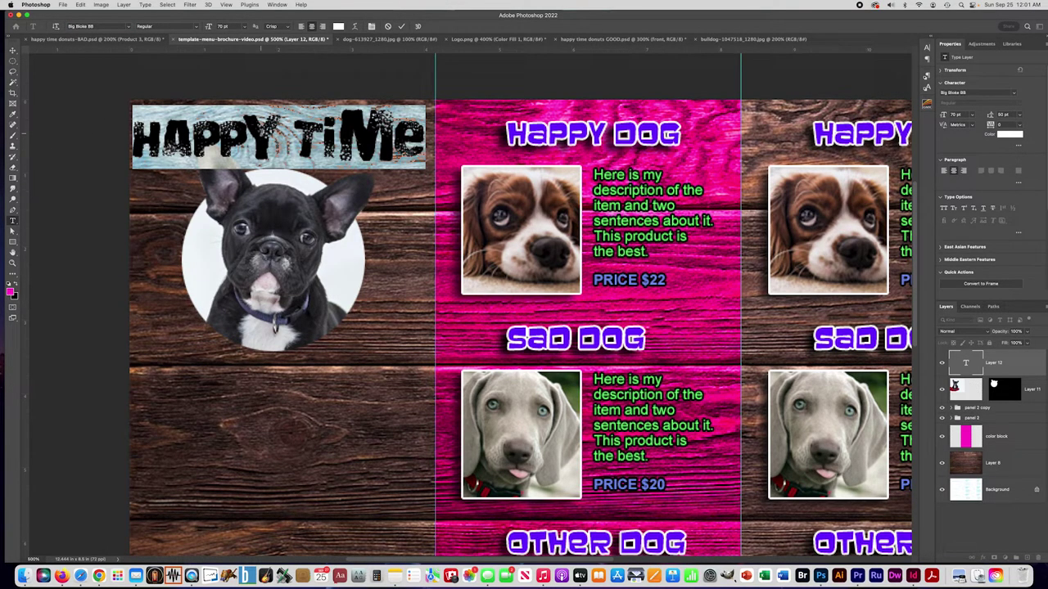
# Warp the "Happy Time" title with a horizontal Arc style and a bend of +65%
pyautogui.click(356, 27)
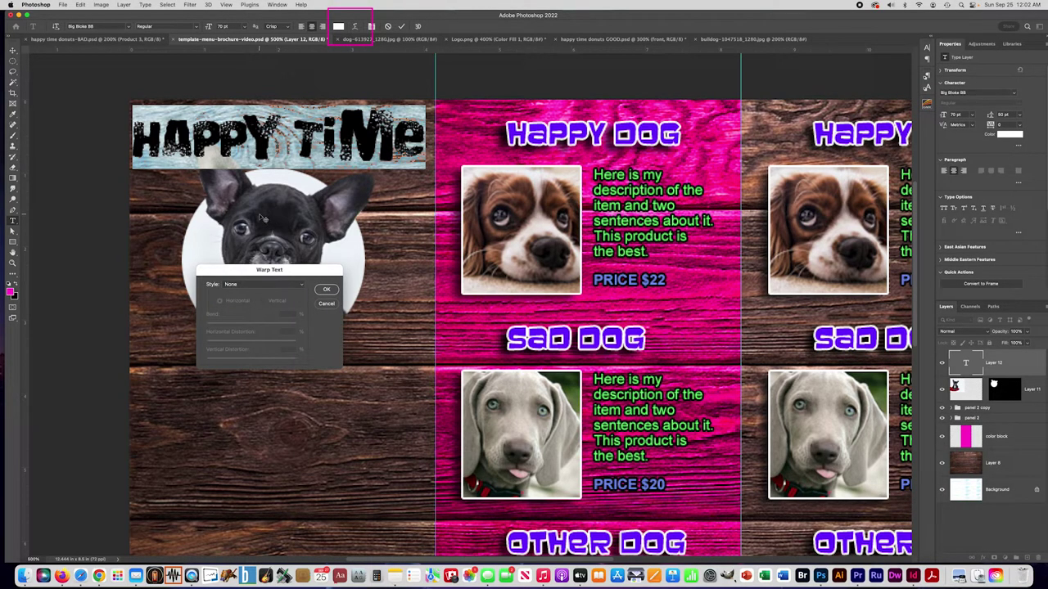
pyautogui.moveTo(251, 274); pyautogui.dragTo(423, 210)
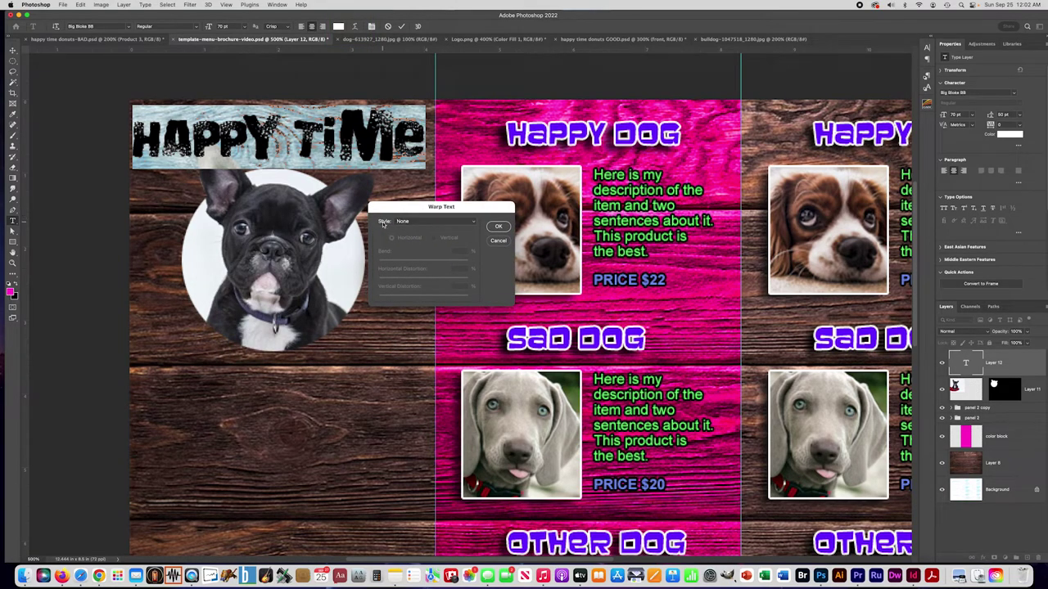
pyautogui.click(408, 222)
pyautogui.click(411, 235)
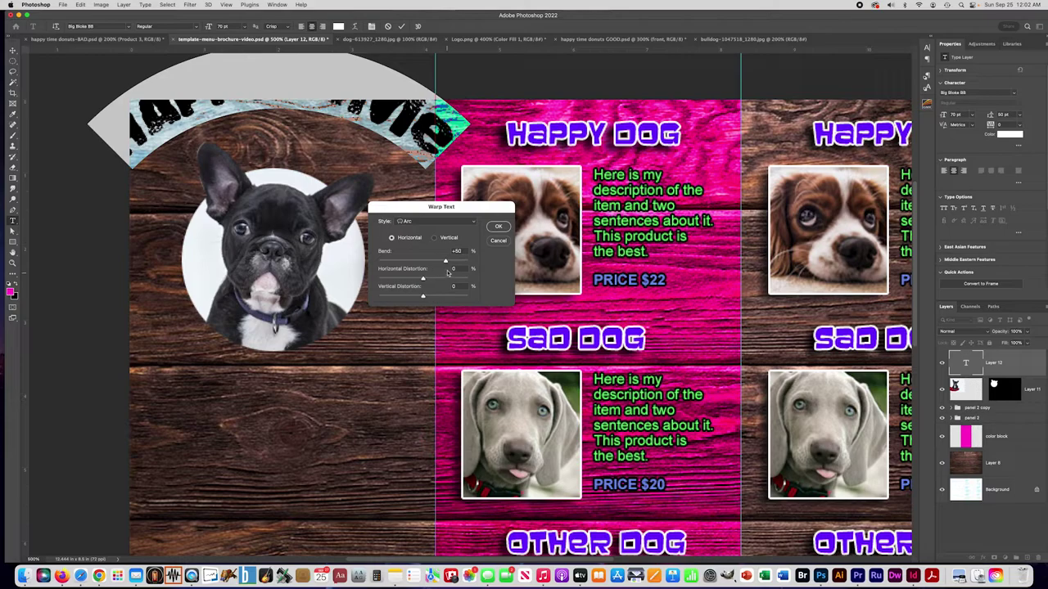
pyautogui.moveTo(446, 261); pyautogui.dragTo(452, 264)
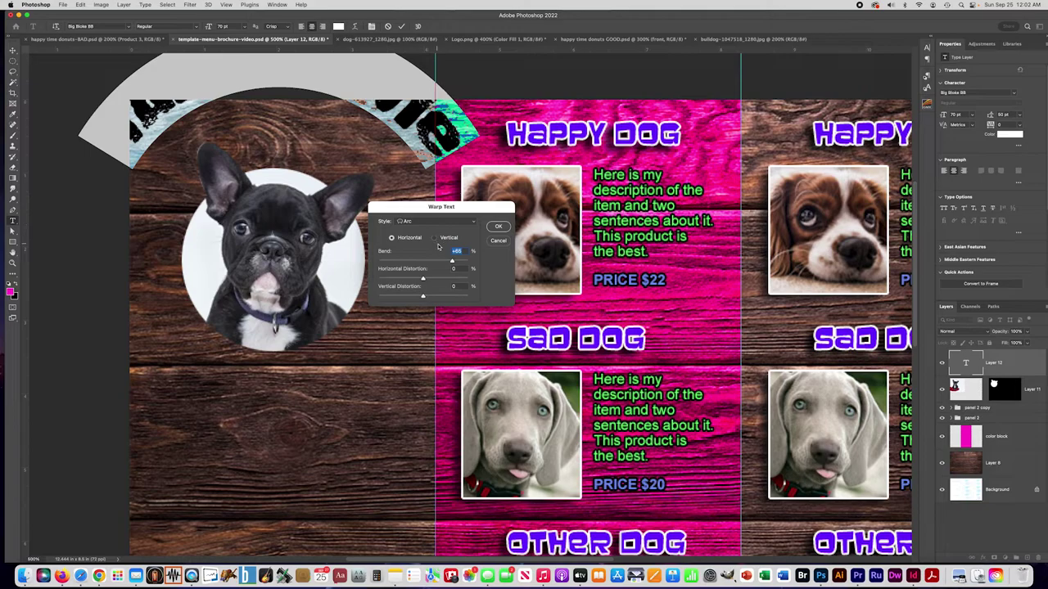
pyautogui.click(499, 227)
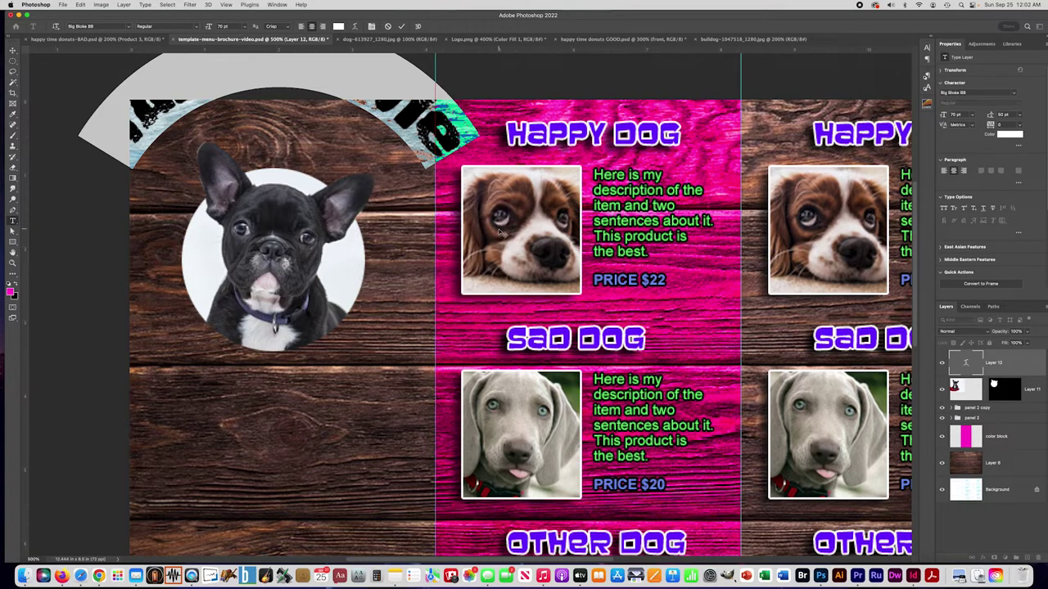
# Scale the arched title down to about 47 pt and position it over the top of the circular dog photo
pyautogui.click(12, 51)
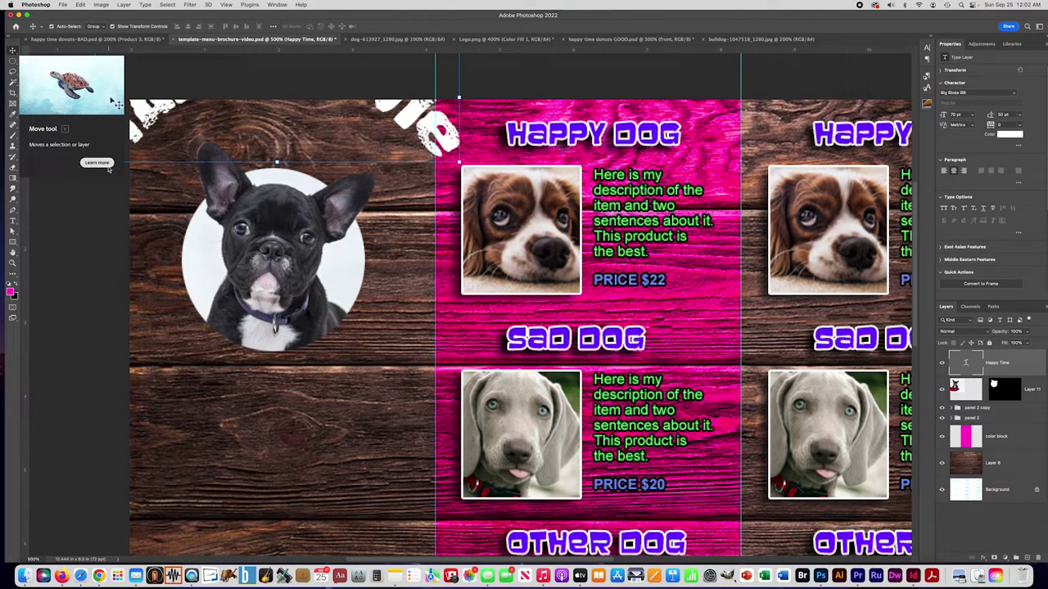
pyautogui.moveTo(451, 164); pyautogui.dragTo(346, 181)
pyautogui.moveTo(303, 134); pyautogui.dragTo(363, 170)
pyautogui.click(419, 26)
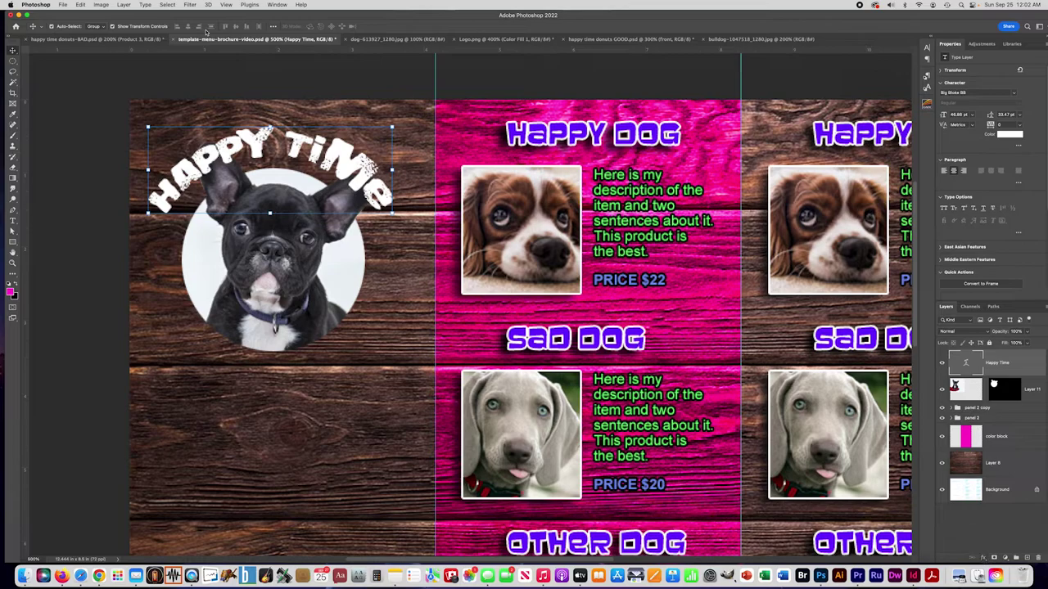
# Add a Stroke layer style to the "Happy Time" title in black (000000) and adjust its size to form a thick outline
pyautogui.click(123, 4)
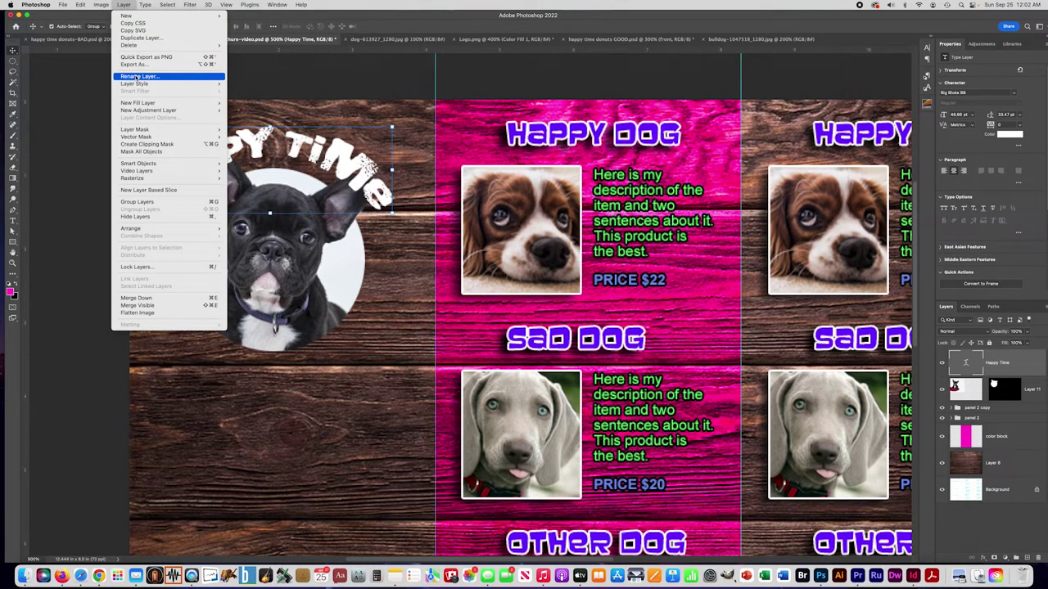
pyautogui.moveTo(135, 84)
pyautogui.click(243, 104)
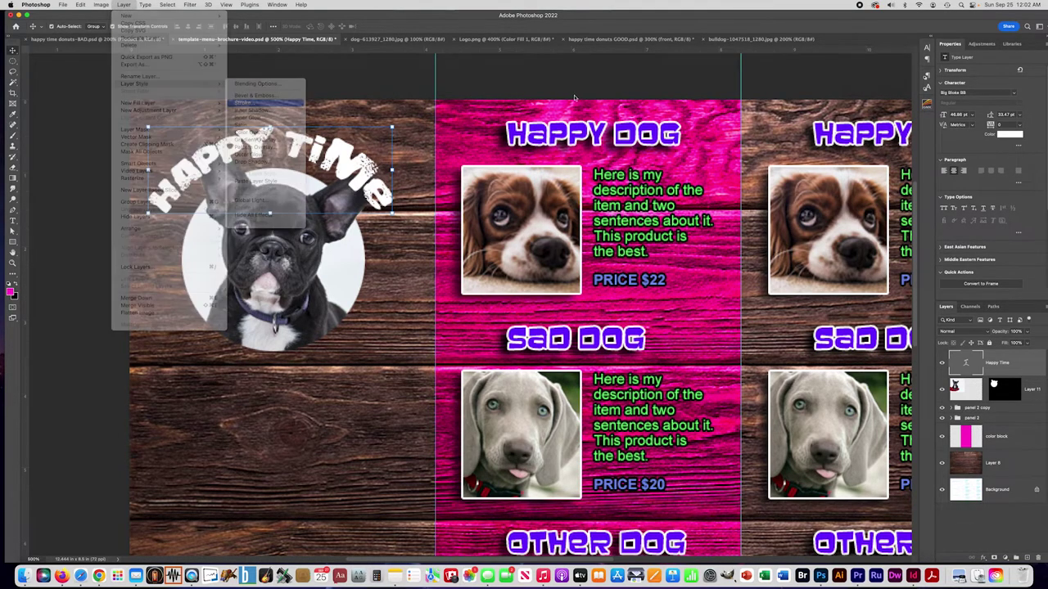
pyautogui.click(727, 326)
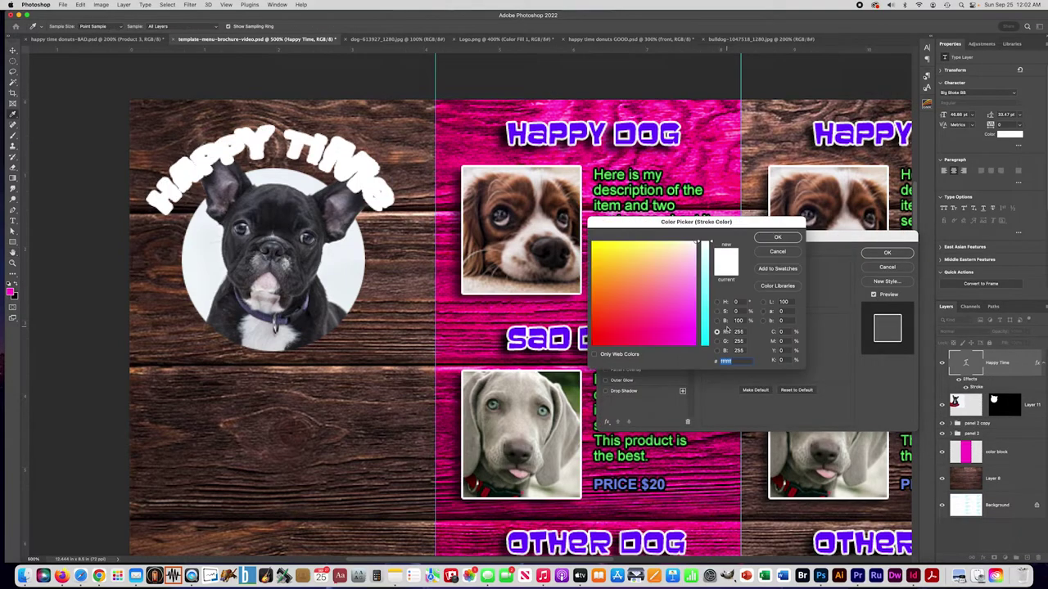
pyautogui.click(704, 293)
pyautogui.moveTo(647, 291); pyautogui.dragTo(592, 346)
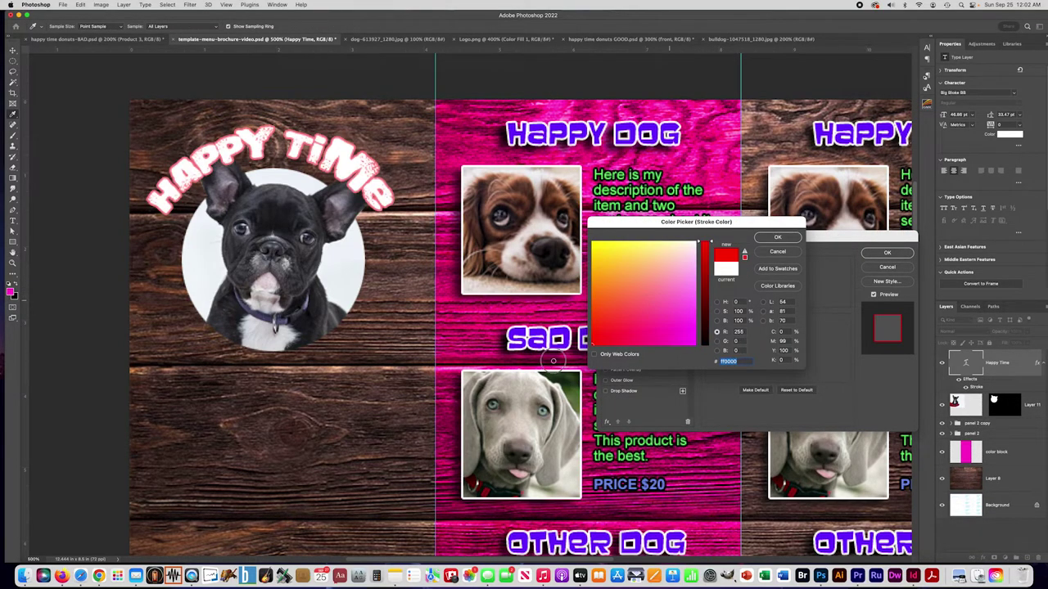
pyautogui.moveTo(704, 320); pyautogui.dragTo(702, 387)
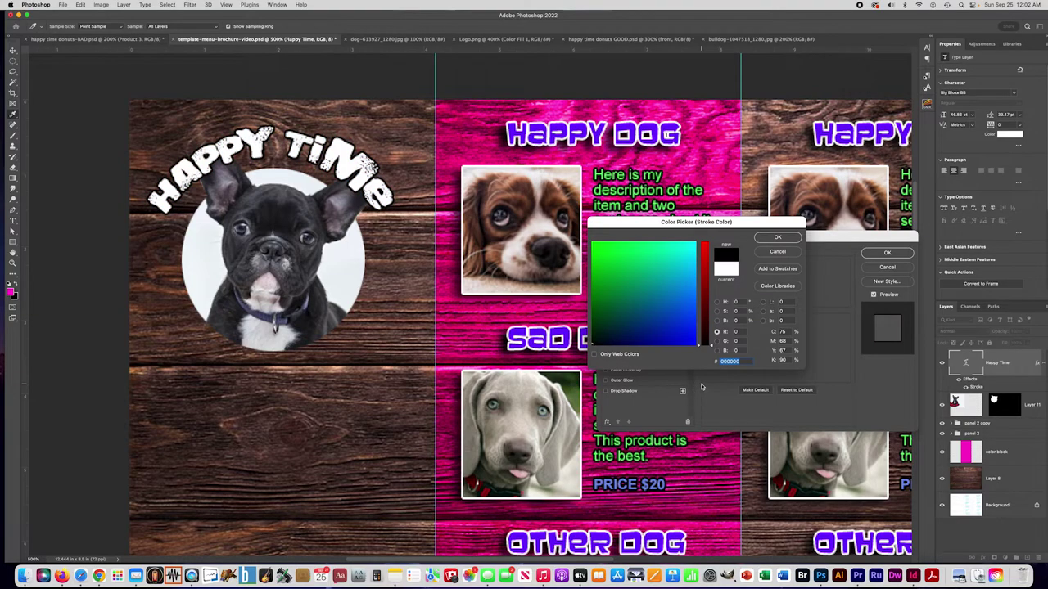
pyautogui.click(765, 239)
pyautogui.moveTo(745, 269); pyautogui.dragTo(740, 267)
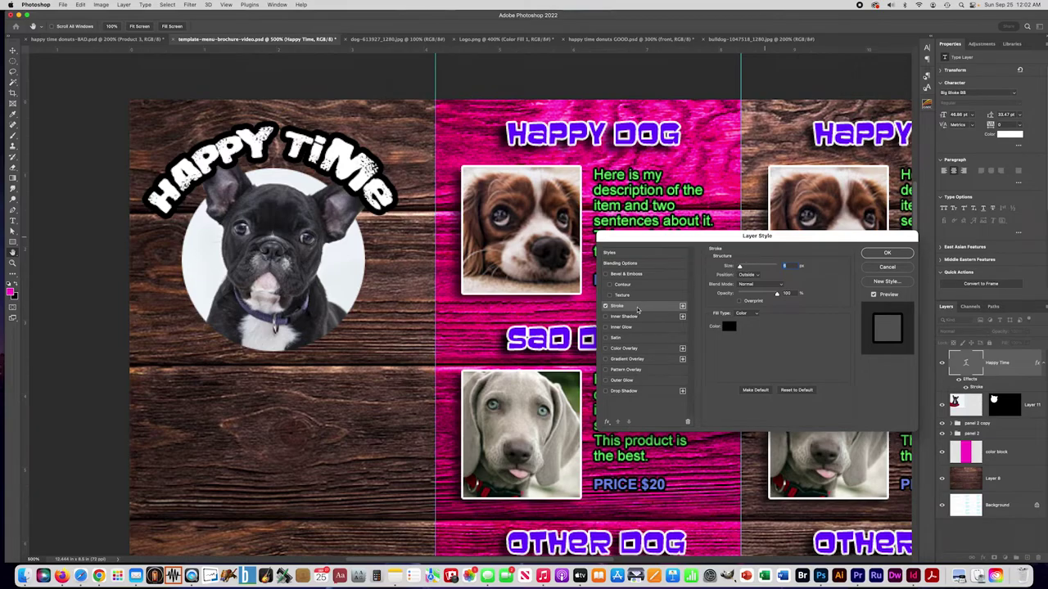
# Try the Inside and Center positions for the title's stroke and return it to Outside
pyautogui.click(745, 275)
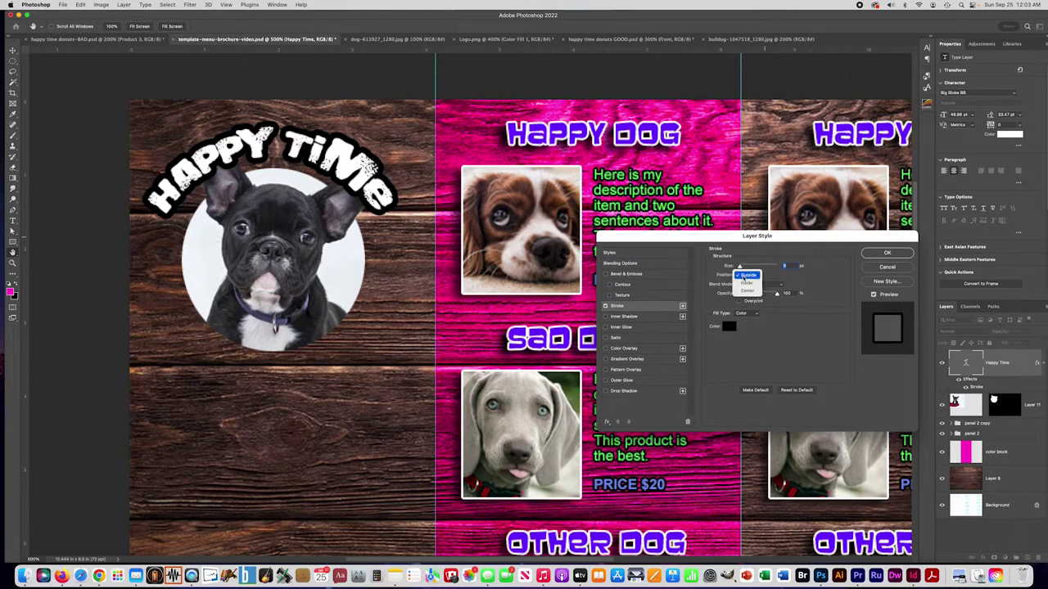
pyautogui.click(746, 283)
pyautogui.click(743, 276)
pyautogui.click(745, 283)
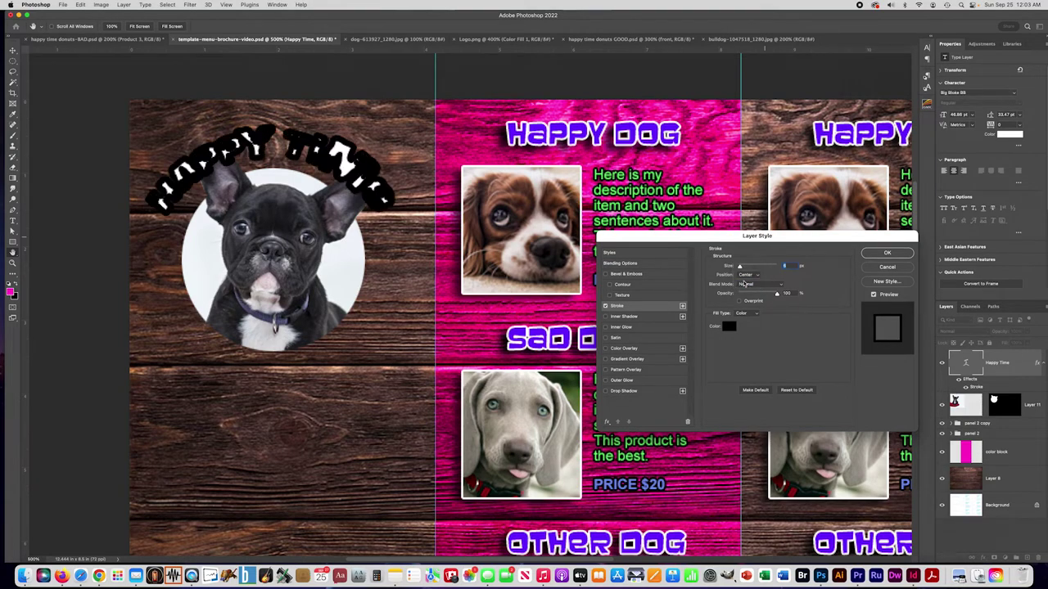
pyautogui.click(744, 276)
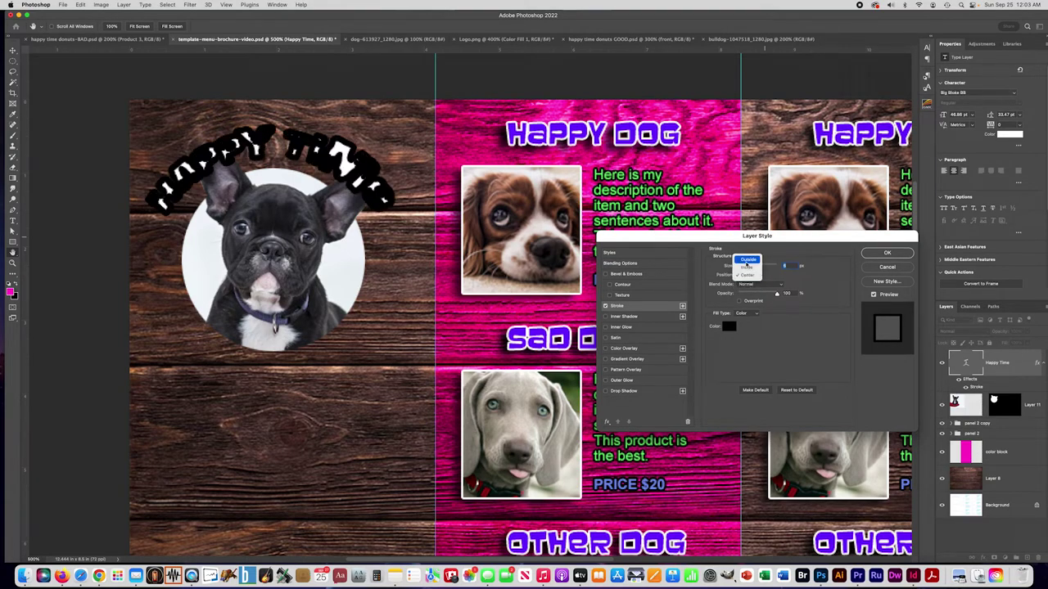
pyautogui.click(746, 264)
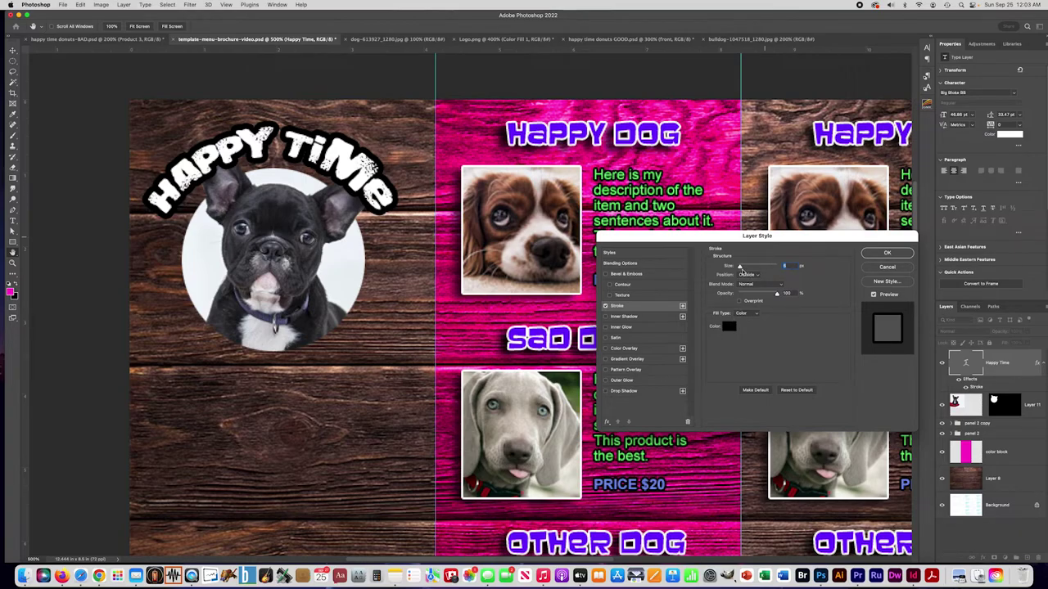
# Reduce the size of the title's black stroke slightly and add a second Stroke effect
pyautogui.click(740, 267)
pyautogui.moveTo(740, 267); pyautogui.dragTo(738, 267)
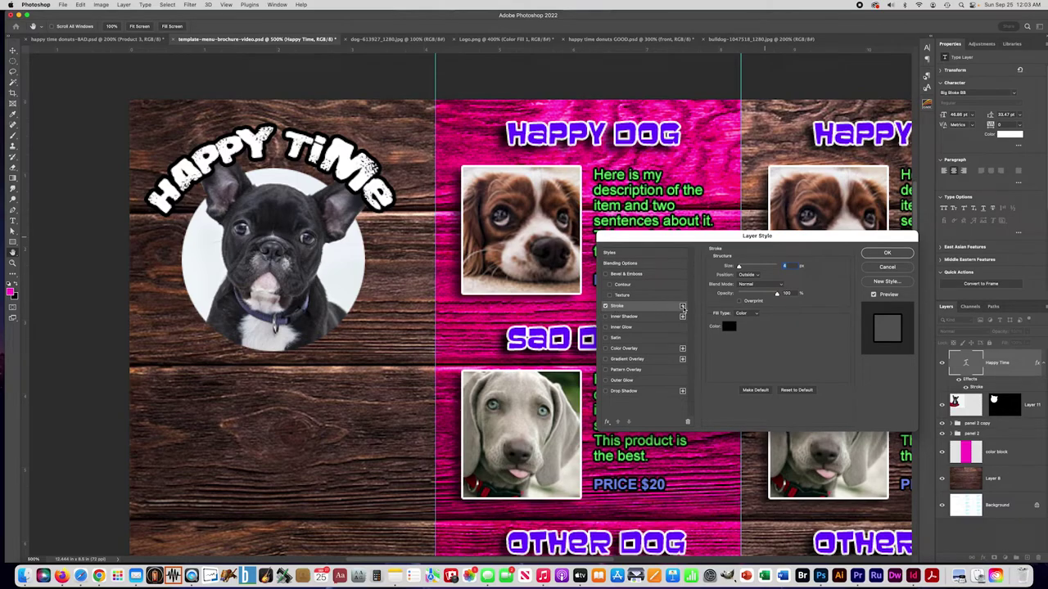
pyautogui.click(683, 306)
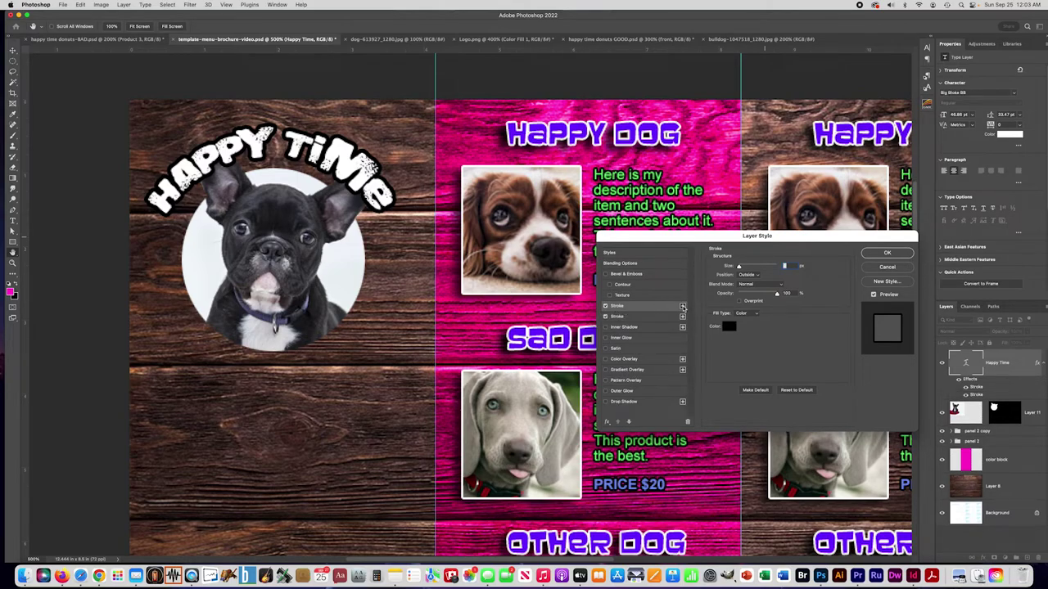
# Recolor the title's lower Stroke effect bright pink and enlarge it slightly to form a thin rim outside the black outline
pyautogui.click(635, 319)
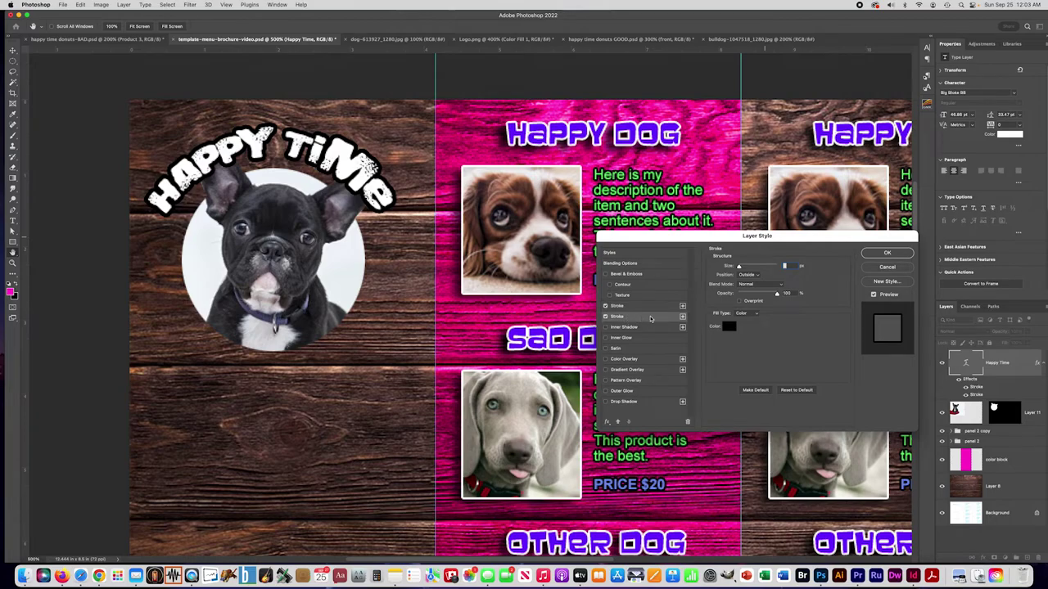
pyautogui.click(729, 326)
pyautogui.click(660, 316)
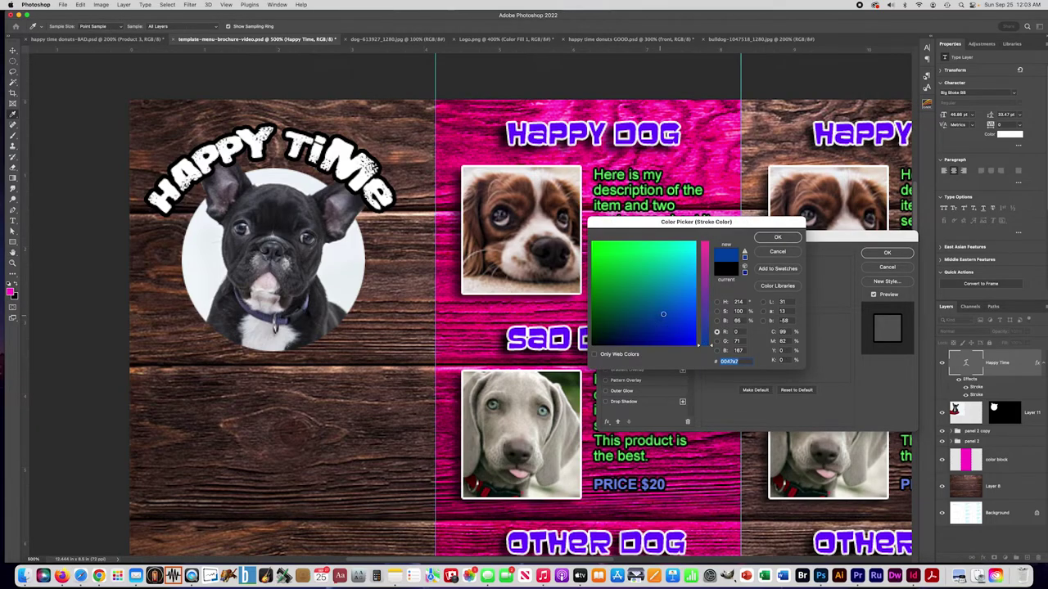
pyautogui.moveTo(704, 270); pyautogui.dragTo(705, 237)
pyautogui.click(778, 237)
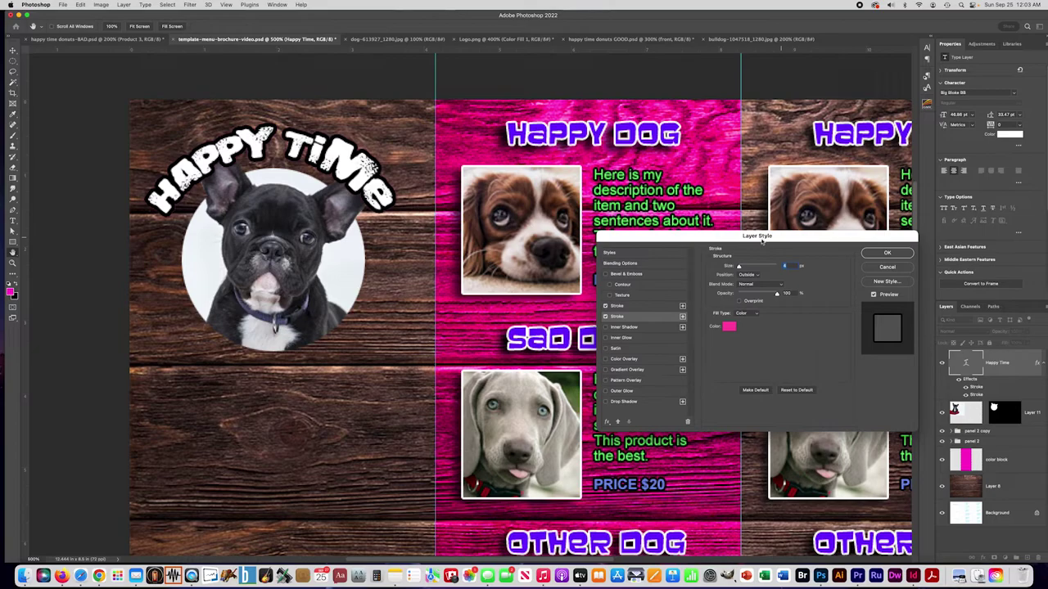
pyautogui.moveTo(740, 269); pyautogui.dragTo(740, 268)
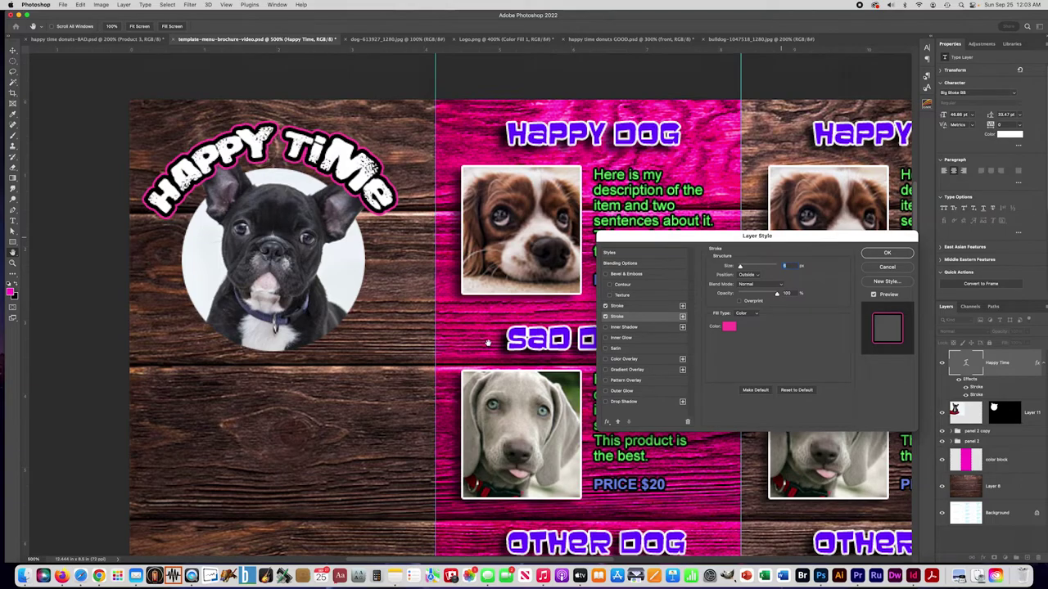
# Add a Drop Shadow to the "Happy Time" title, increase its opacity and distance, and apply the layer style
pyautogui.click(606, 402)
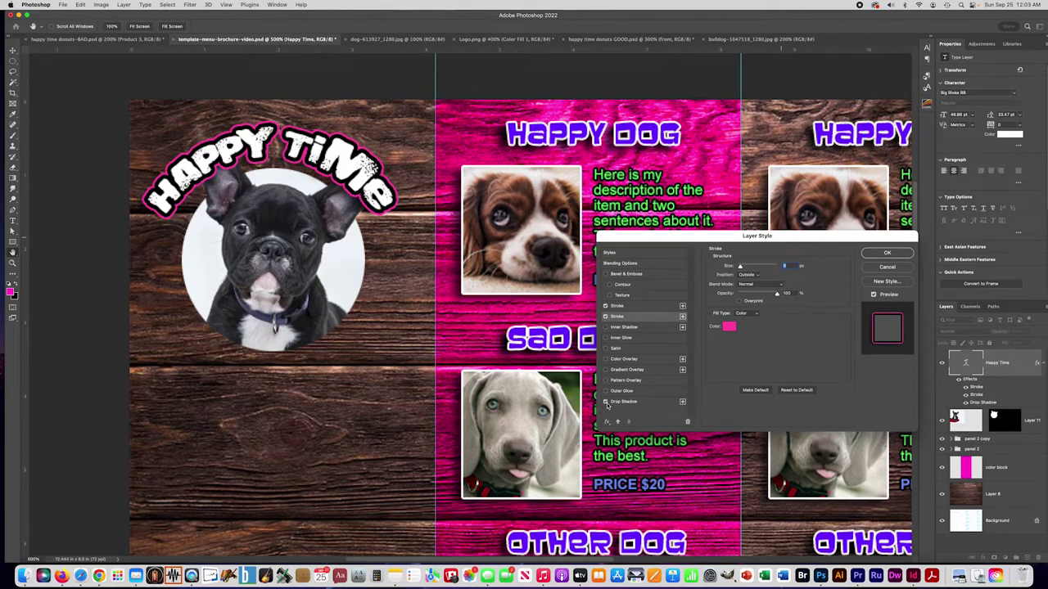
pyautogui.click(624, 402)
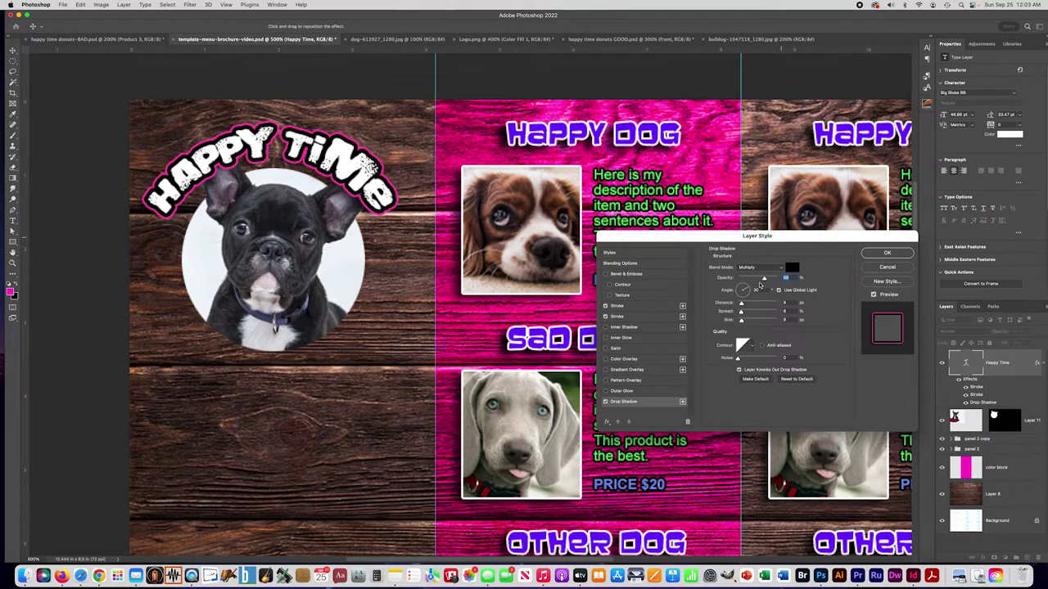
pyautogui.moveTo(764, 280); pyautogui.dragTo(771, 280)
pyautogui.moveTo(742, 305); pyautogui.dragTo(748, 313)
pyautogui.click(876, 254)
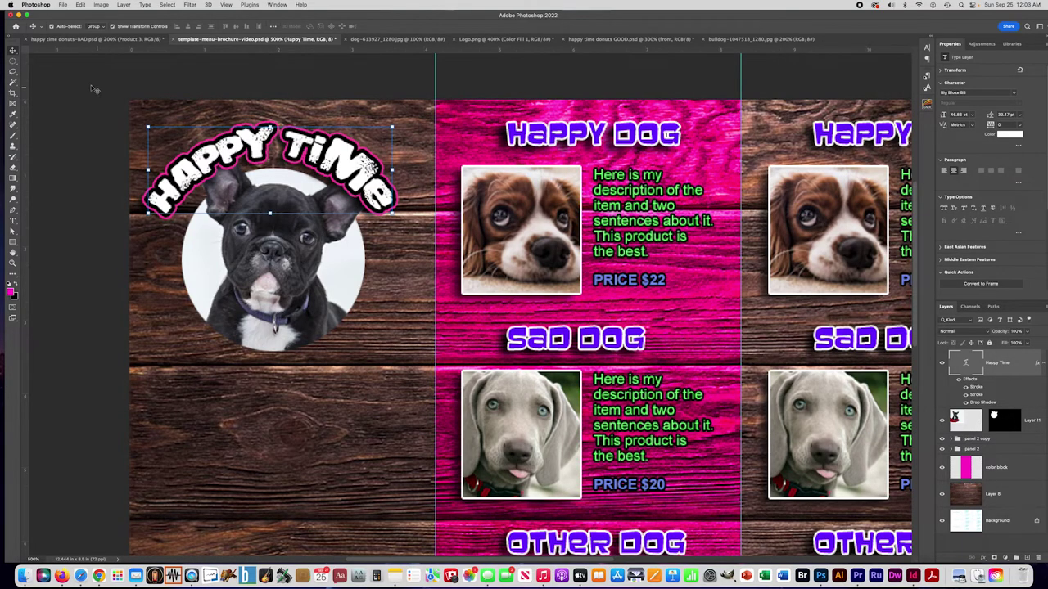
# Review the whole brochure layout and compare it with the Logo.png artwork and the finished happy time donuts GOOD.psd example
pyautogui.click(12, 61)
pyautogui.scroll(-1, 248, 178)
pyautogui.scroll(-1, 242, 178)
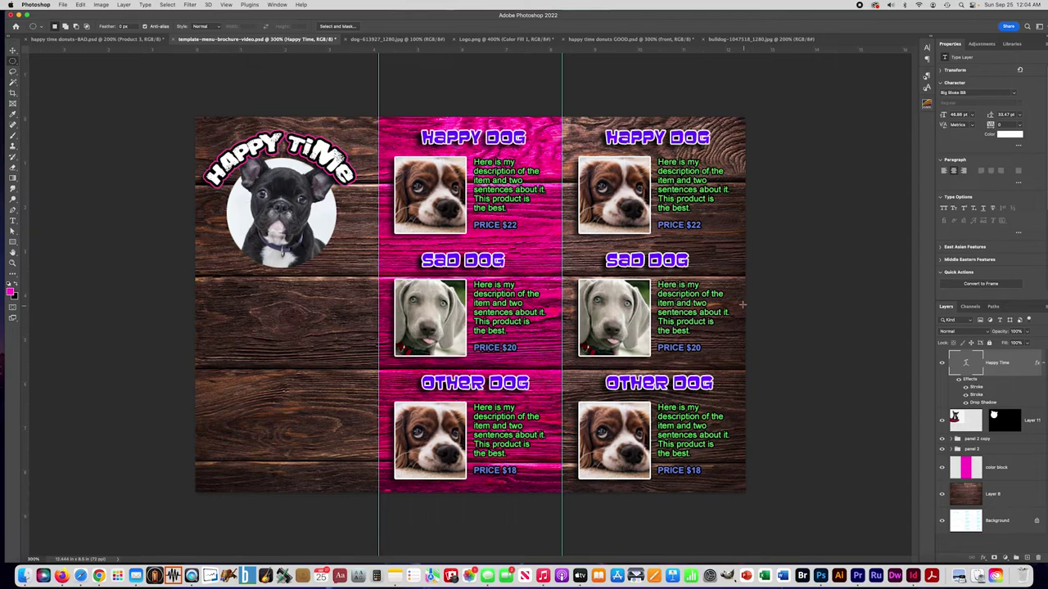
pyautogui.click(12, 220)
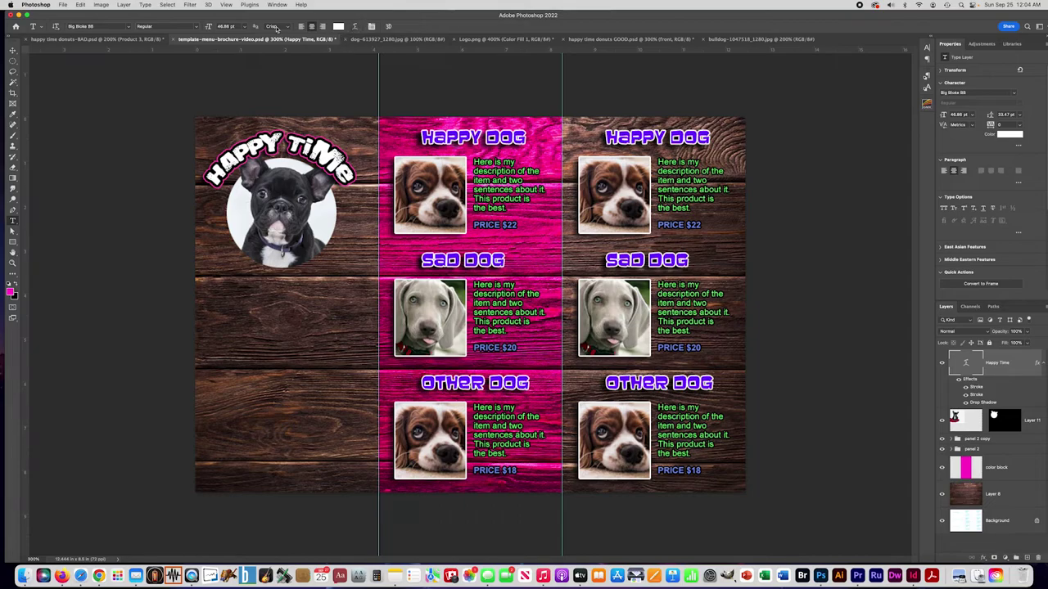
pyautogui.click(372, 39)
pyautogui.click(481, 39)
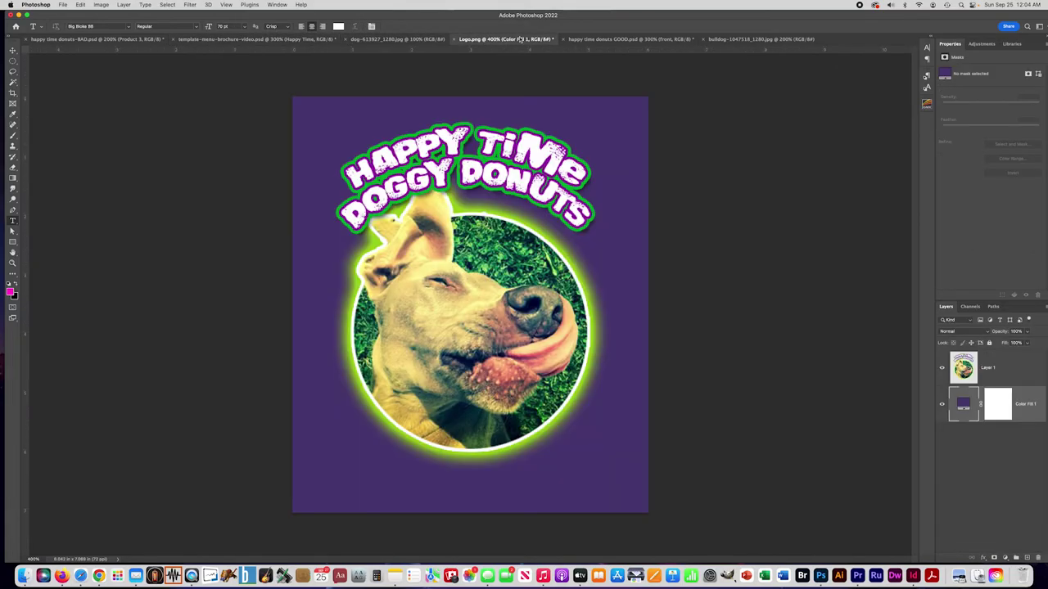
pyautogui.click(573, 39)
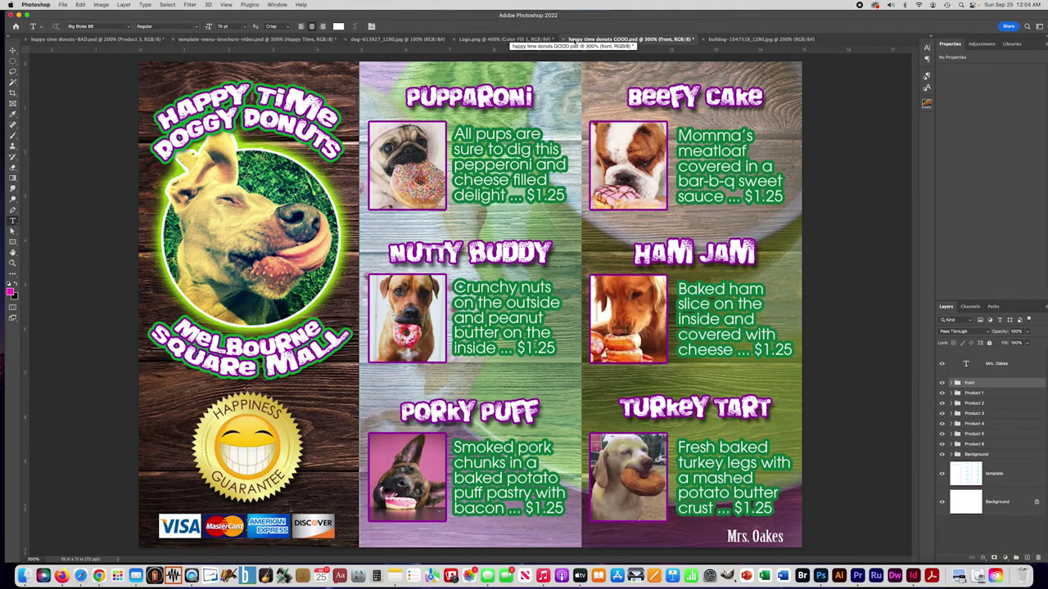